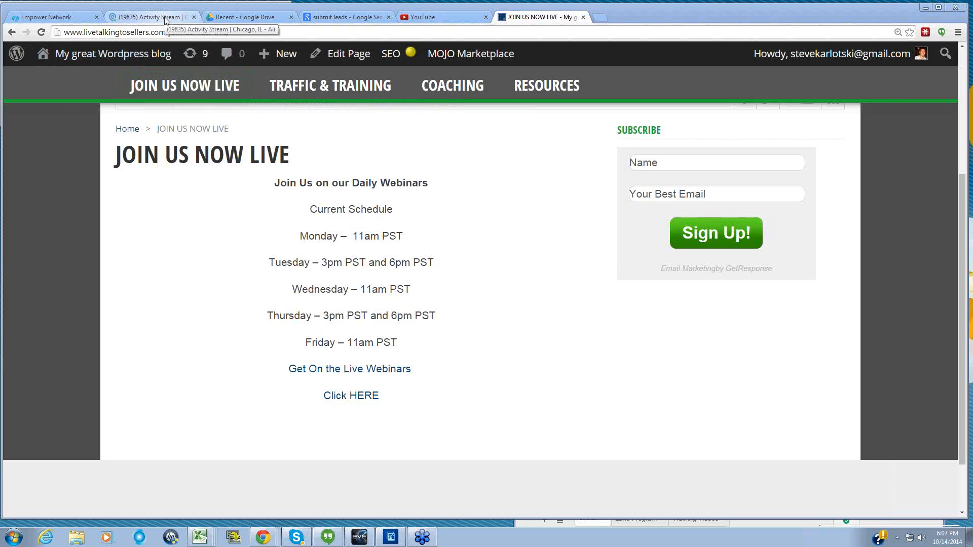
Switch to the Chicago, IL workspace in Podio and open the web form setup of its Seller Leads app.
{"action": "left_click", "coordinate": [164, 17]}
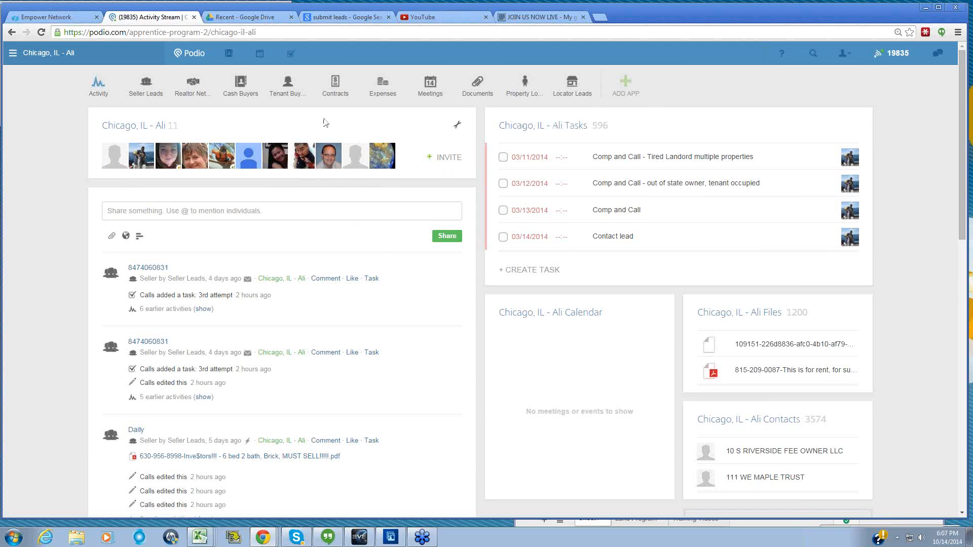
{"action": "left_click", "coordinate": [146, 86]}
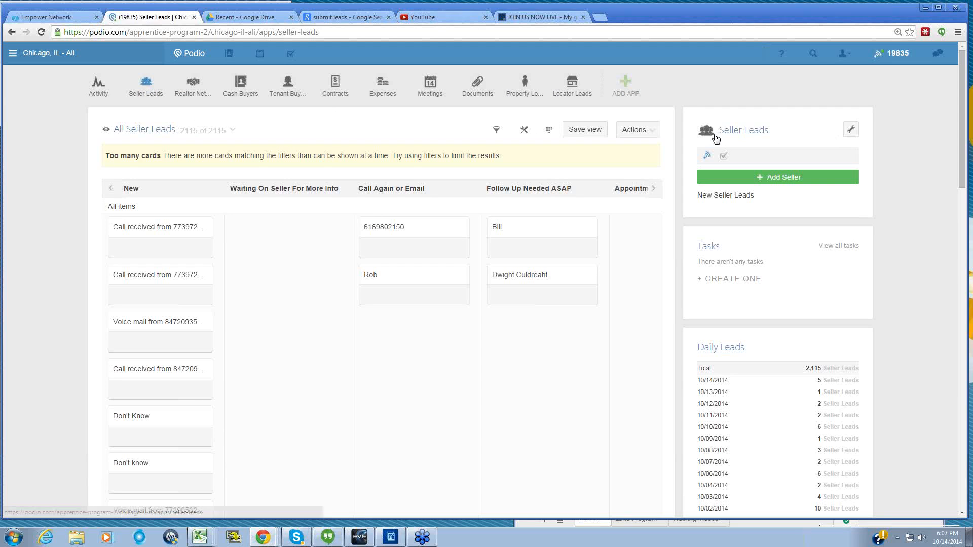
{"action": "left_click", "coordinate": [853, 134]}
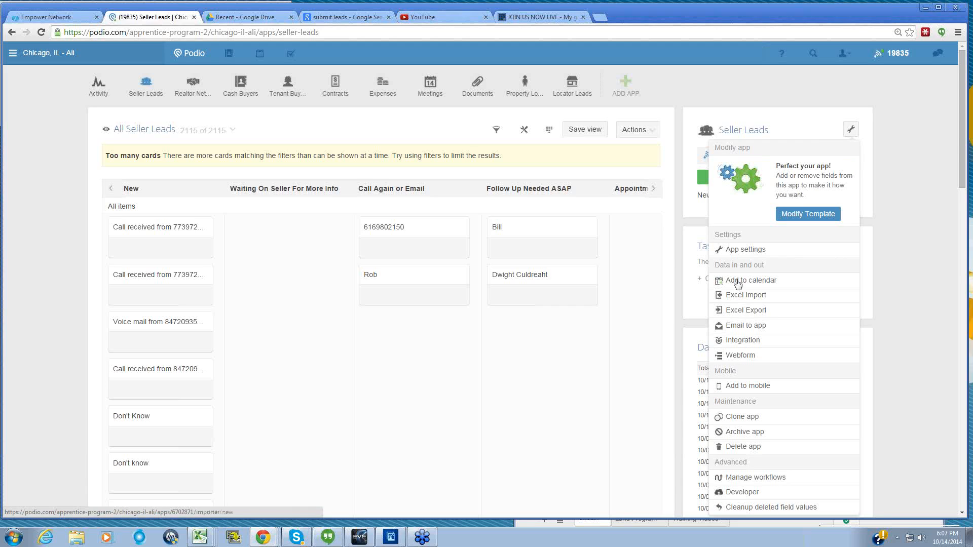
{"action": "left_click", "coordinate": [738, 356]}
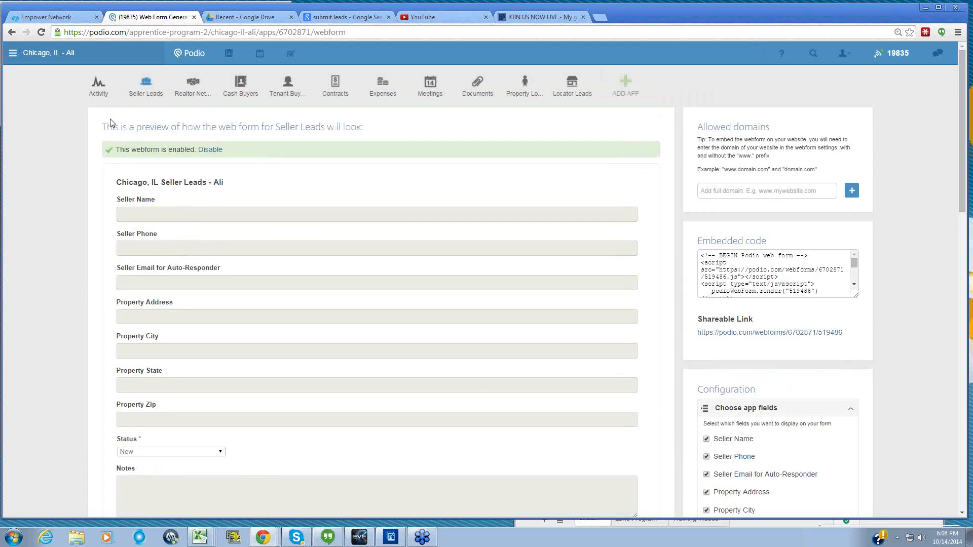
Review the Seller Leads web form preview, from the seller contact fields down to the attachments and submission area.
{"action": "left_click_drag", "start_coordinate": [103, 123], "coordinate": [424, 135]}
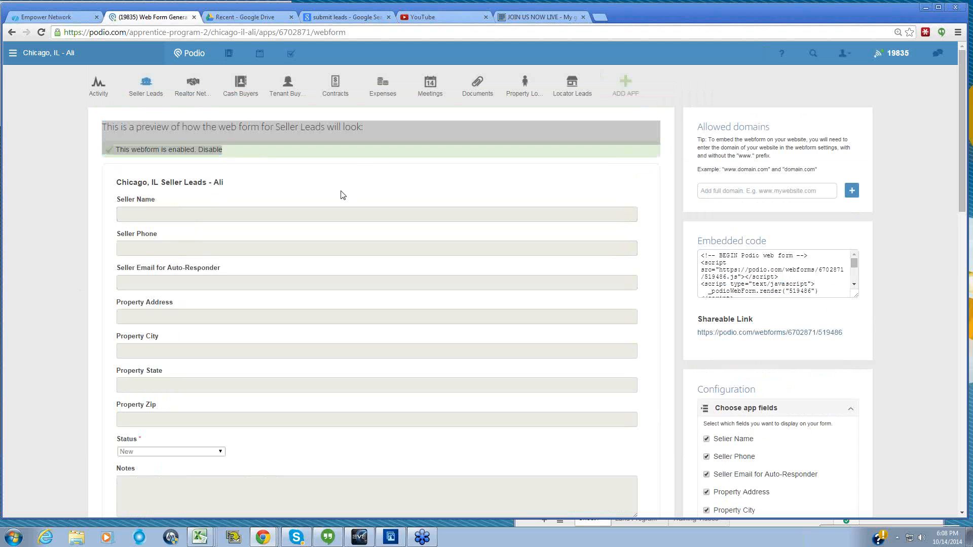
{"action": "left_click", "coordinate": [102, 152]}
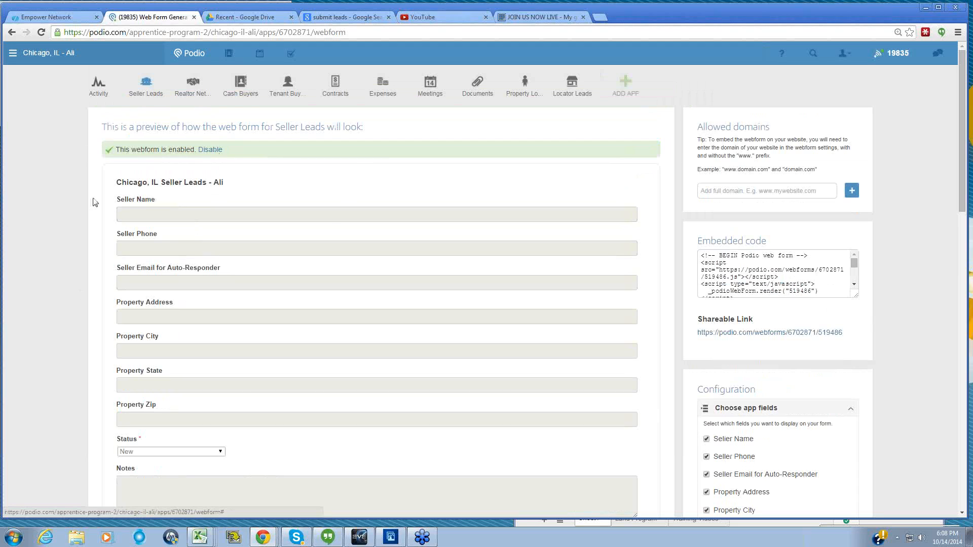
{"action": "scroll", "coordinate": [93, 202], "scroll_direction": "down", "scroll_amount": 3}
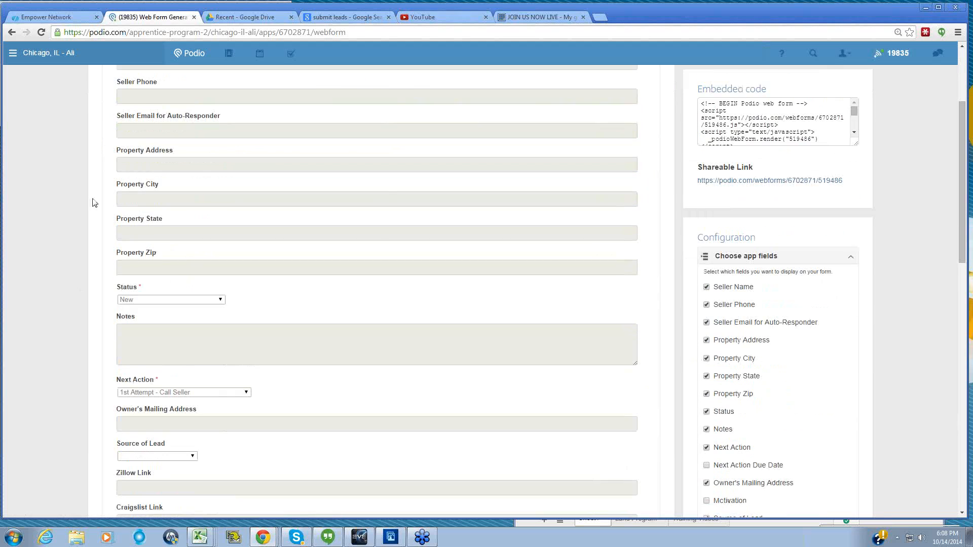
{"action": "scroll", "coordinate": [93, 202], "scroll_direction": "down", "scroll_amount": 1}
{"action": "scroll", "coordinate": [125, 197], "scroll_direction": "down", "scroll_amount": 2}
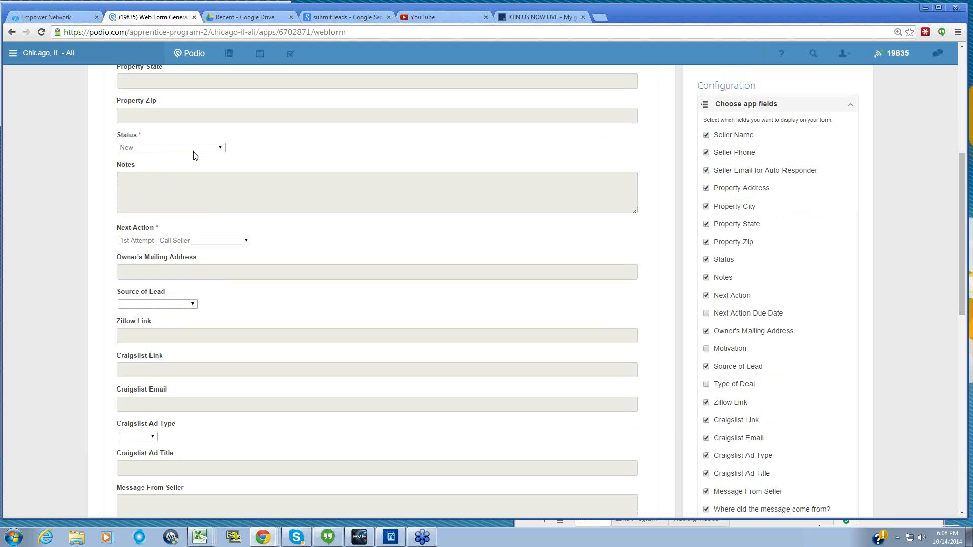
{"action": "scroll", "coordinate": [203, 180], "scroll_direction": "down", "scroll_amount": 6}
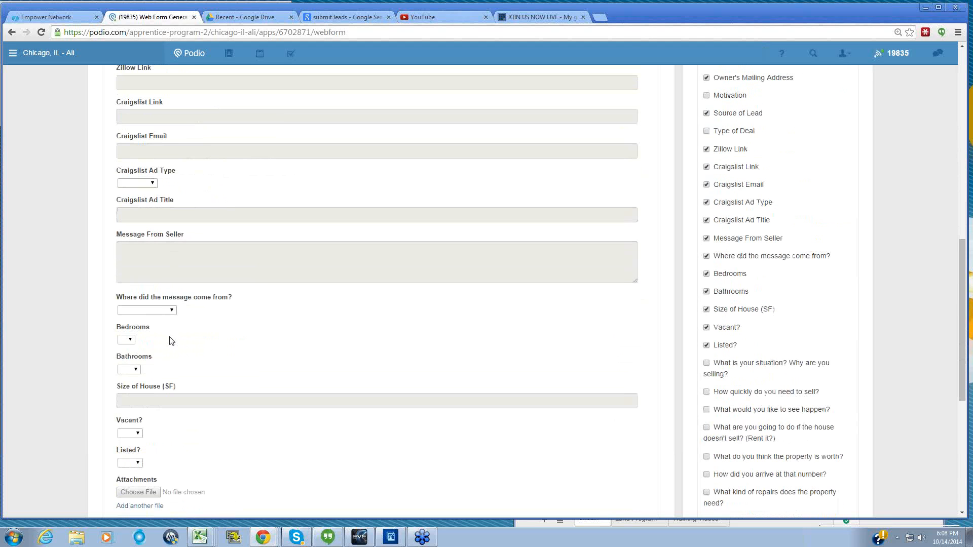
{"action": "scroll", "coordinate": [172, 331], "scroll_direction": "down", "scroll_amount": 3}
{"action": "scroll", "coordinate": [193, 304], "scroll_direction": "up", "scroll_amount": 6}
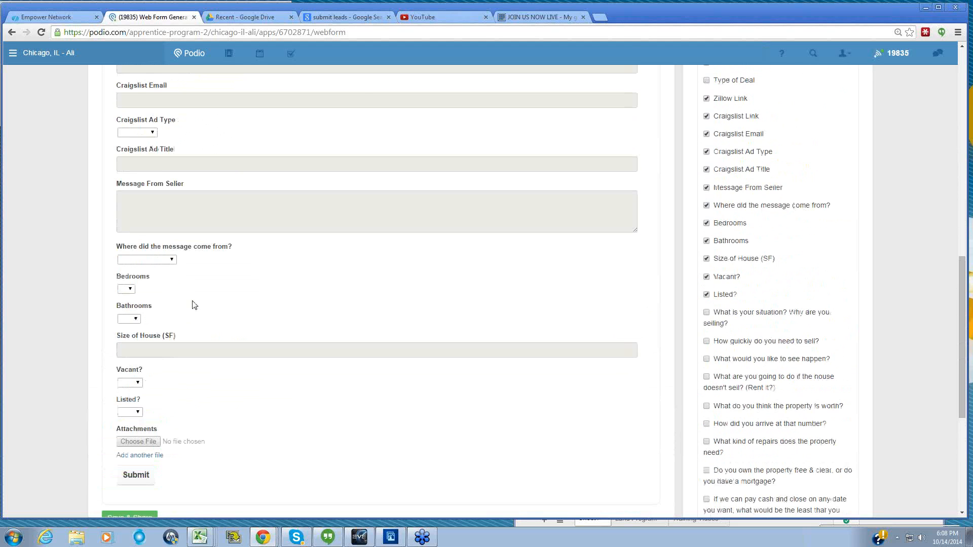
{"action": "scroll", "coordinate": [193, 304], "scroll_direction": "up", "scroll_amount": 9}
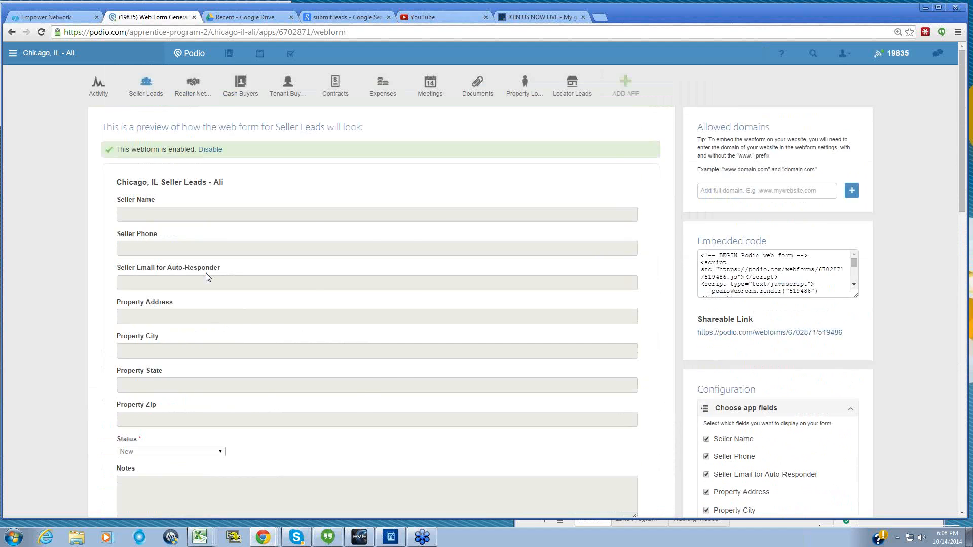
{"action": "scroll", "coordinate": [208, 276], "scroll_direction": "down", "scroll_amount": 2}
{"action": "scroll", "coordinate": [208, 277], "scroll_direction": "down", "scroll_amount": 2}
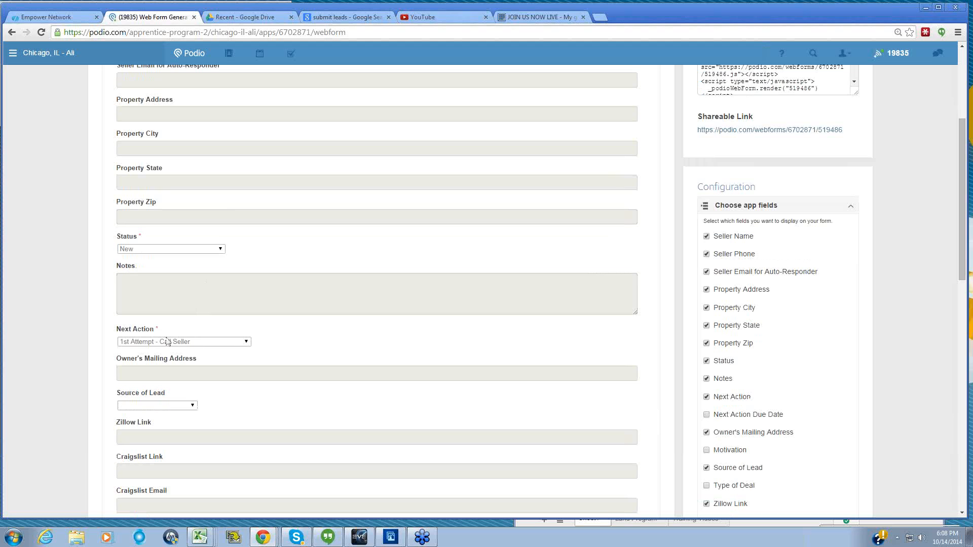
{"action": "scroll", "coordinate": [111, 320], "scroll_direction": "down", "scroll_amount": 5}
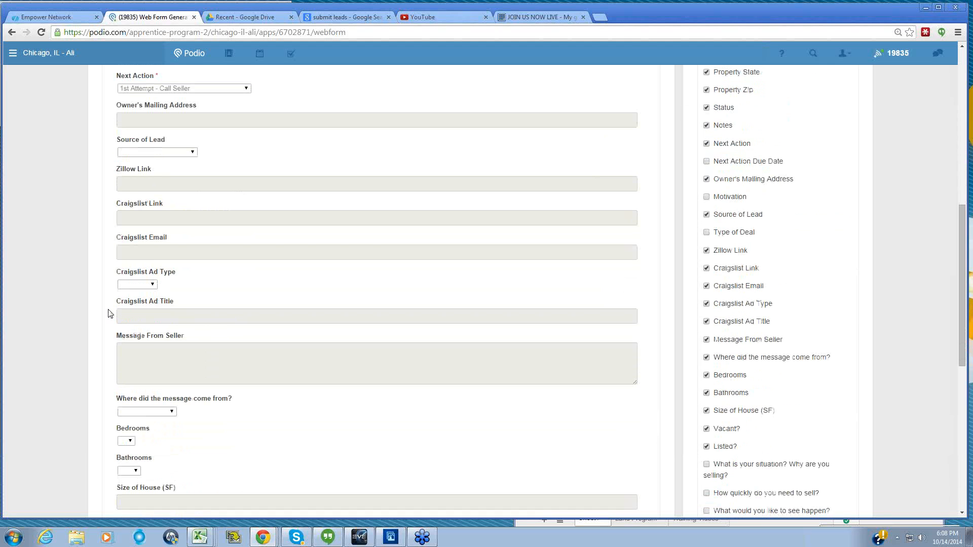
{"action": "scroll", "coordinate": [108, 313], "scroll_direction": "down", "scroll_amount": 5}
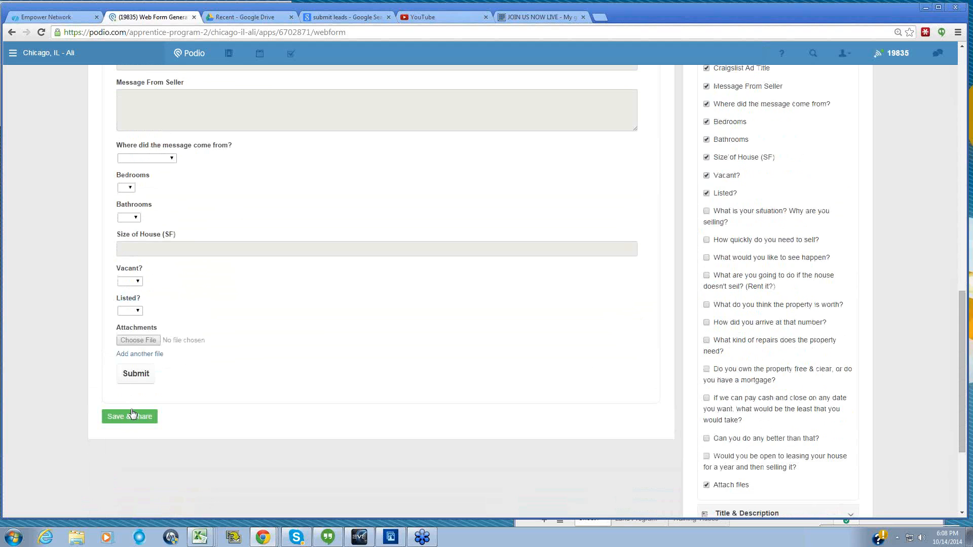
{"action": "scroll", "coordinate": [395, 321], "scroll_direction": "up", "scroll_amount": 3}
{"action": "scroll", "coordinate": [696, 203], "scroll_direction": "up", "scroll_amount": 4}
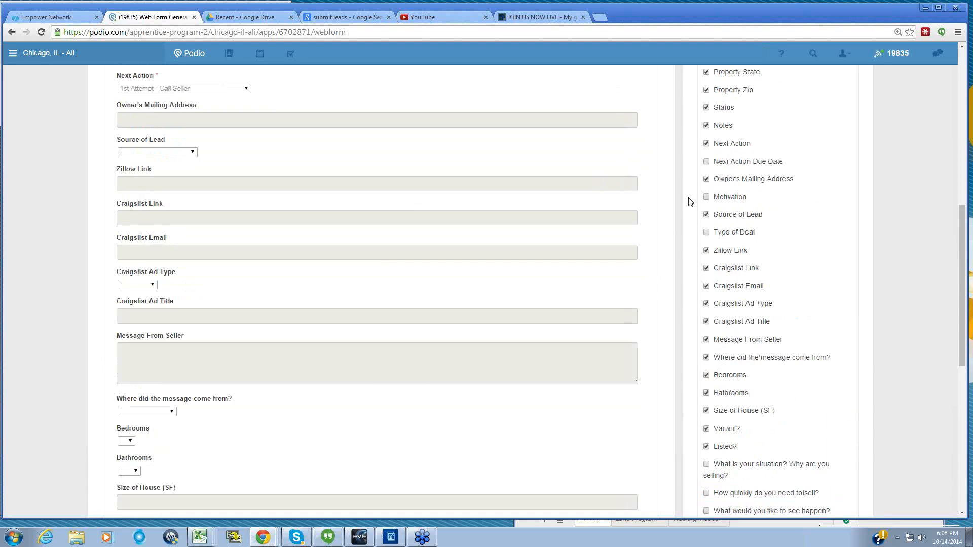
Include the seller question fields in the web form, from "What is your situation? Why are you selling?" through "What kind of repairs does the property need?".
{"action": "scroll", "coordinate": [728, 198], "scroll_direction": "up", "scroll_amount": 1}
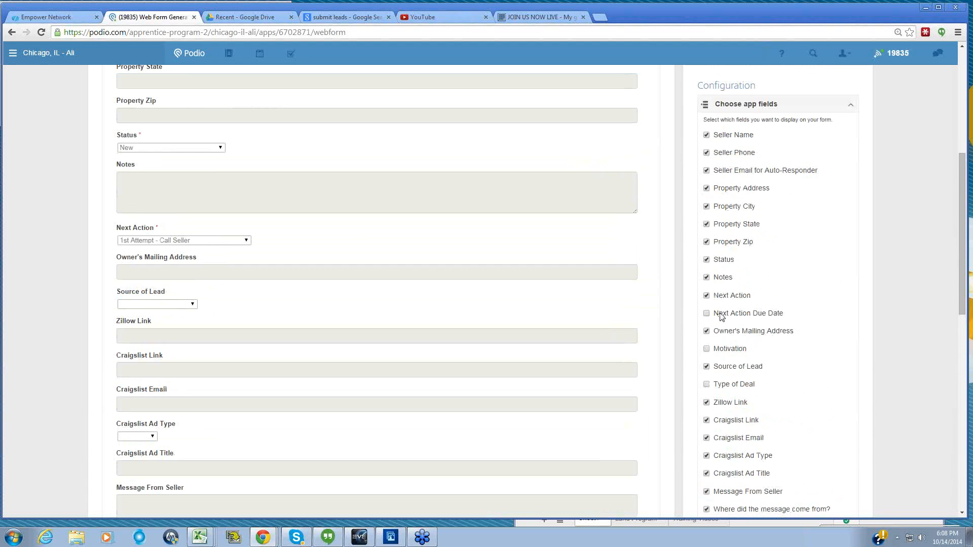
{"action": "scroll", "coordinate": [724, 221], "scroll_direction": "down", "scroll_amount": 4}
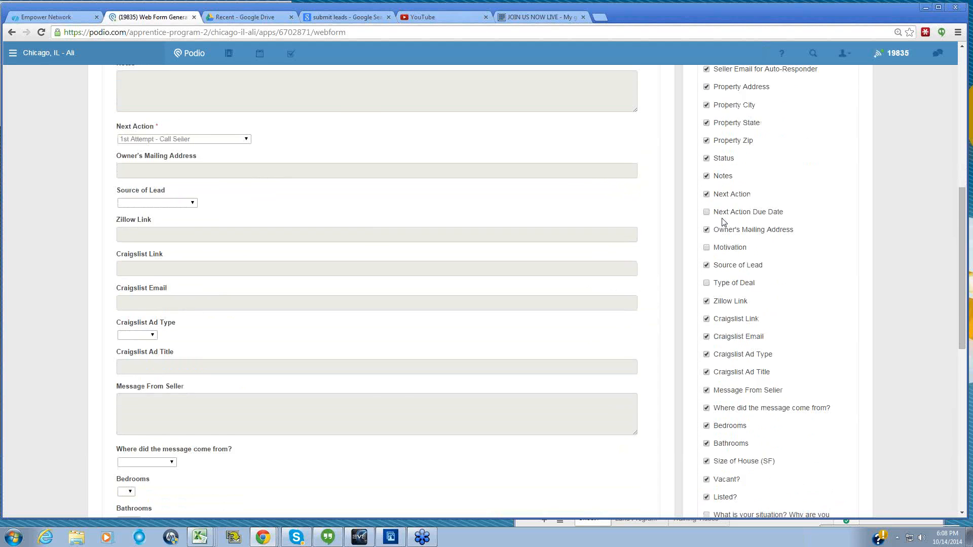
{"action": "scroll", "coordinate": [724, 223], "scroll_direction": "down", "scroll_amount": 3}
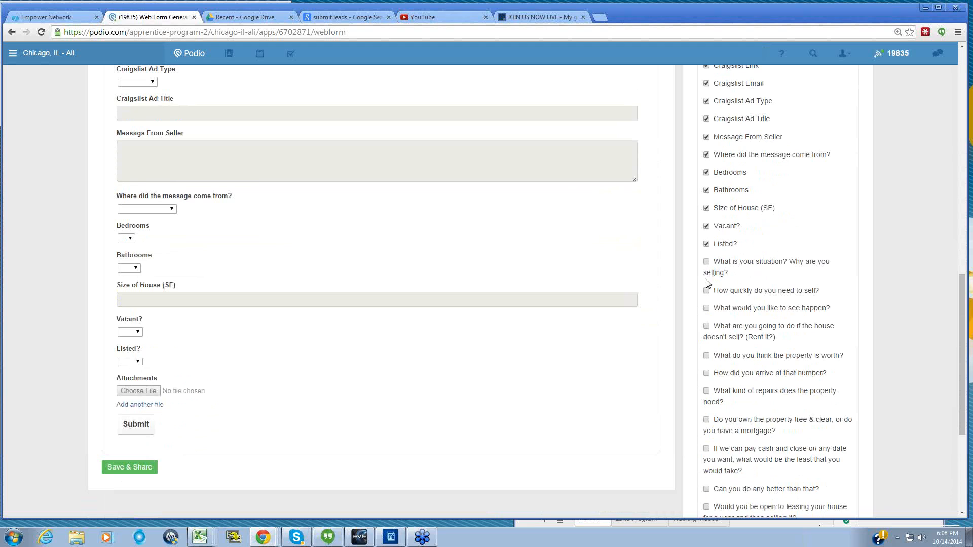
{"action": "scroll", "coordinate": [711, 261], "scroll_direction": "down", "scroll_amount": 1}
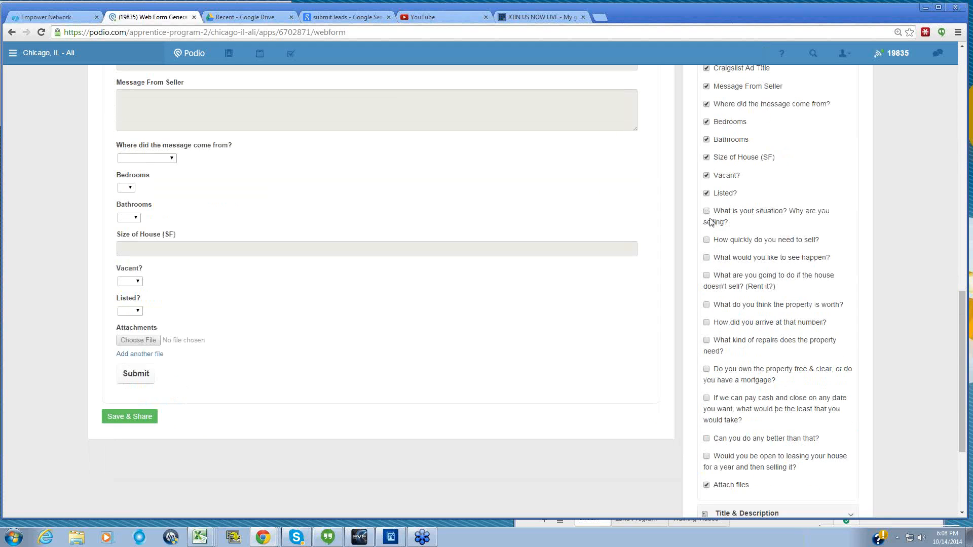
{"action": "left_click", "coordinate": [706, 211]}
{"action": "left_click", "coordinate": [707, 240]}
{"action": "left_click", "coordinate": [707, 258]}
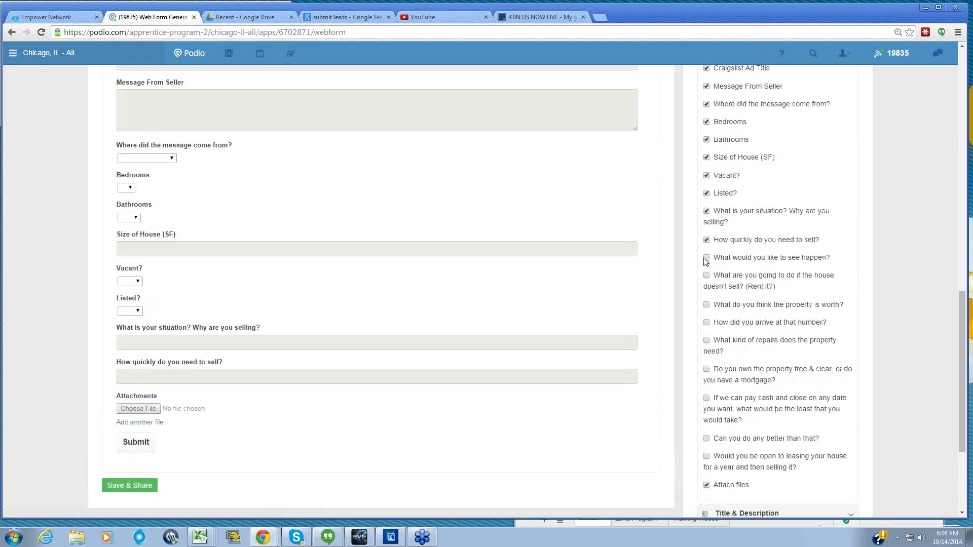
{"action": "left_click", "coordinate": [707, 276]}
{"action": "left_click", "coordinate": [707, 305]}
{"action": "left_click", "coordinate": [707, 324]}
{"action": "left_click", "coordinate": [707, 340]}
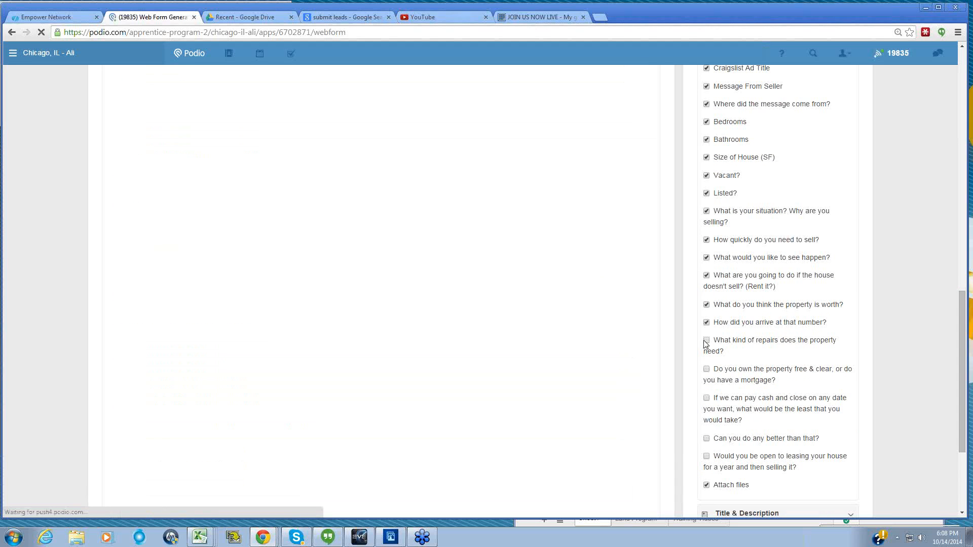
Include the last four question fields in the form: mortgage status, lowest cash price, "Can you do any better than that?" and leasing for a year.
{"action": "scroll", "coordinate": [716, 324], "scroll_direction": "down", "scroll_amount": 2}
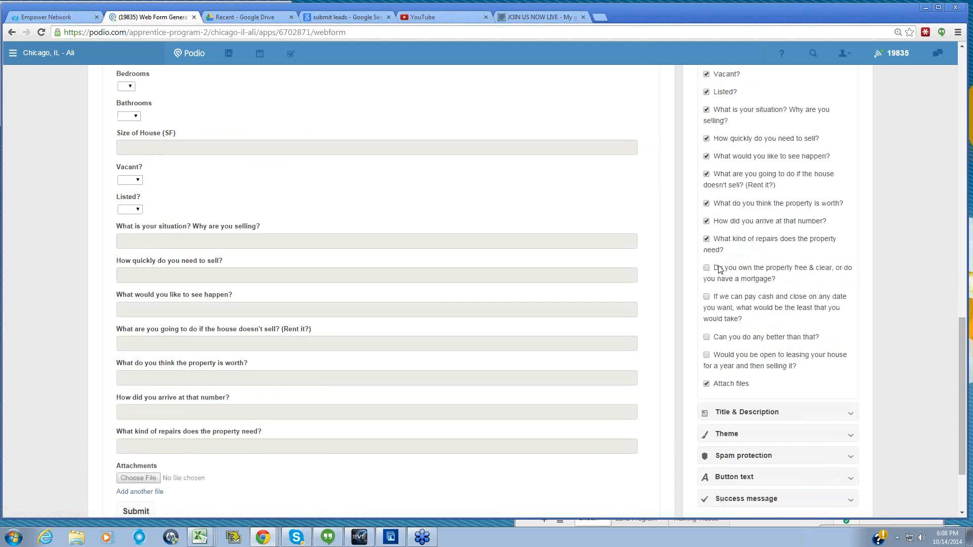
{"action": "left_click", "coordinate": [707, 270]}
{"action": "left_click", "coordinate": [708, 298]}
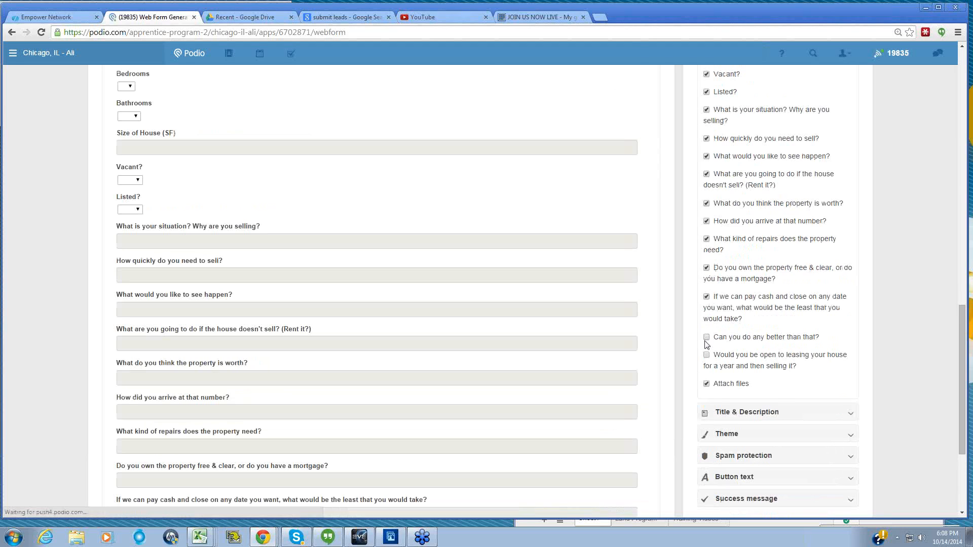
{"action": "left_click", "coordinate": [707, 355]}
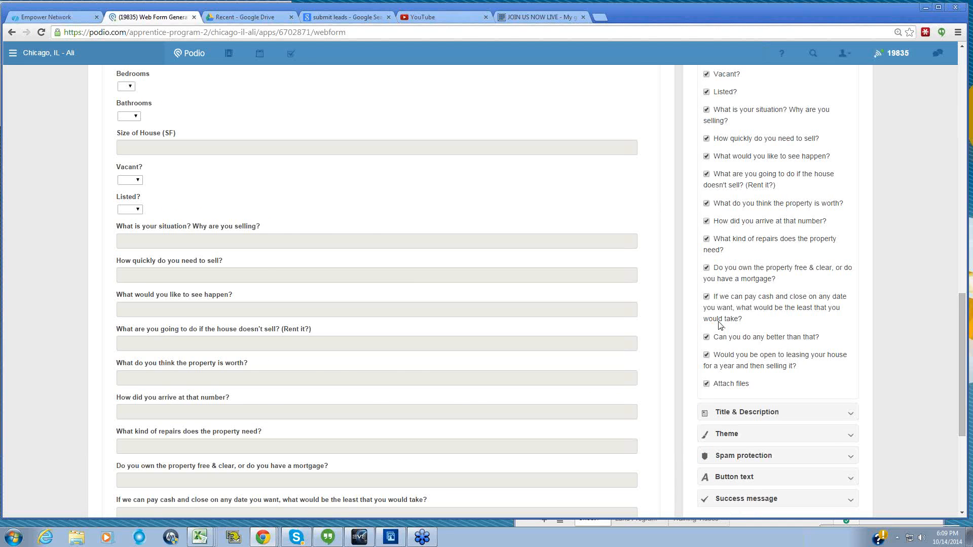
Enter the form description: "Submit your seller leads here for review. Make sure have contacted them and filled out as much info as possible to recieve full split.".
{"action": "scroll", "coordinate": [720, 324], "scroll_direction": "down", "scroll_amount": 1}
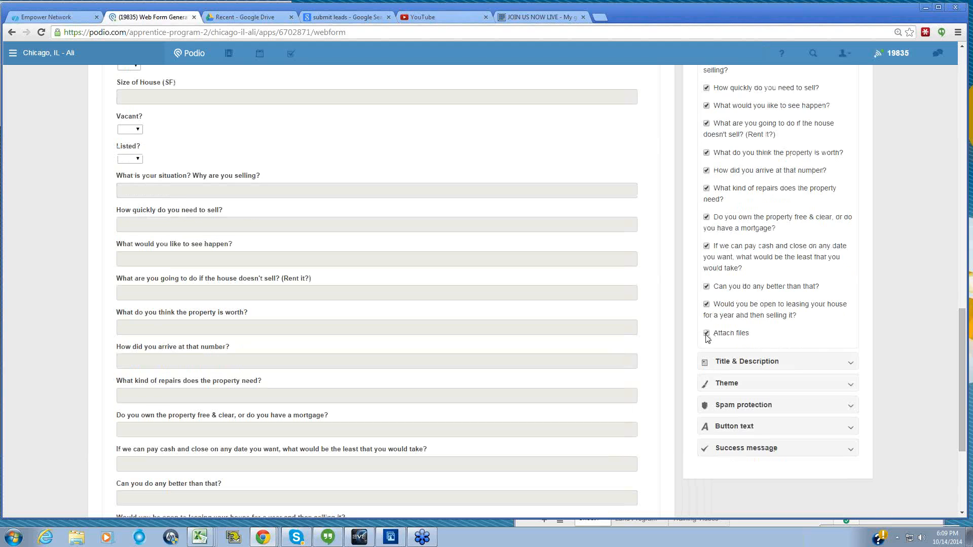
{"action": "left_click", "coordinate": [724, 367]}
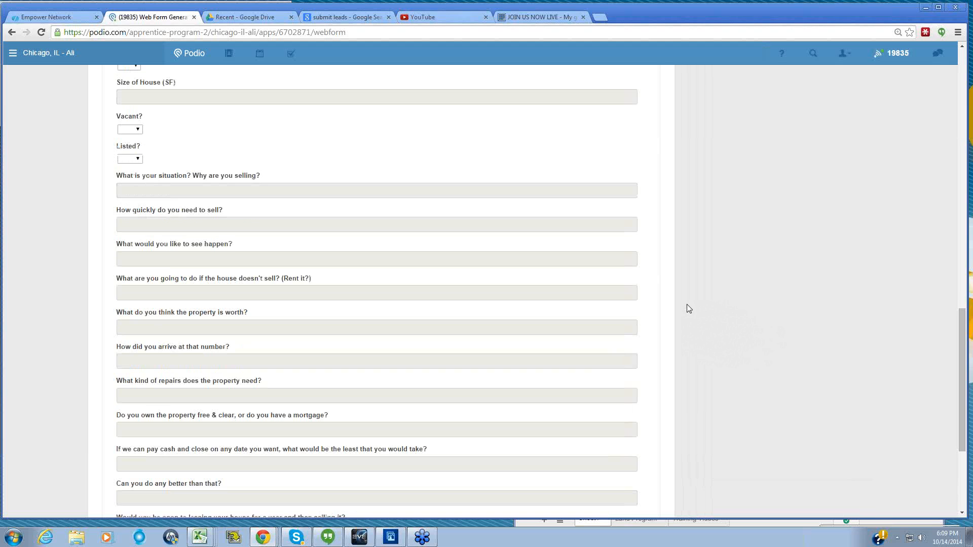
{"action": "scroll", "coordinate": [687, 306], "scroll_direction": "up", "scroll_amount": 15}
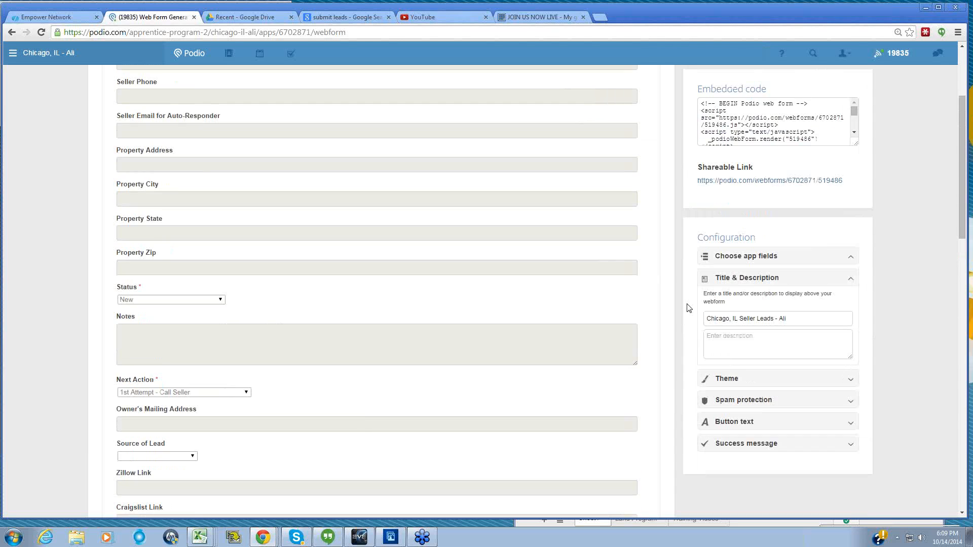
{"action": "scroll", "coordinate": [687, 306], "scroll_direction": "up", "scroll_amount": 3}
{"action": "scroll", "coordinate": [687, 305], "scroll_direction": "down", "scroll_amount": 3}
{"action": "left_click", "coordinate": [730, 319]}
{"action": "left_click_drag", "start_coordinate": [708, 319], "coordinate": [789, 318]}
{"action": "left_click", "coordinate": [800, 318]}
{"action": "left_click", "coordinate": [736, 338]}
{"action": "type", "text": "Submit your seller leads here f"}
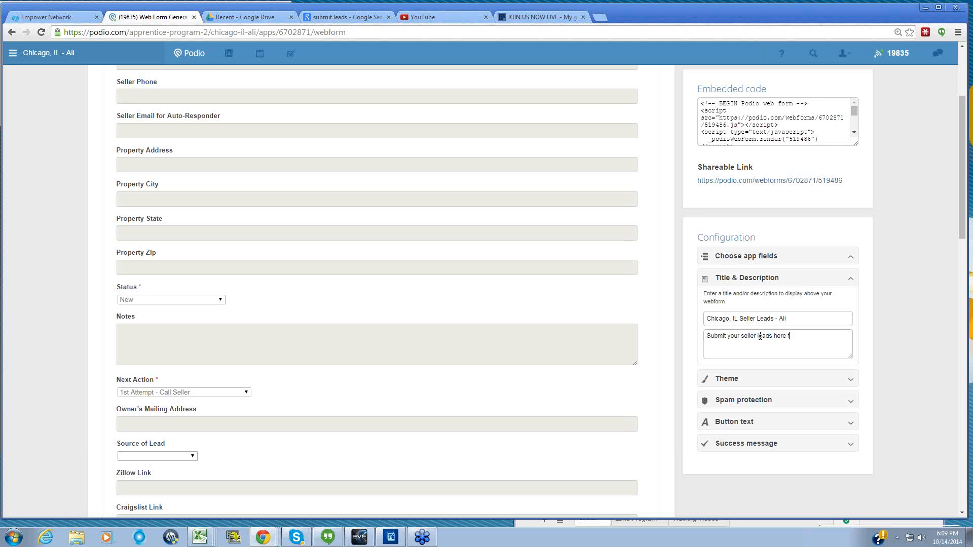
{"action": "type", "text": "or review.  Make sure have contacted them"}
{"action": "type", "text": "and filled out"}
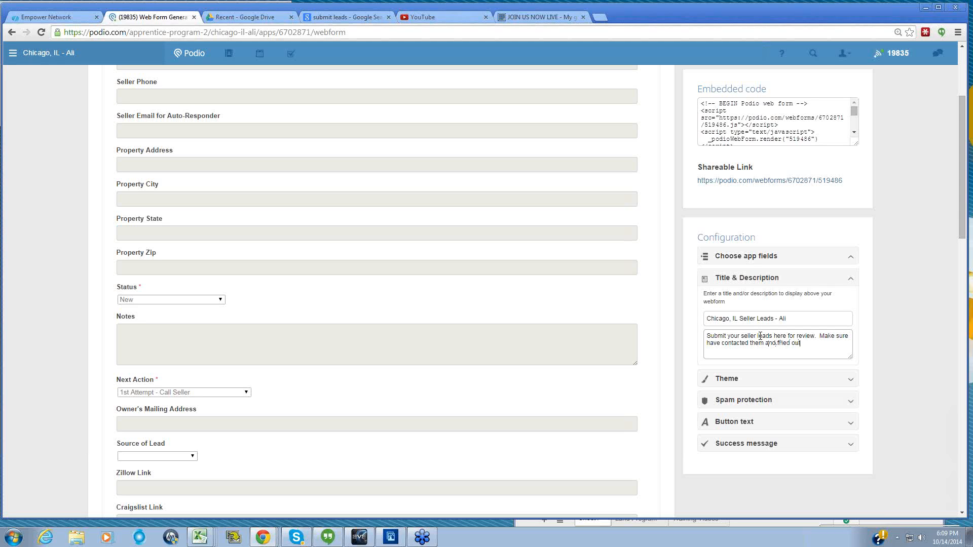
{"action": "type", "text": " as much info as possible to recieve full split."}
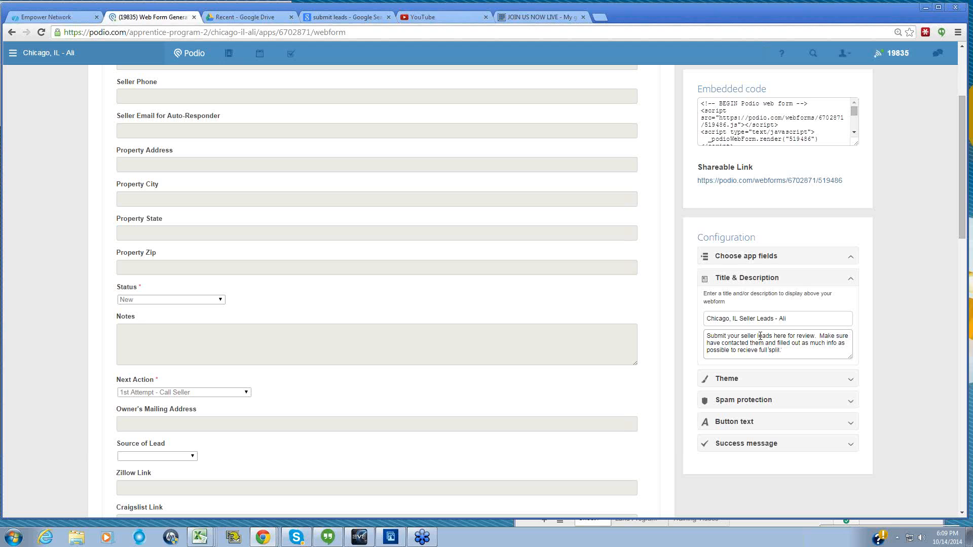
{"action": "type", "text": "Partial Credit"}
{"action": "key", "text": "BackSpace"}
{"action": "key", "text": "BackSpace"}
{"action": "key", "text": "BackSpace"}
{"action": "key", "text": "BackSpace"}
{"action": "key", "text": "BackSpace"}
{"action": "key", "text": "BackSpace"}
{"action": "key", "text": "BackSpace"}
{"action": "key", "text": "BackSpace"}
{"action": "key", "text": "BackSpace"}
{"action": "key", "text": "BackSpace"}
{"action": "key", "text": "BackSpace"}
{"action": "key", "text": "BackSpace"}
{"action": "key", "text": "BackSpace"}
Enlarge the page to 250% and read through the web form's description text.
{"action": "key", "text": "ctrl+plus"}
{"action": "key", "text": "ctrl+plus"}
{"action": "key", "text": "ctrl+plus"}
{"action": "key", "text": "ctrl+plus"}
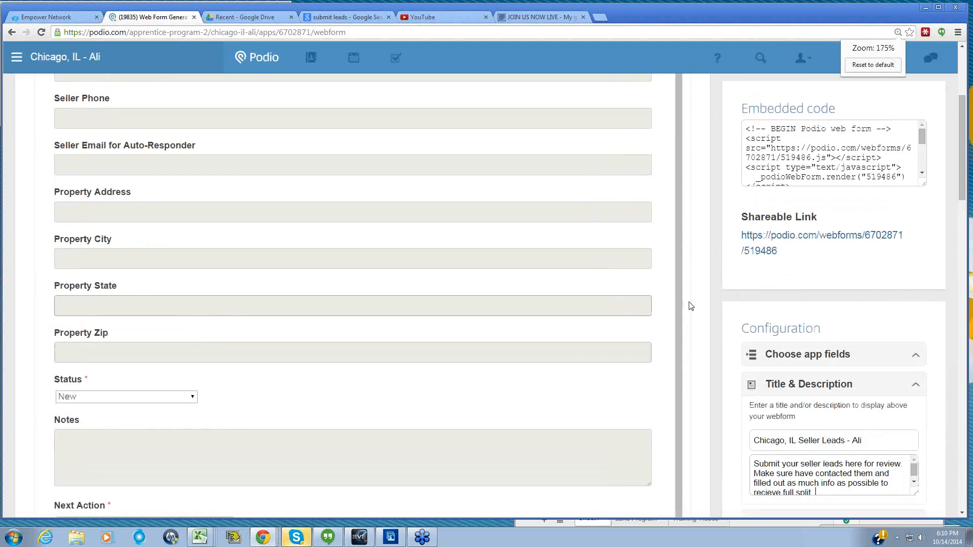
{"action": "key", "text": "ctrl+plus"}
{"action": "key", "text": "ctrl+plus"}
{"action": "scroll", "coordinate": [704, 307], "scroll_direction": "down", "scroll_amount": 5}
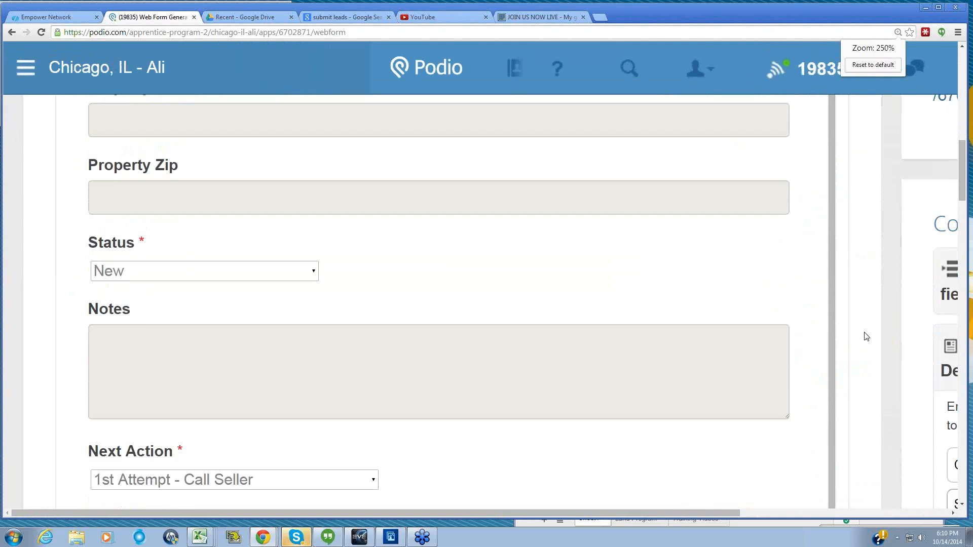
{"action": "scroll", "coordinate": [861, 344], "scroll_direction": "down", "scroll_amount": 5}
{"action": "scroll", "coordinate": [806, 349], "scroll_direction": "right", "scroll_amount": 5}
{"action": "scroll", "coordinate": [807, 348], "scroll_direction": "down", "scroll_amount": 1}
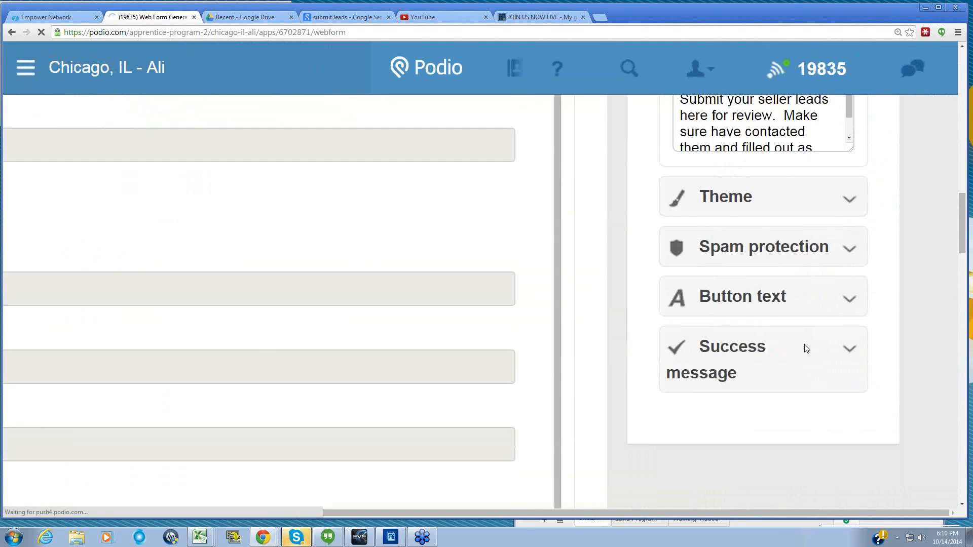
{"action": "scroll", "coordinate": [806, 348], "scroll_direction": "up", "scroll_amount": 3}
{"action": "left_click", "coordinate": [796, 251]}
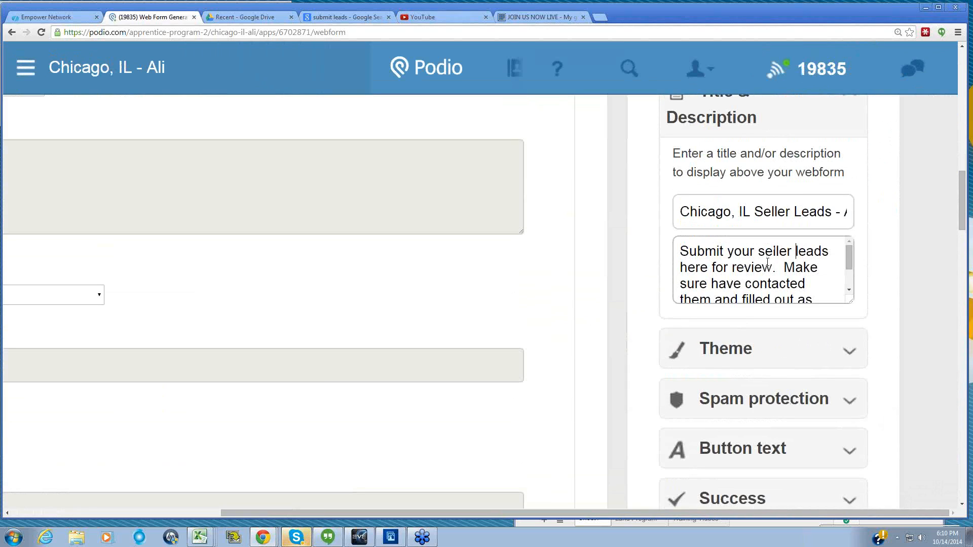
{"action": "left_click", "coordinate": [792, 267]}
{"action": "scroll", "coordinate": [774, 268], "scroll_direction": "down", "scroll_amount": 1}
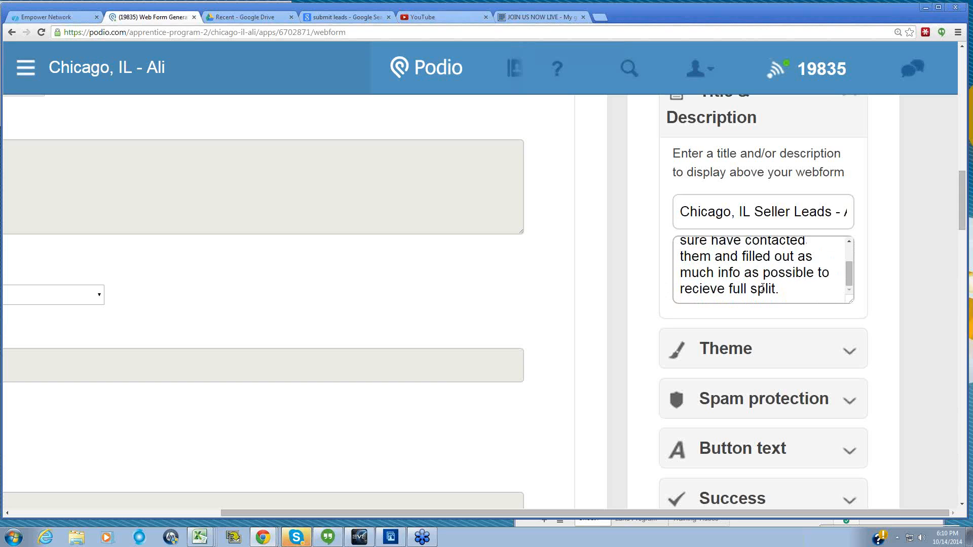
Review the web form's theme options and return the page to its default zoom.
{"action": "scroll", "coordinate": [651, 279], "scroll_direction": "down", "scroll_amount": 1}
{"action": "scroll", "coordinate": [651, 279], "scroll_direction": "down", "scroll_amount": 1}
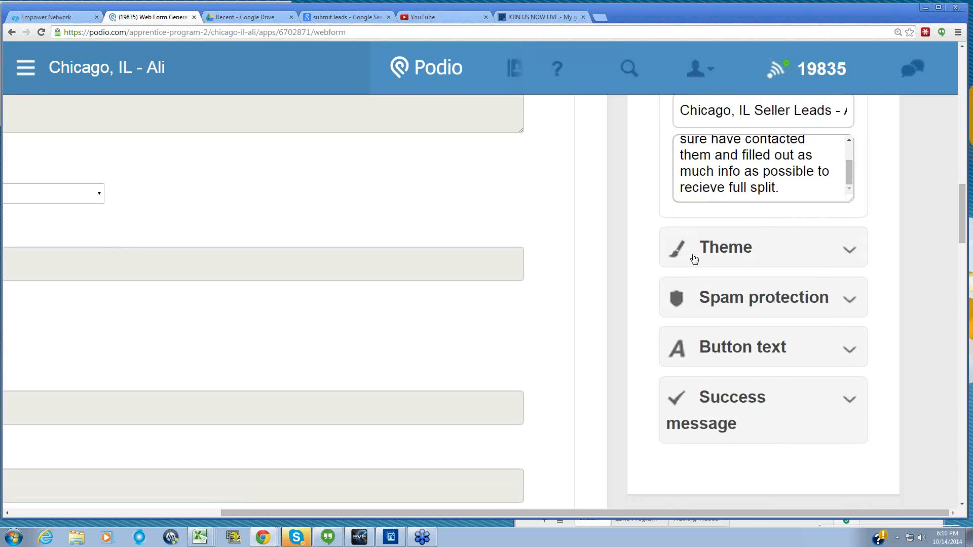
{"action": "left_click", "coordinate": [695, 259]}
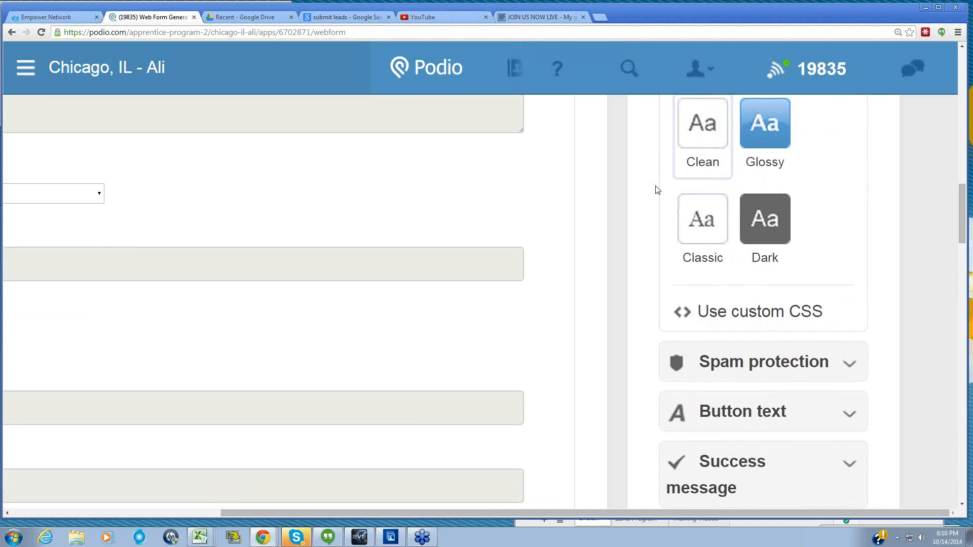
{"action": "scroll", "coordinate": [644, 210], "scroll_direction": "down", "scroll_amount": 3, "text": "ctrl"}
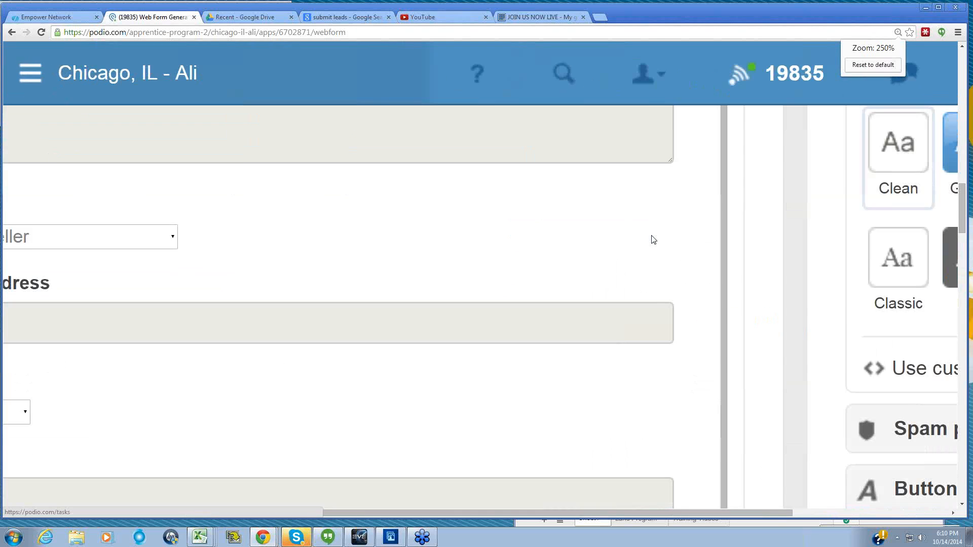
{"action": "scroll", "coordinate": [654, 240], "scroll_direction": "down", "scroll_amount": 3, "text": "ctrl"}
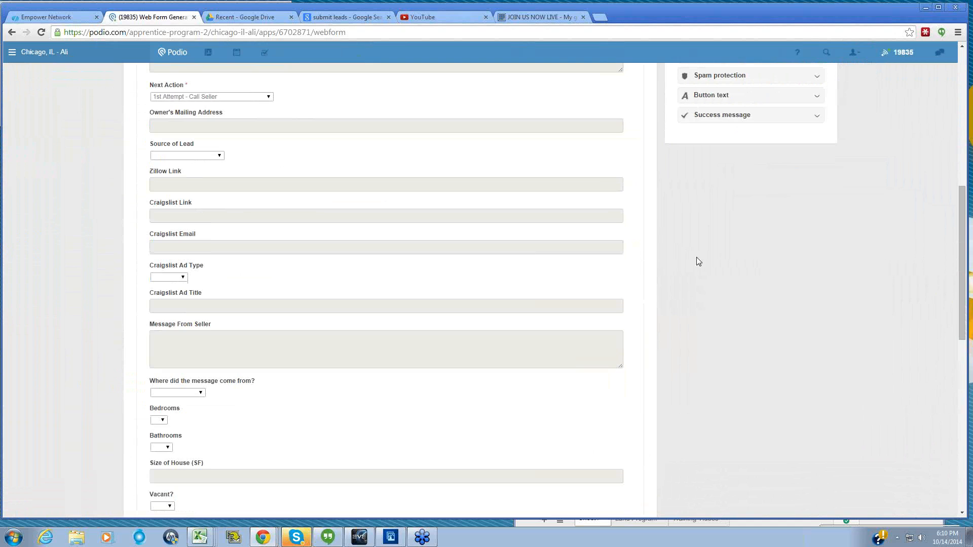
{"action": "scroll", "coordinate": [696, 257], "scroll_direction": "up", "scroll_amount": 4}
{"action": "scroll", "coordinate": [680, 261], "scroll_direction": "up", "scroll_amount": 1}
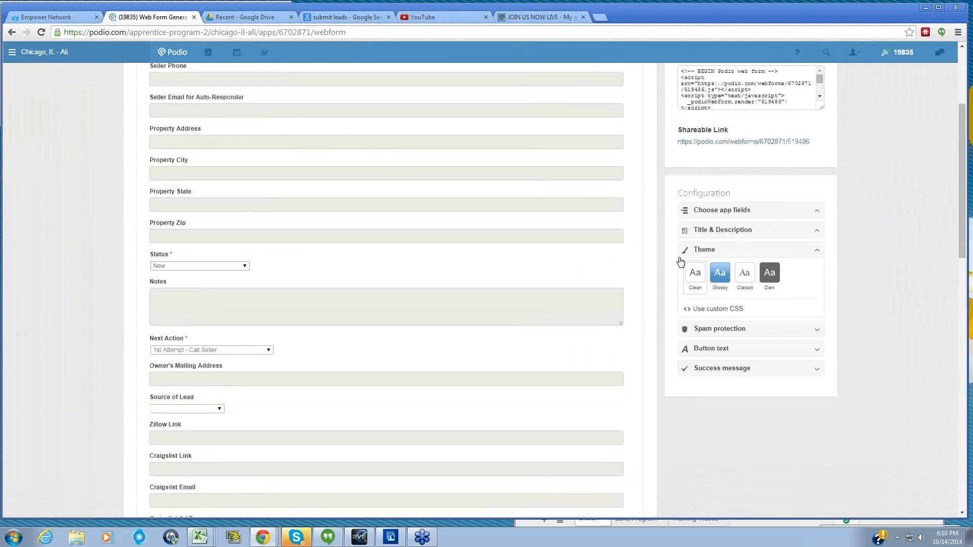
Include the Motivation and Type of Deal fields in the web form, and exclude Next Action and Status.
{"action": "left_click", "coordinate": [696, 210]}
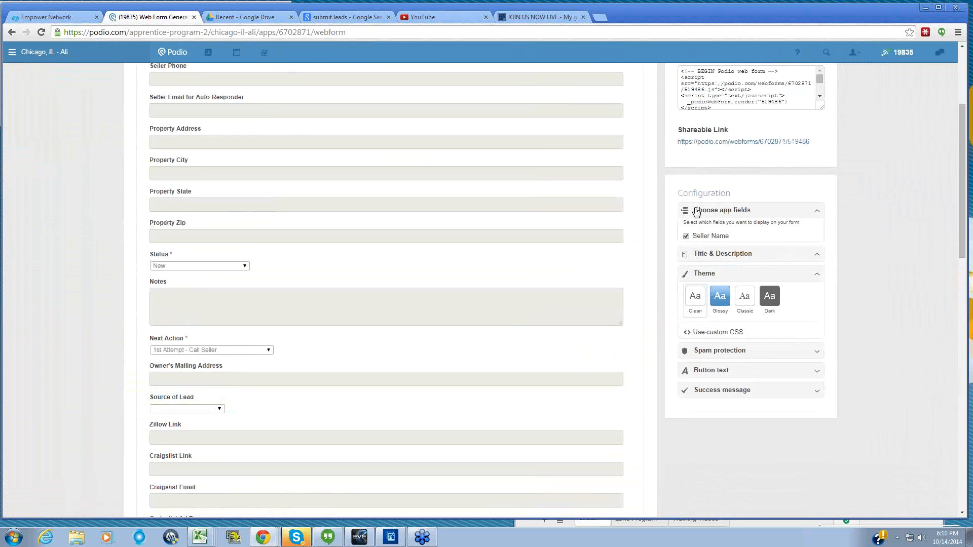
{"action": "scroll", "coordinate": [700, 259], "scroll_direction": "down", "scroll_amount": 6}
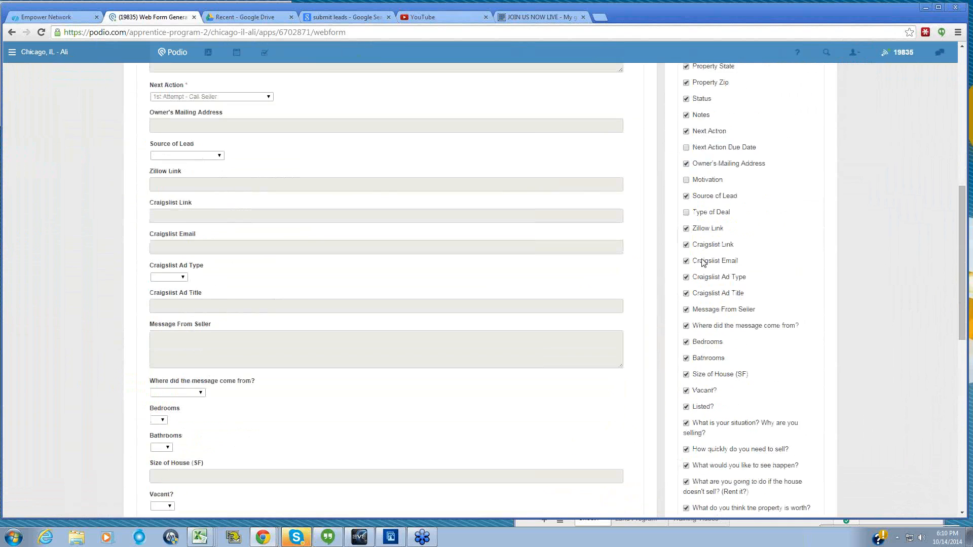
{"action": "left_click", "coordinate": [698, 164]}
{"action": "left_click", "coordinate": [688, 130]}
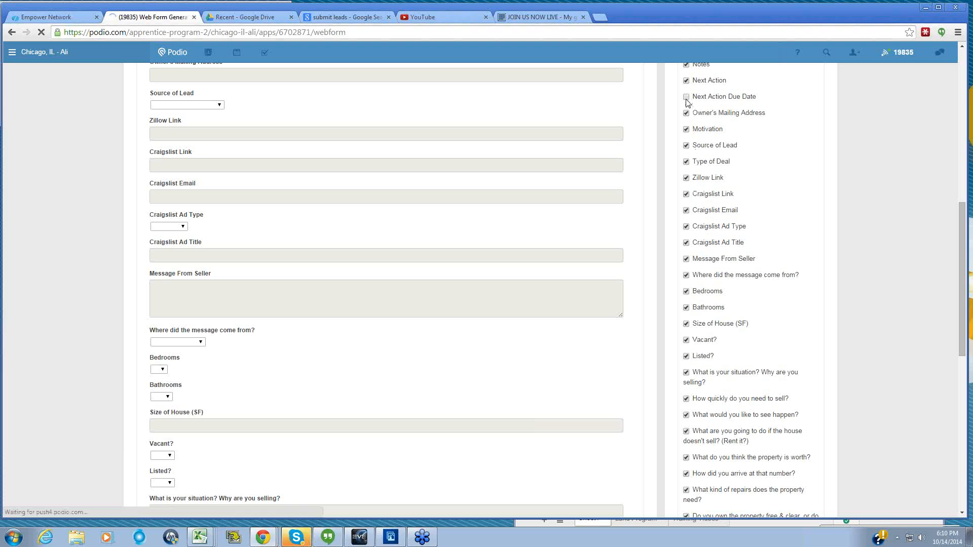
{"action": "left_click", "coordinate": [687, 81]}
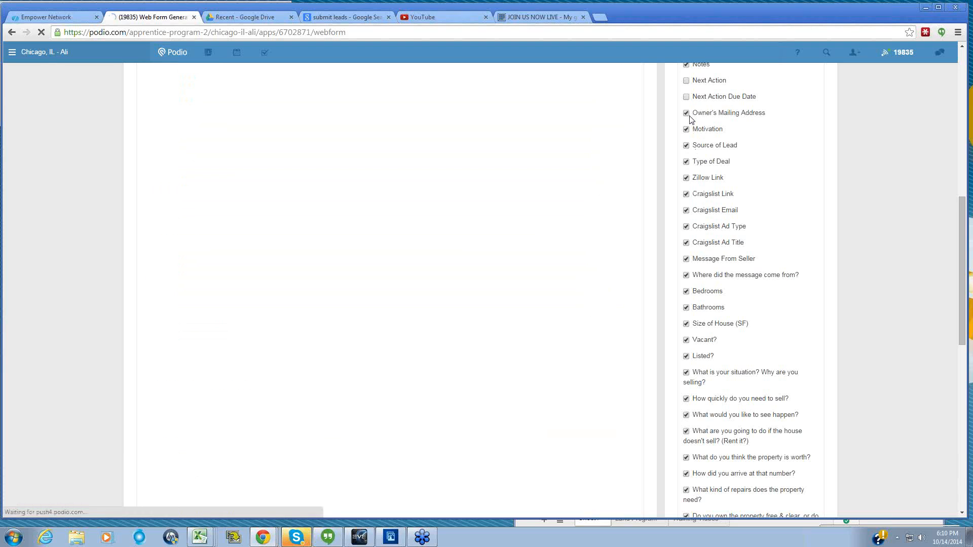
{"action": "scroll", "coordinate": [688, 111], "scroll_direction": "up", "scroll_amount": 1}
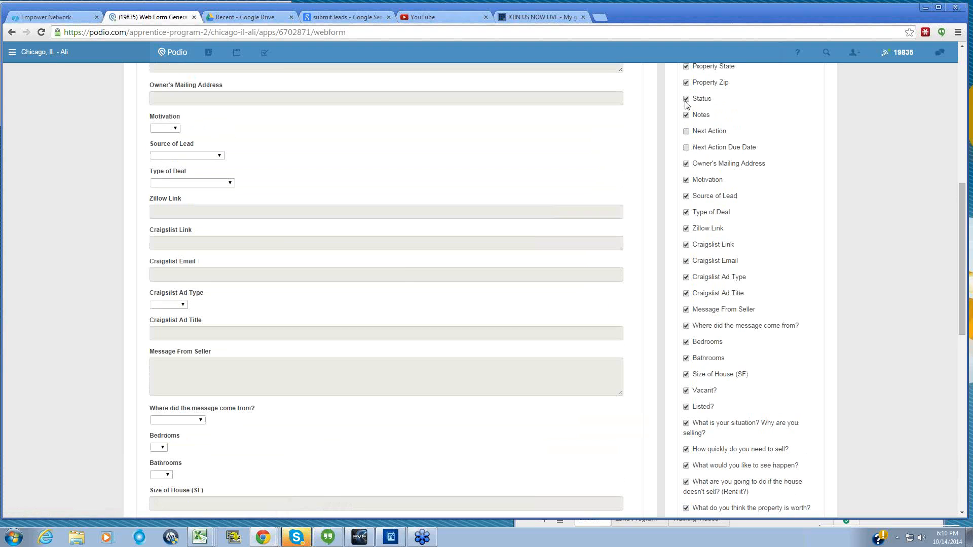
{"action": "left_click", "coordinate": [687, 99]}
{"action": "scroll", "coordinate": [654, 124], "scroll_direction": "up", "scroll_amount": 4}
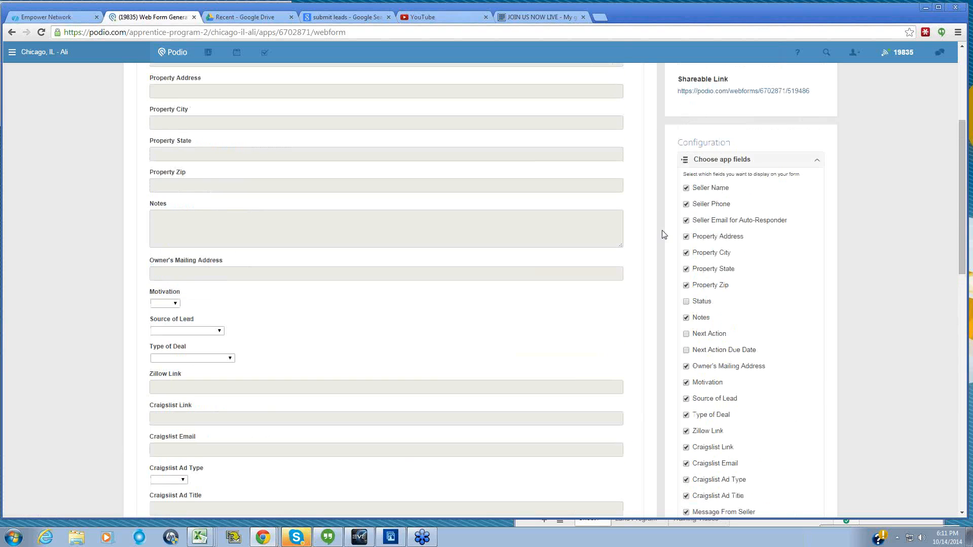
Exclude Message From Seller, the four Craigslist fields (Ad Title, Ad Type, Email, Link) and Zillow Link from the web form.
{"action": "scroll", "coordinate": [680, 228], "scroll_direction": "down", "scroll_amount": 6}
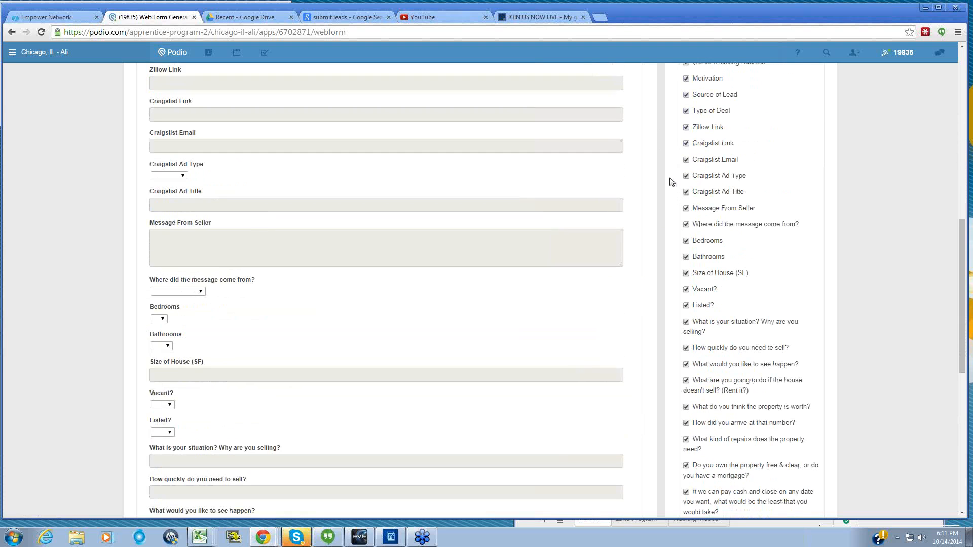
{"action": "scroll", "coordinate": [681, 177], "scroll_direction": "down", "scroll_amount": 3}
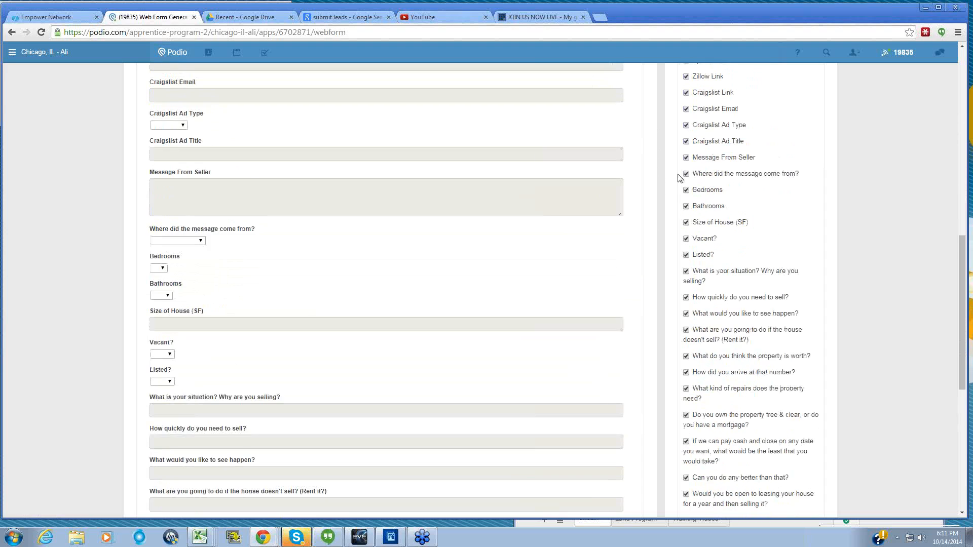
{"action": "scroll", "coordinate": [692, 316], "scroll_direction": "down", "scroll_amount": 3}
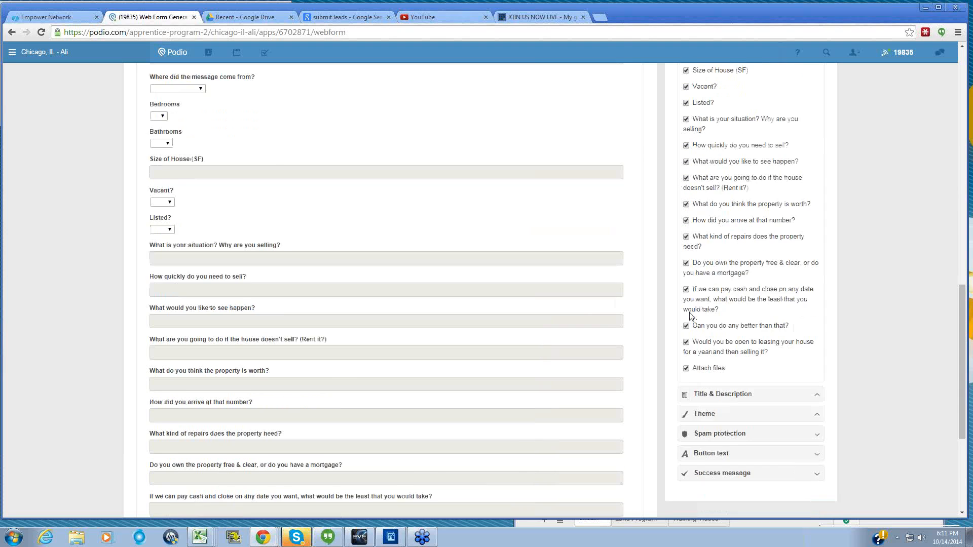
{"action": "scroll", "coordinate": [675, 264], "scroll_direction": "up", "scroll_amount": 3}
{"action": "scroll", "coordinate": [675, 264], "scroll_direction": "up", "scroll_amount": 2}
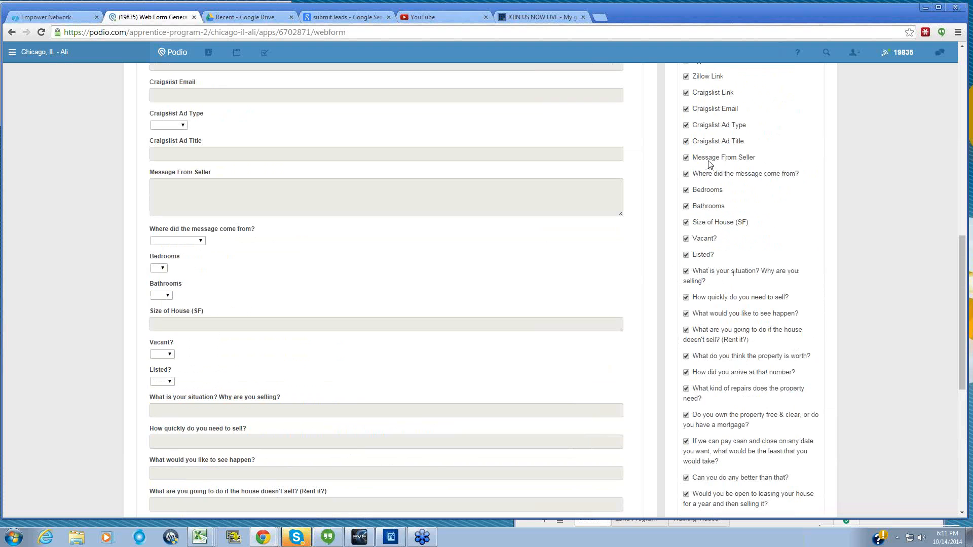
{"action": "left_click", "coordinate": [687, 159]}
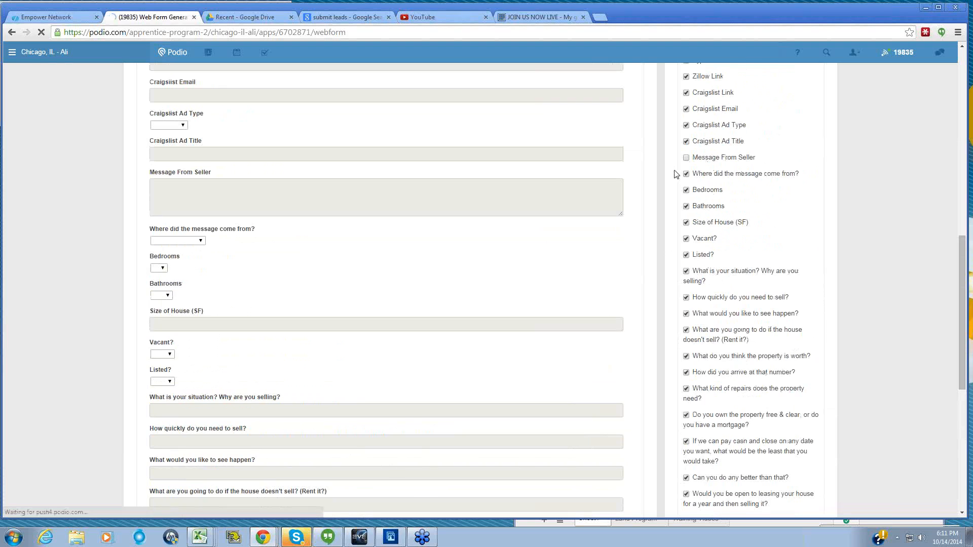
{"action": "scroll", "coordinate": [688, 192], "scroll_direction": "up", "scroll_amount": 1}
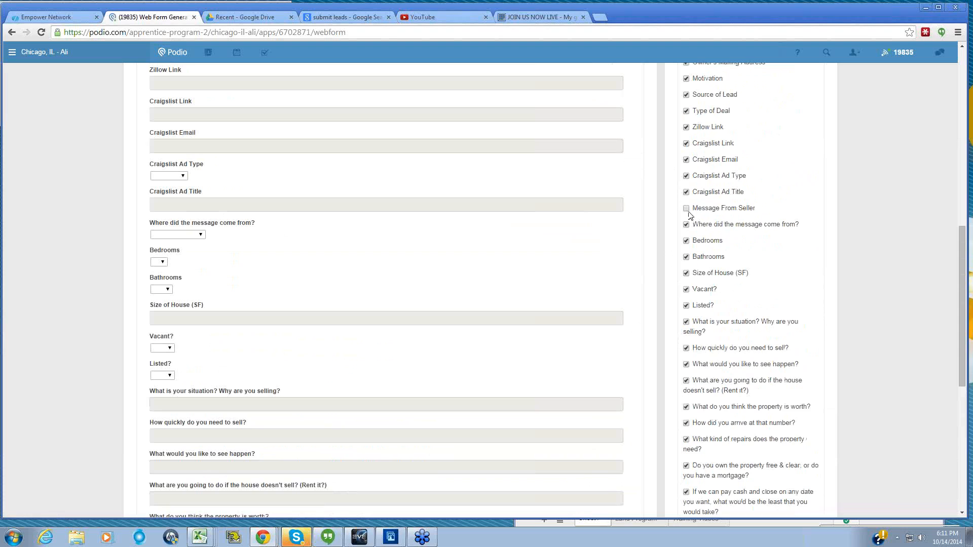
{"action": "left_click", "coordinate": [686, 192]}
{"action": "left_click", "coordinate": [687, 176]}
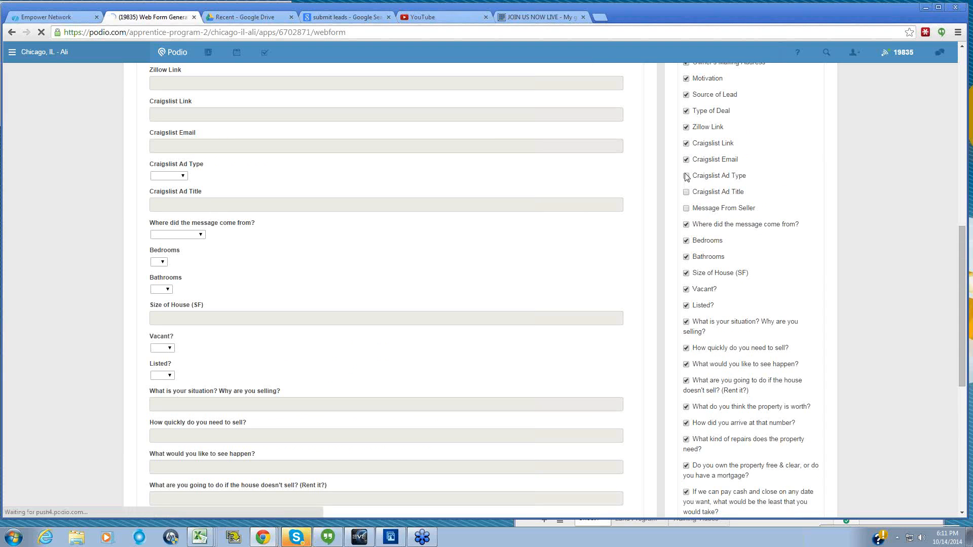
{"action": "left_click", "coordinate": [686, 159]}
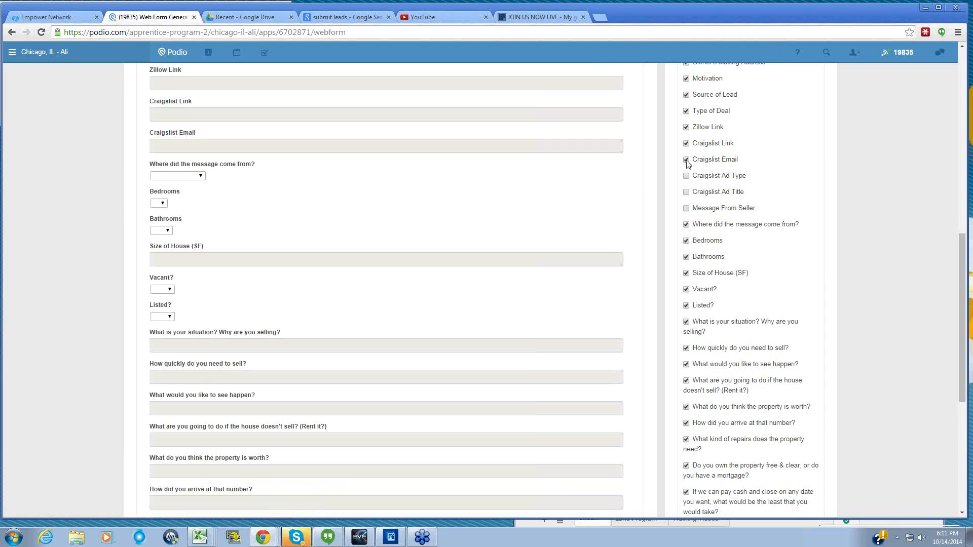
{"action": "left_click", "coordinate": [687, 143]}
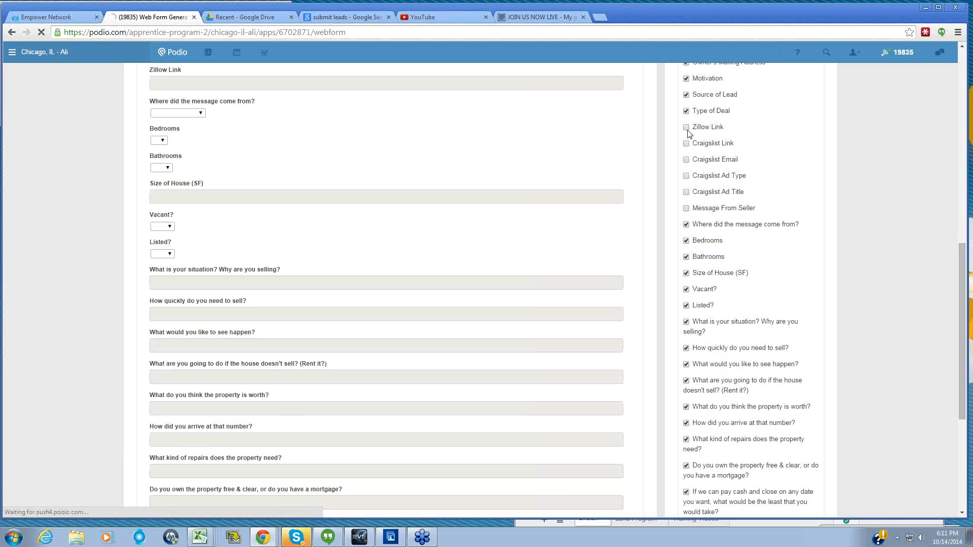
{"action": "left_click", "coordinate": [687, 127]}
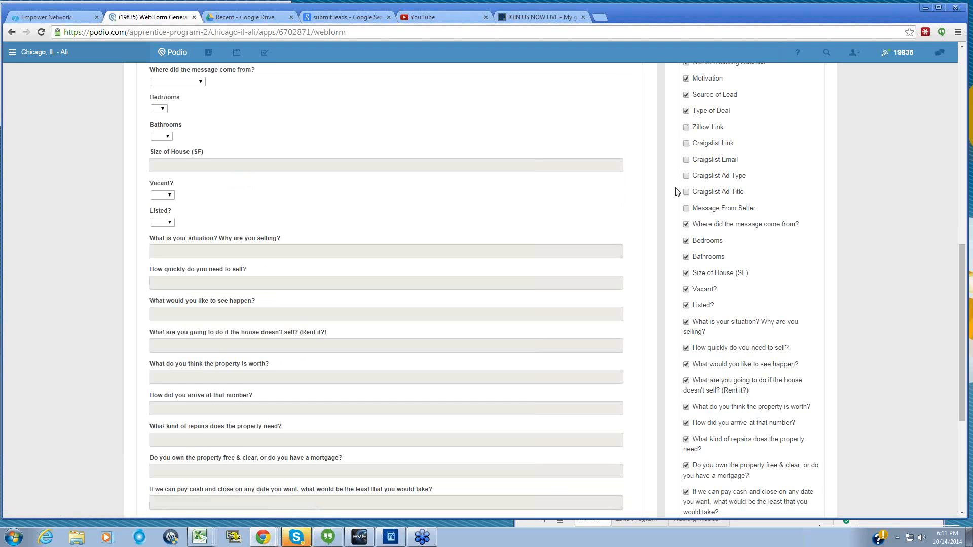
Enable CAPTCHA as spam protection for the web form.
{"action": "scroll", "coordinate": [687, 191], "scroll_direction": "down", "scroll_amount": 5}
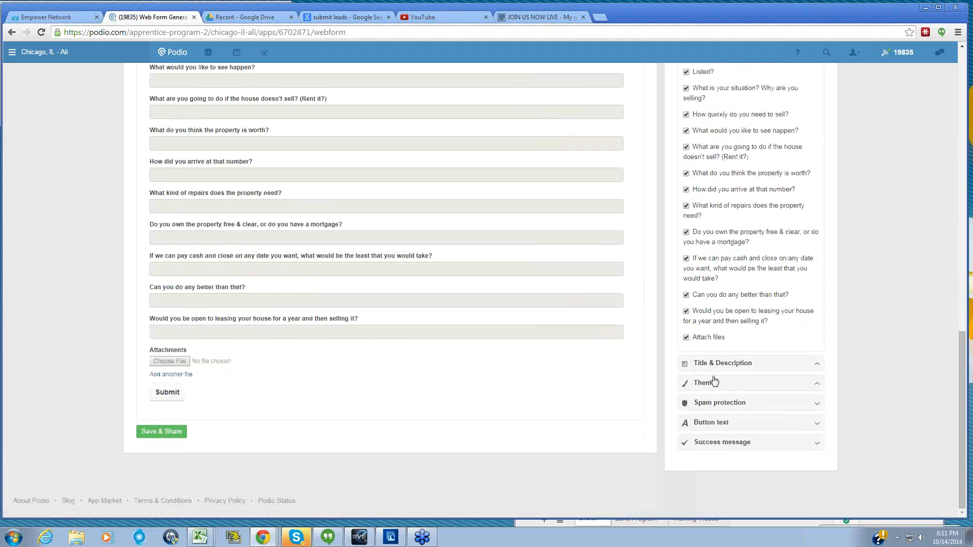
{"action": "left_click", "coordinate": [719, 404]}
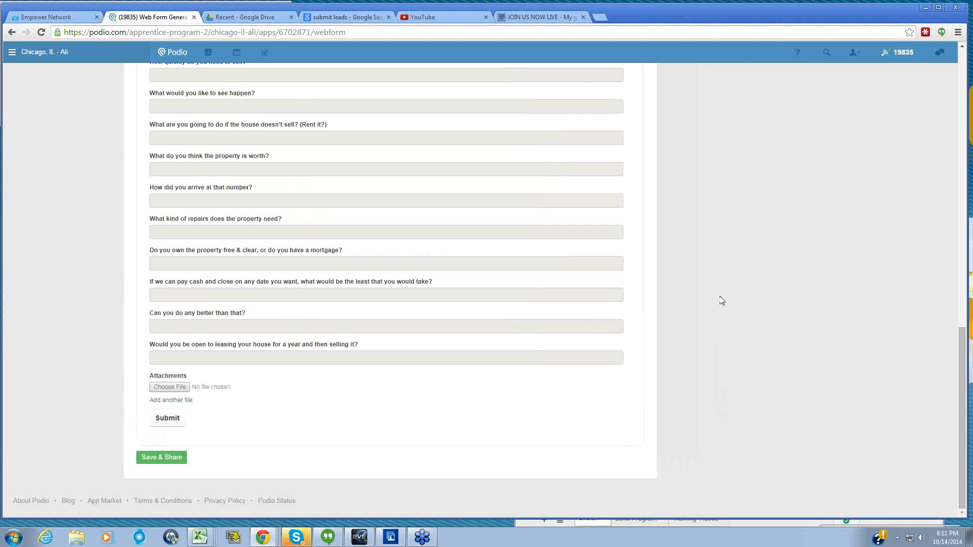
{"action": "scroll", "coordinate": [713, 251], "scroll_direction": "up", "scroll_amount": 10}
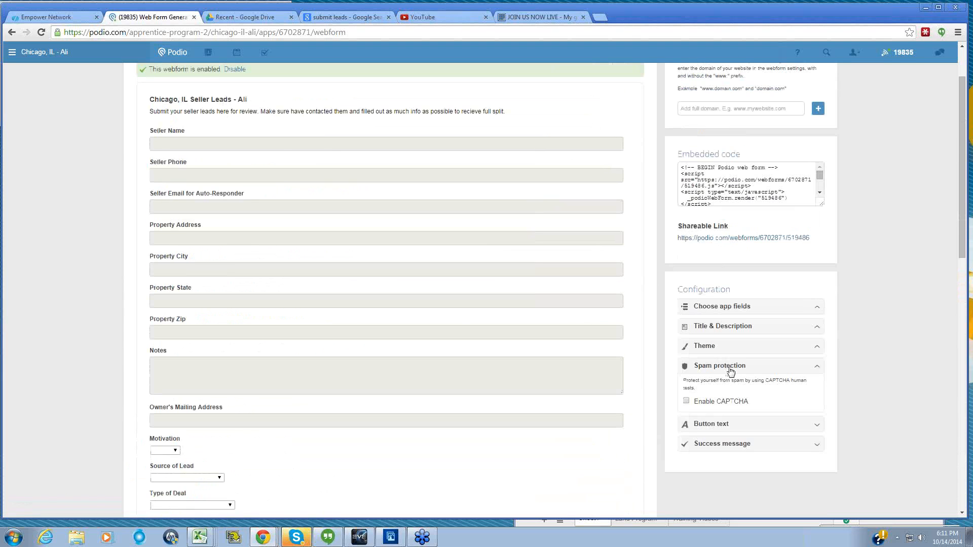
{"action": "left_click", "coordinate": [688, 402]}
Open the submit button's text setting and clear its current text.
{"action": "left_click", "coordinate": [709, 427]}
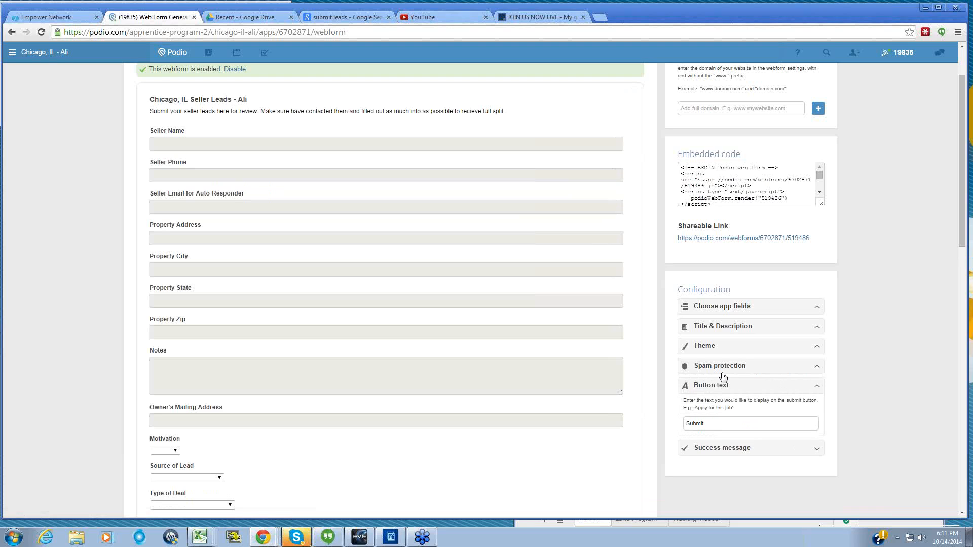
{"action": "left_click_drag", "start_coordinate": [707, 423], "coordinate": [692, 426]}
{"action": "key", "text": "BackSpace"}
{"action": "key", "text": "BackSpace"}
{"action": "type", "text": "Enter Your Lea"}
{"action": "key", "text": "BackSpace"}
{"action": "key", "text": "BackSpace"}
{"action": "key", "text": "BackSpace"}
{"action": "key", "text": "BackSpace"}
{"action": "key", "text": "BackSpace"}
{"action": "key", "text": "BackSpace"}
{"action": "key", "text": "BackSpace"}
{"action": "key", "text": "BackSpace"}
{"action": "key", "text": "BackSpace"}
{"action": "key", "text": "BackSpace"}
{"action": "key", "text": "BackSpace"}
{"action": "key", "text": "BackSpace"}
{"action": "key", "text": "BackSpace"}
{"action": "key", "text": "BackSpace"}
{"action": "type", "text": "We will Reveiw"}
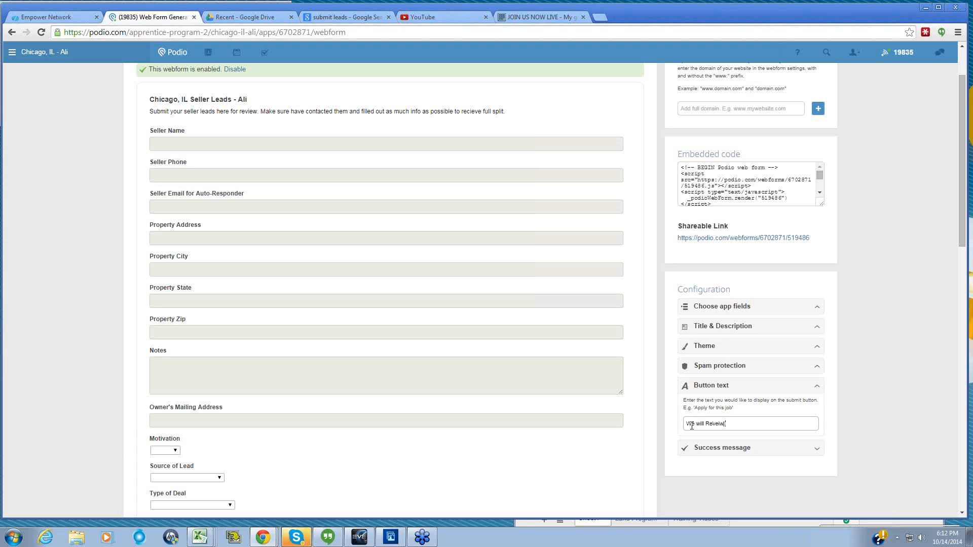
{"action": "key", "text": "BackSpace"}
{"action": "key", "text": "BackSpace"}
{"action": "type", "text": "ew "}
{"action": "type", "text": "the ie"}
{"action": "key", "text": "BackSpace"}
{"action": "key", "text": "BackSpace"}
{"action": "type", "text": "Lead Right Awa"}
{"action": "key", "text": "BackSpace"}
{"action": "key", "text": "BackSpace"}
{"action": "type", "text": "Wi"}
{"action": "key", "text": "BackSpace"}
{"action": "key", "text": "BackSpace"}
{"action": "key", "text": "BackSpace"}
{"action": "key", "text": "BackSpace"}
{"action": "key", "text": "BackSpace"}
{"action": "key", "text": "Delete"}
{"action": "key", "text": "Delete"}
{"action": "key", "text": "Delete"}
{"action": "key", "text": "Delete"}
{"action": "key", "text": "Delete"}
{"action": "key", "text": "Delete"}
{"action": "key", "text": "Delete"}
{"action": "key", "text": "Delete"}
{"action": "key", "text": "Delete"}
{"action": "key", "text": "Delete"}
{"action": "key", "text": "Delete"}
{"action": "key", "text": "Delete"}
{"action": "key", "text": "Delete"}
{"action": "key", "text": "Delete"}
{"action": "key", "text": "Delete"}
{"action": "key", "text": "Delete"}
{"action": "key", "text": "Delete"}
{"action": "key", "text": "Delete"}
{"action": "key", "text": "Delete"}
{"action": "key", "text": "Delete"}
{"action": "key", "text": "Delete"}
{"action": "key", "text": "Delete"}
{"action": "key", "text": "Delete"}
{"action": "key", "text": "Delete"}
{"action": "key", "text": "Delete"}
{"action": "key", "text": "Delete"}
{"action": "key", "text": "Delete"}
Set the submit button's text to "Lead Ready to Submit".
{"action": "type", "text": "Submit Lead"}
{"action": "key", "text": "BackSpace"}
{"action": "key", "text": "BackSpace"}
{"action": "key", "text": "BackSpace"}
{"action": "key", "text": "BackSpace"}
{"action": "key", "text": "BackSpace"}
{"action": "key", "text": "BackSpace"}
{"action": "key", "text": "BackSpace"}
{"action": "key", "text": "BackSpace"}
{"action": "key", "text": "BackSpace"}
{"action": "key", "text": "BackSpace"}
{"action": "key", "text": "BackSpace"}
{"action": "type", "text": "Lead Ready to Submit"}
Change the success message's ending to "Thank You !. We will review the lead right away and keep you updated".
{"action": "left_click", "coordinate": [705, 450]}
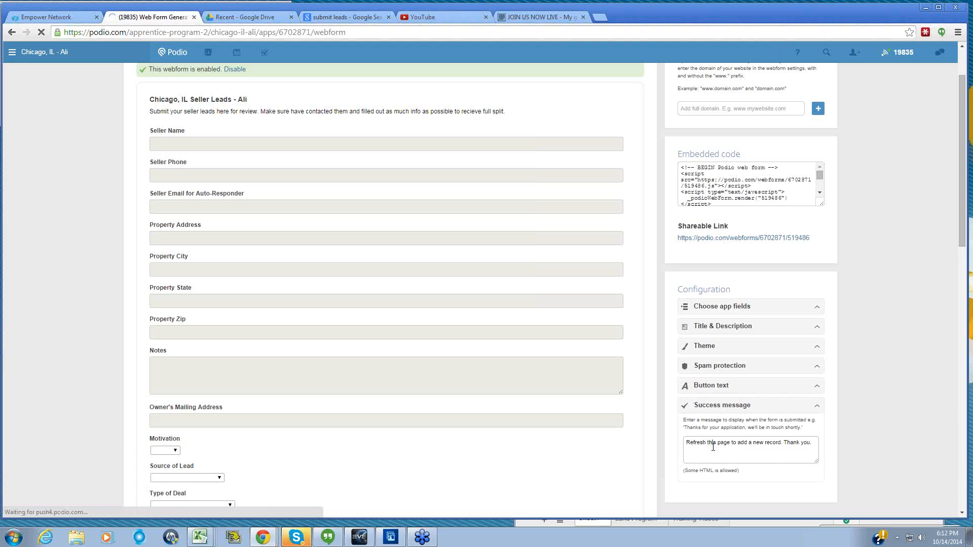
{"action": "left_click_drag", "start_coordinate": [687, 443], "coordinate": [826, 446]}
{"action": "left_click", "coordinate": [758, 445]}
{"action": "triple_click", "coordinate": [752, 445]}
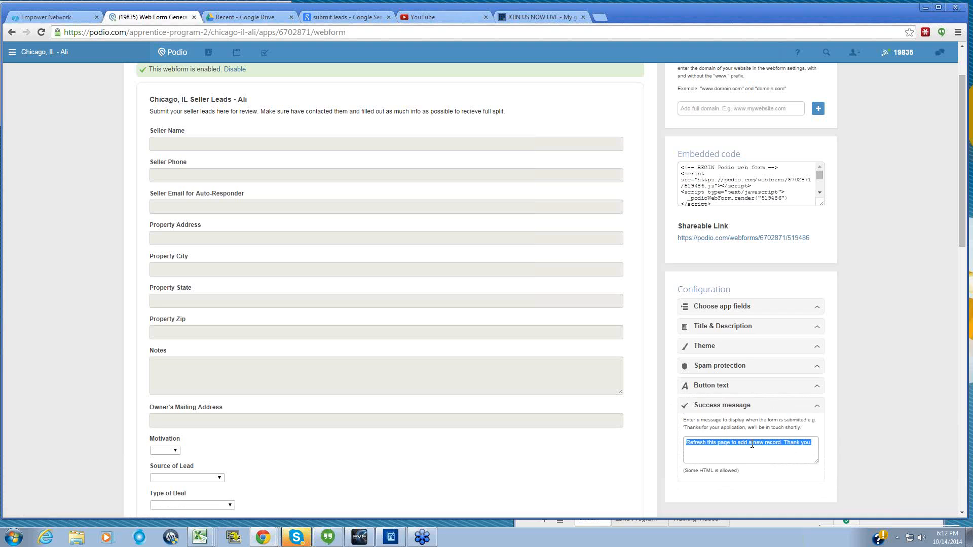
{"action": "left_click", "coordinate": [752, 444]}
{"action": "type", "text": "ou"}
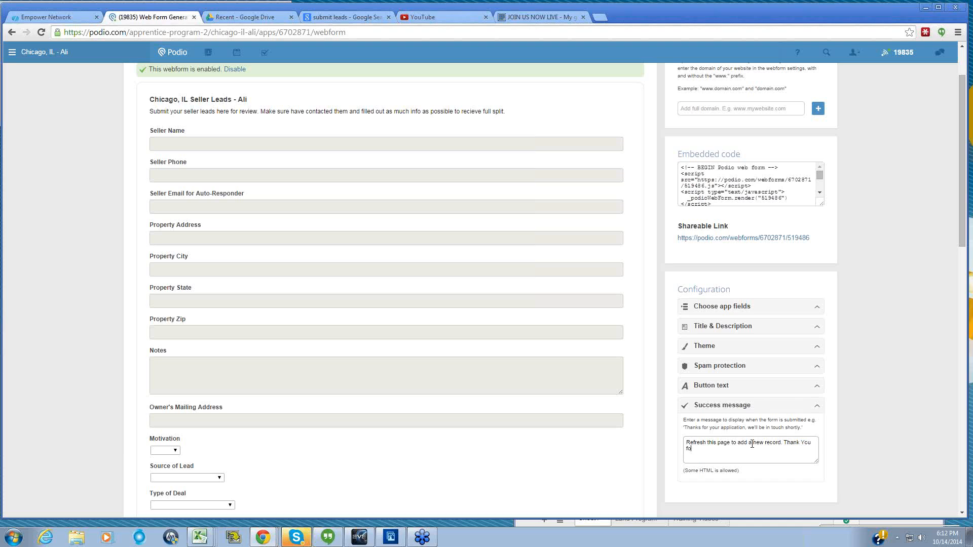
{"action": "type", "text": " !. We will review the lead right away and keep you updated"}
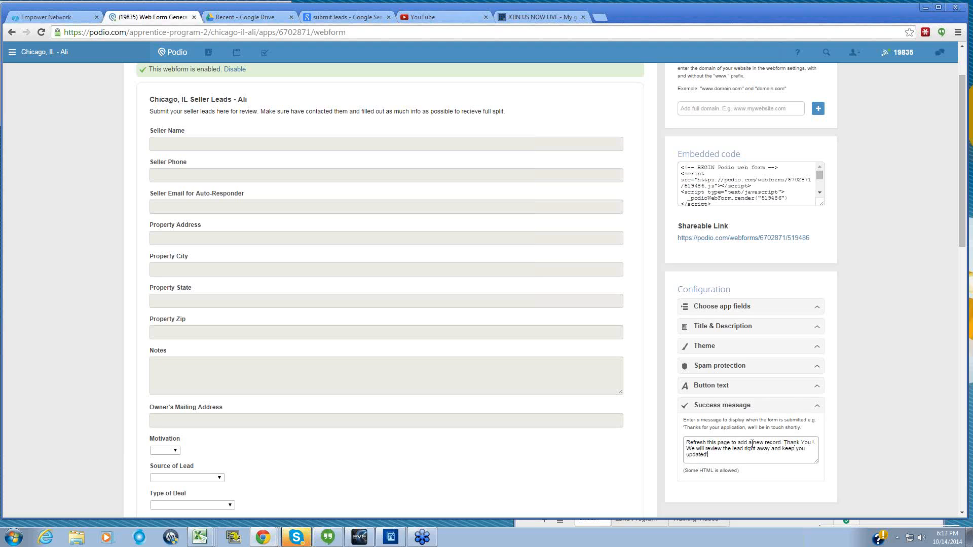
Continue the success message with "if we have a chance of monotizing it. Hop on the live sessions".
{"action": "type", "text": " if we have a chance of monotizing"}
{"action": "type", "text": "it. Hope"}
{"action": "key", "text": "BackSpace"}
{"action": "type", "text": "!"}
{"action": "type", "text": "n the live sessions"}
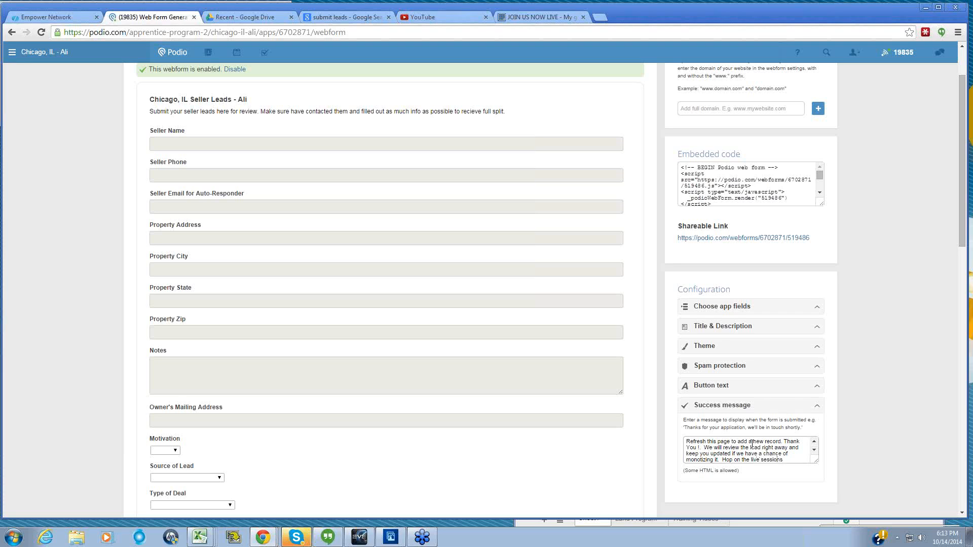
{"action": "type", "text": "u have an urge"}
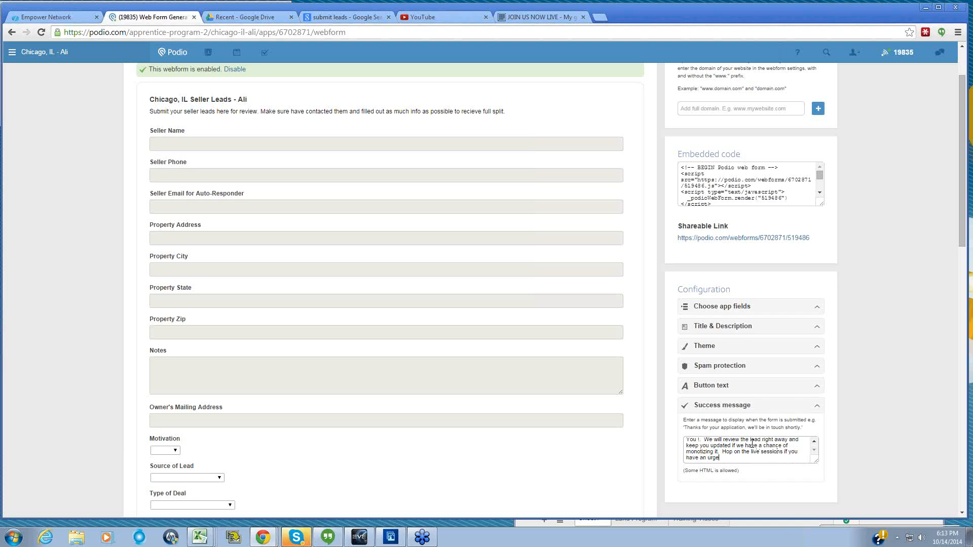
{"action": "key", "text": "BackSpace"}
{"action": "key", "text": "BackSpace"}
{"action": "key", "text": "BackSpace"}
{"action": "key", "text": "BackSpace"}
{"action": "key", "text": "BackSpace"}
{"action": "key", "text": "BackSpace"}
{"action": "key", "text": "BackSpace"}
{"action": "key", "text": "BackSpace"}
{"action": "key", "text": "BackSpace"}
{"action": "key", "text": "BackSpace"}
{"action": "key", "text": "BackSpace"}
{"action": "key", "text": "BackSpace"}
{"action": "key", "text": "BackSpace"}
{"action": "key", "text": "BackSpace"}
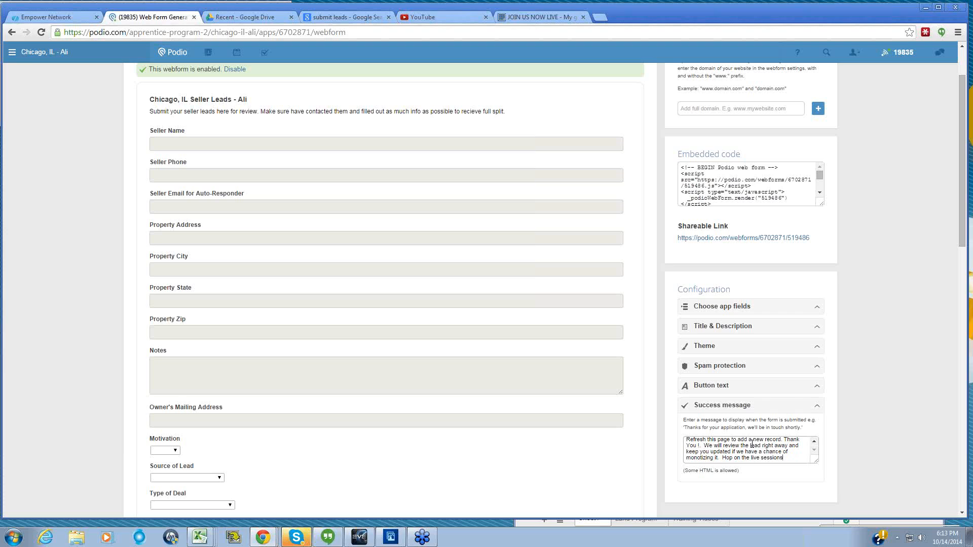
Finish the success message's last sentence with "for feedback".
{"action": "type", "text": "dback!"}
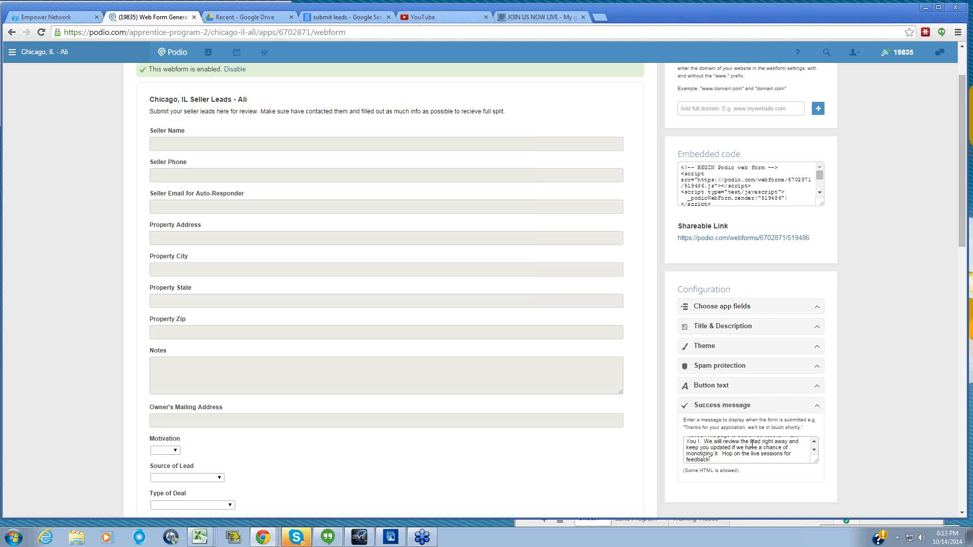
{"action": "scroll", "coordinate": [682, 401], "scroll_direction": "down", "scroll_amount": 3}
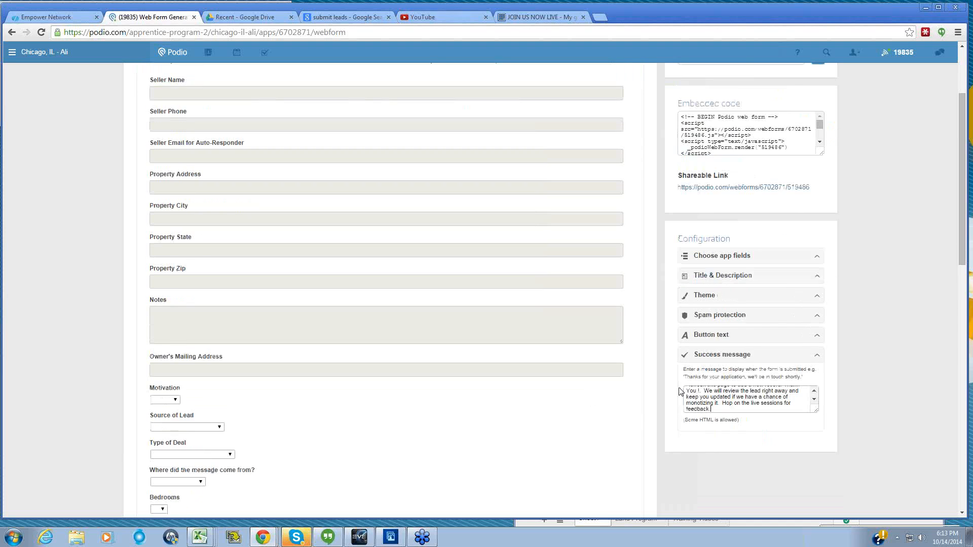
Review the web form's title and description, theme, spam protection, button text and success message settings.
{"action": "scroll", "coordinate": [674, 334], "scroll_direction": "up", "scroll_amount": 4}
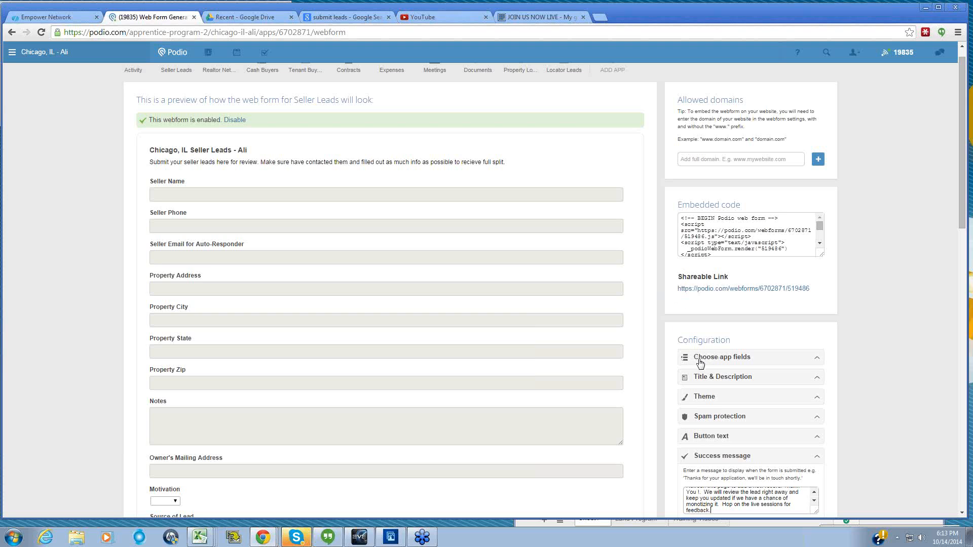
{"action": "scroll", "coordinate": [223, 268], "scroll_direction": "down", "scroll_amount": 3}
{"action": "scroll", "coordinate": [218, 275], "scroll_direction": "down", "scroll_amount": 3}
{"action": "scroll", "coordinate": [348, 282], "scroll_direction": "up", "scroll_amount": 4}
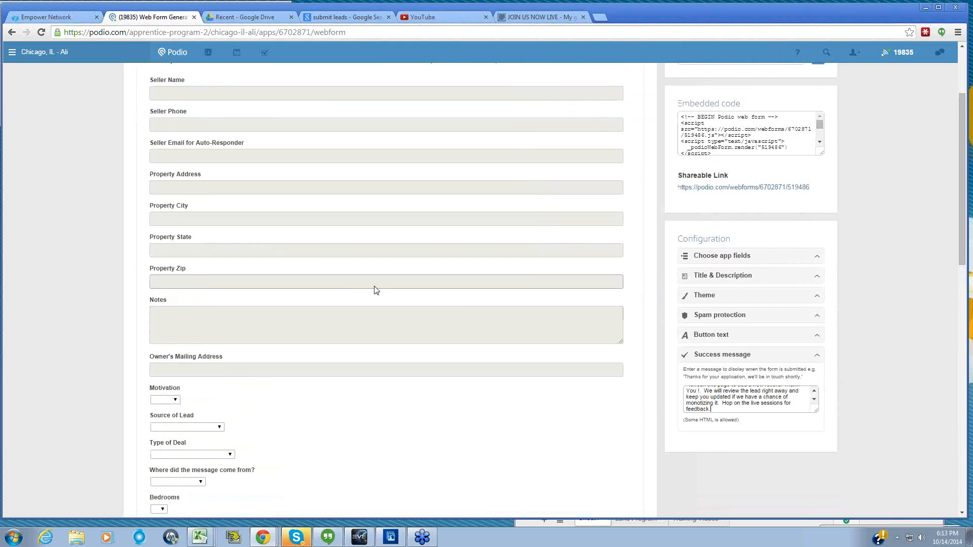
{"action": "left_click", "coordinate": [714, 277]}
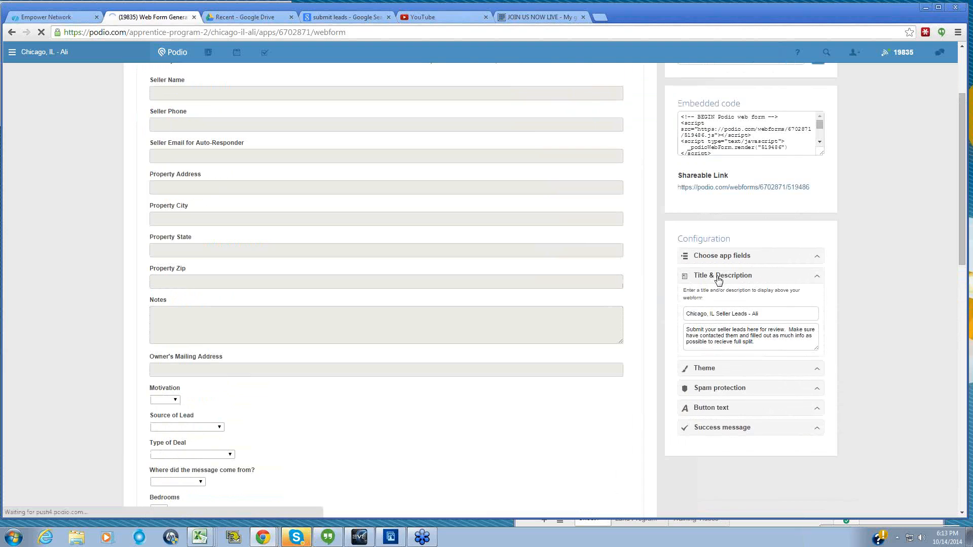
{"action": "left_click", "coordinate": [714, 277]}
{"action": "left_click", "coordinate": [703, 299]}
{"action": "left_click", "coordinate": [705, 300]}
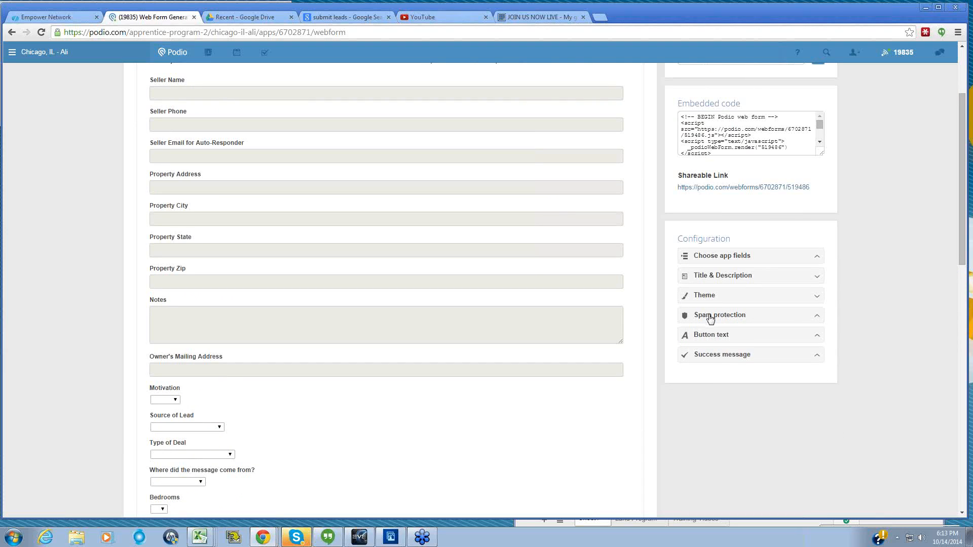
{"action": "left_click", "coordinate": [710, 317]}
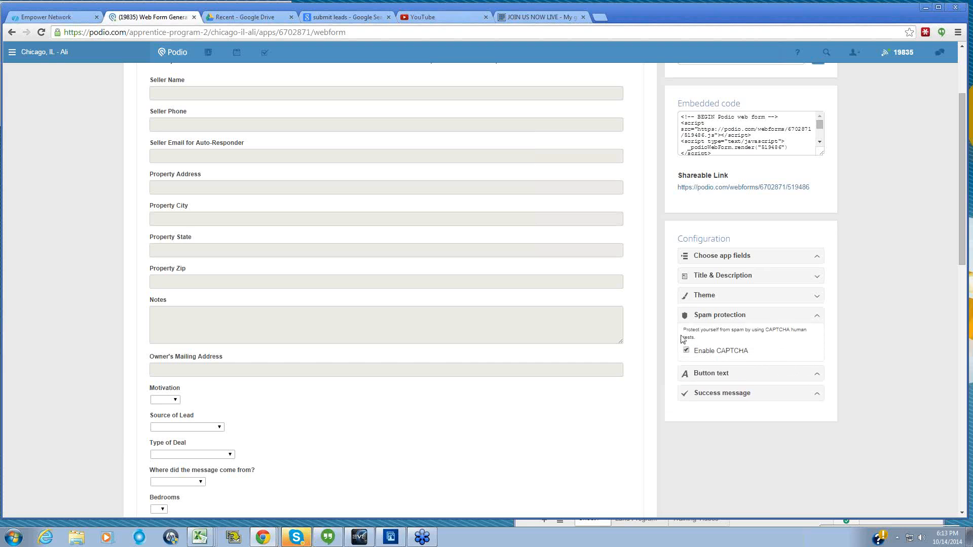
{"action": "left_click", "coordinate": [705, 318]}
{"action": "left_click", "coordinate": [711, 340]}
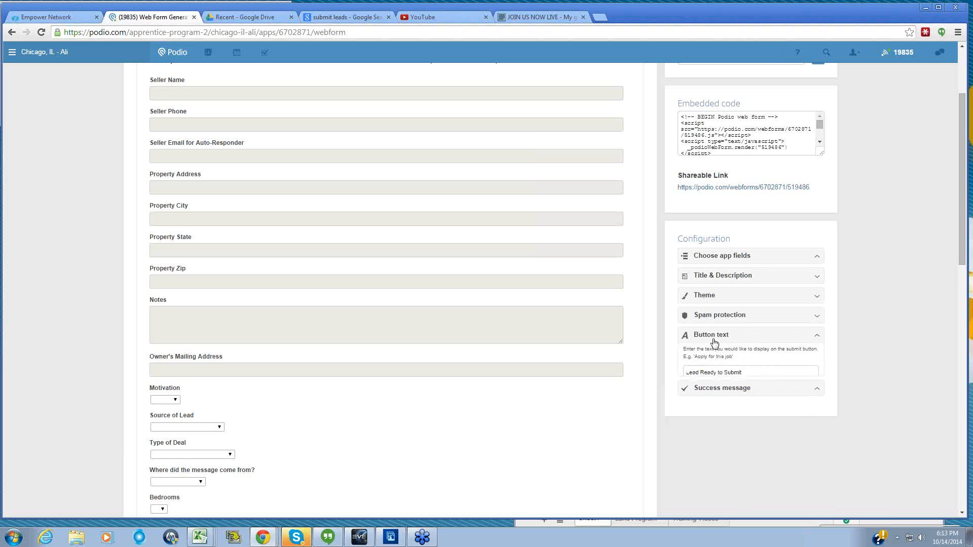
{"action": "left_click", "coordinate": [717, 397]}
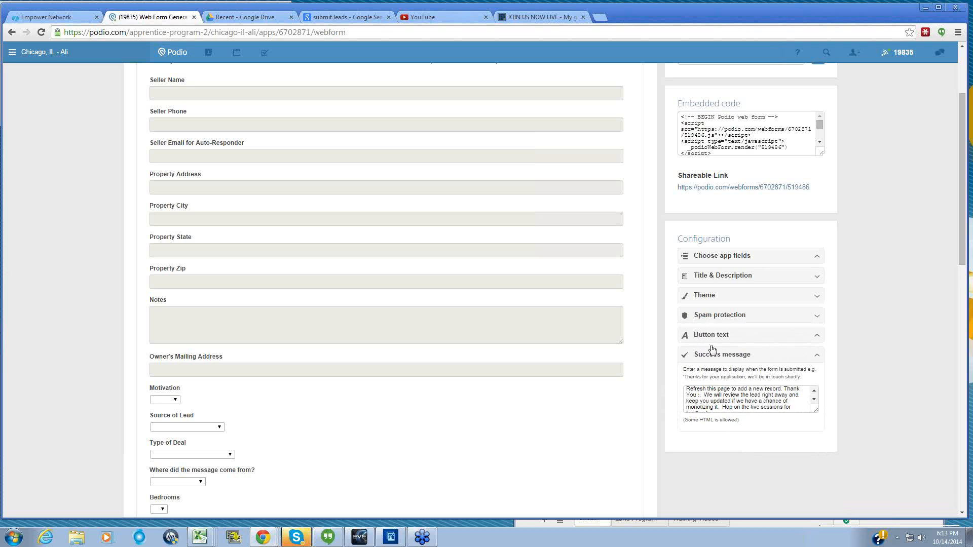
{"action": "left_click", "coordinate": [715, 365]}
Examine the web form preview from its heading down to the CAPTCHA and select the form's shareable link.
{"action": "scroll", "coordinate": [652, 345], "scroll_direction": "up", "scroll_amount": 1}
{"action": "scroll", "coordinate": [651, 345], "scroll_direction": "up", "scroll_amount": 2}
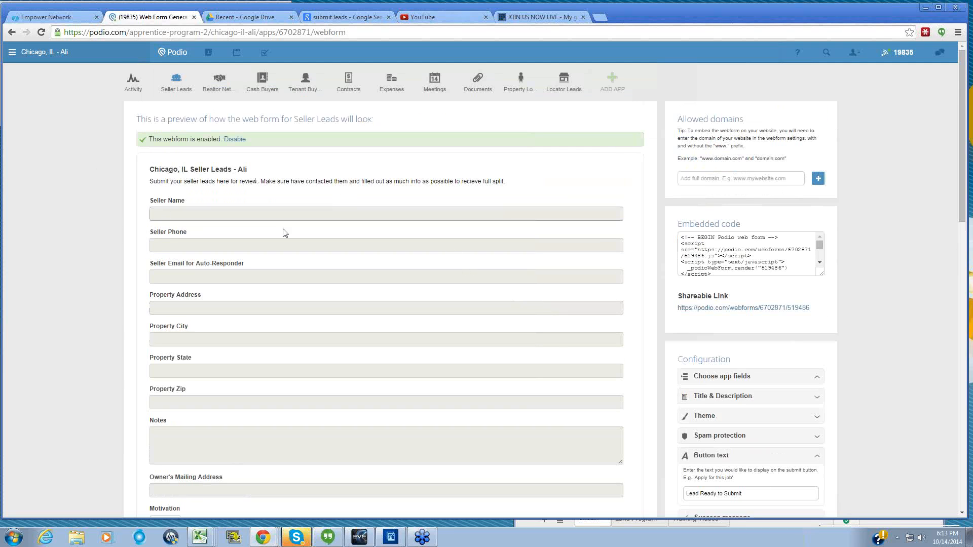
{"action": "scroll", "coordinate": [574, 374], "scroll_direction": "down", "scroll_amount": 4}
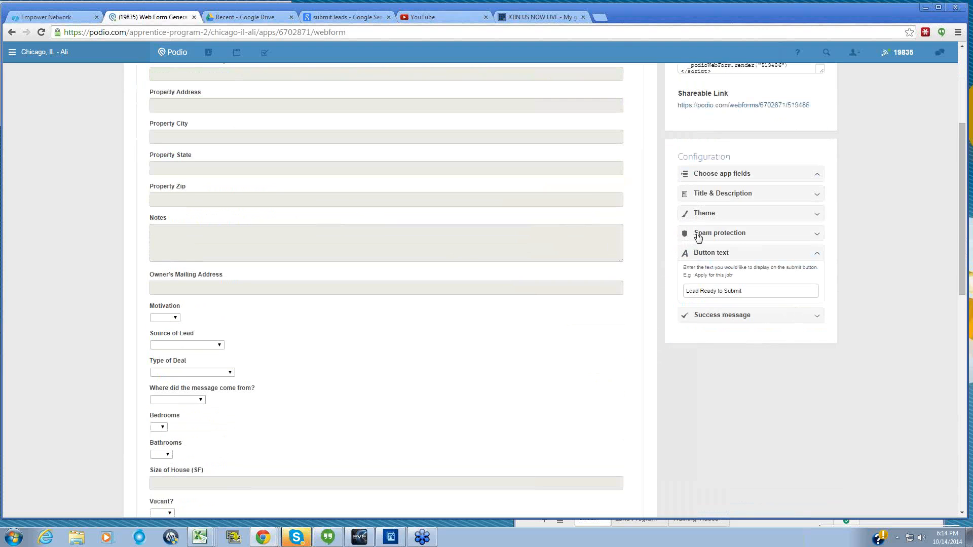
{"action": "scroll", "coordinate": [472, 327], "scroll_direction": "down", "scroll_amount": 6}
{"action": "scroll", "coordinate": [509, 330], "scroll_direction": "down", "scroll_amount": 3}
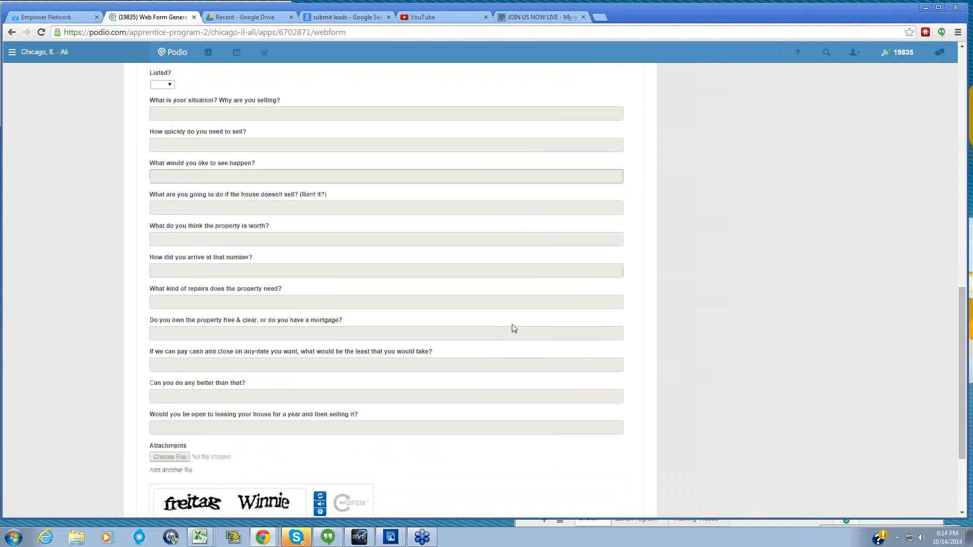
{"action": "scroll", "coordinate": [634, 328], "scroll_direction": "up", "scroll_amount": 7}
{"action": "scroll", "coordinate": [635, 326], "scroll_direction": "down", "scroll_amount": 7}
{"action": "scroll", "coordinate": [680, 346], "scroll_direction": "up", "scroll_amount": 15}
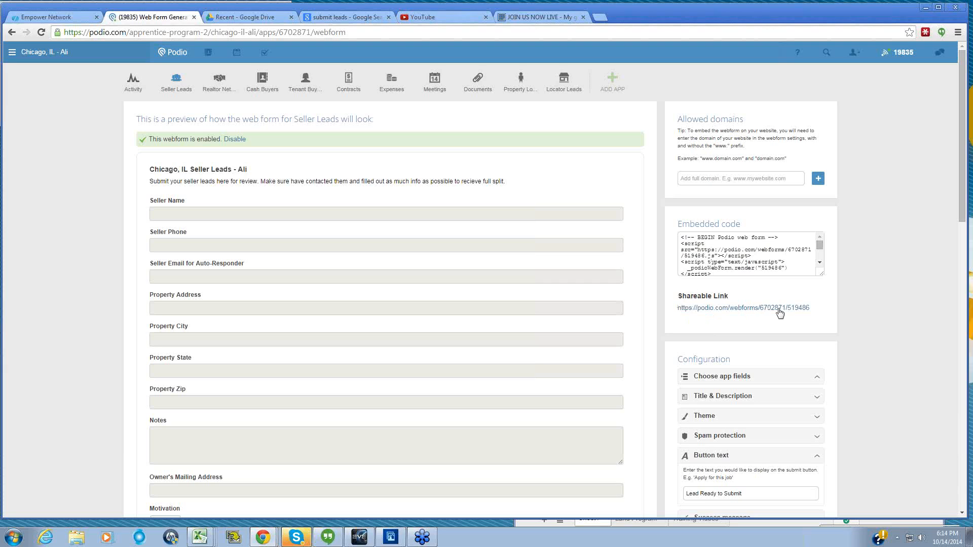
{"action": "left_click_drag", "start_coordinate": [825, 310], "coordinate": [671, 314]}
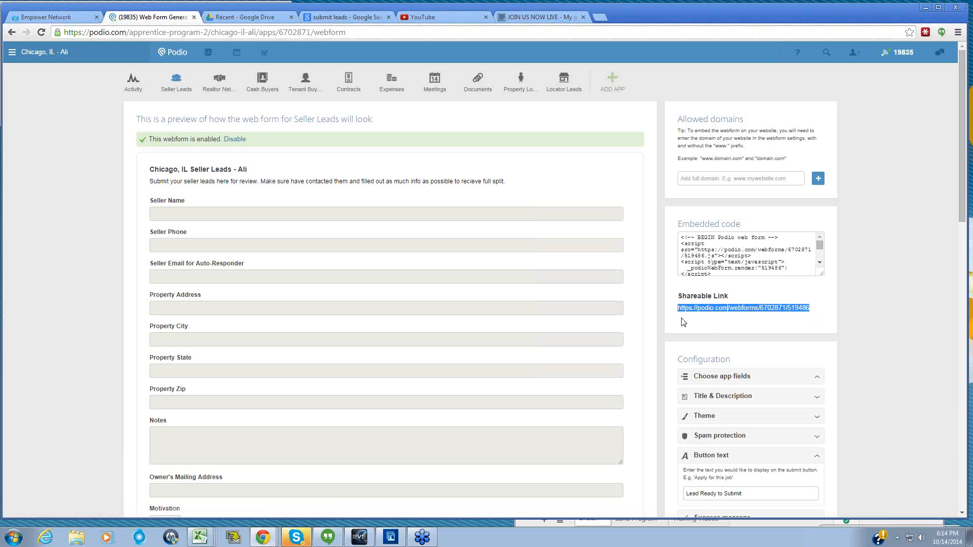
Switch to Google Drive and search for "lead tracker -".
{"action": "left_click", "coordinate": [247, 18]}
{"action": "left_click", "coordinate": [244, 58]}
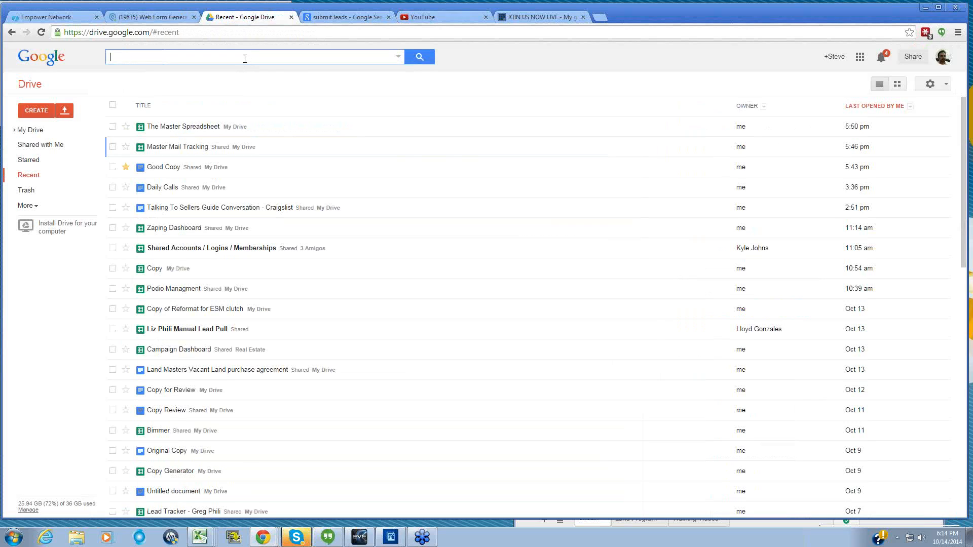
{"action": "type", "text": "lead"}
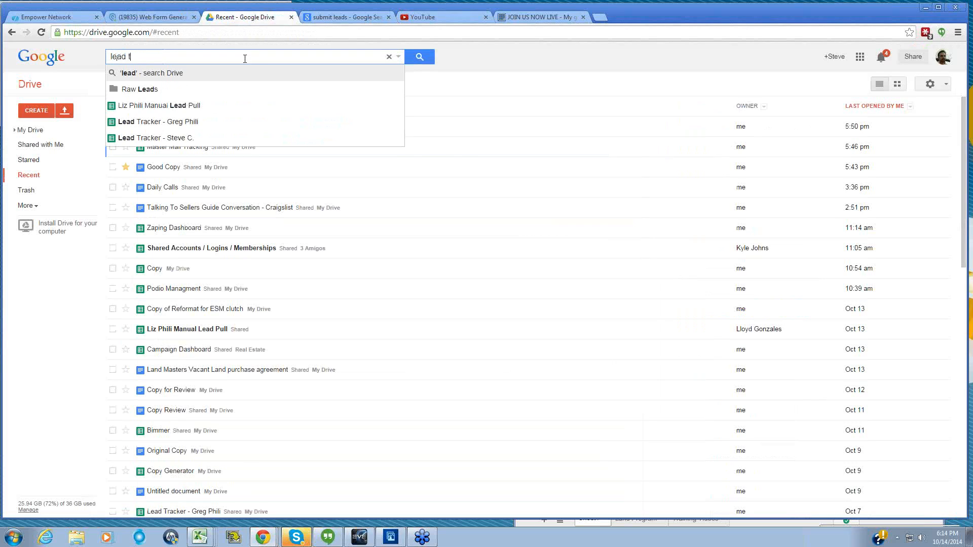
{"action": "type", "text": " tracker te"}
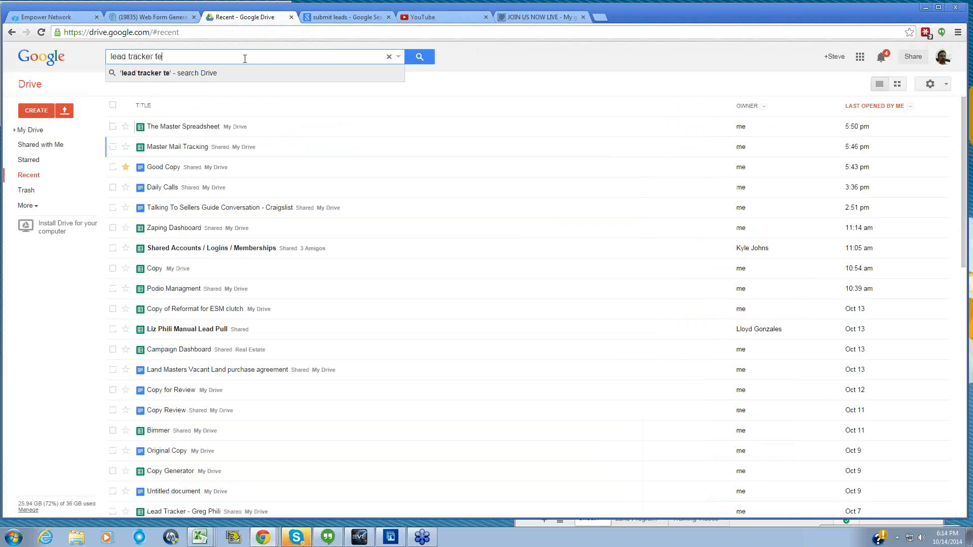
{"action": "key", "text": "BackSpace"}
{"action": "key", "text": "BackSpace"}
{"action": "type", "text": "- temp"}
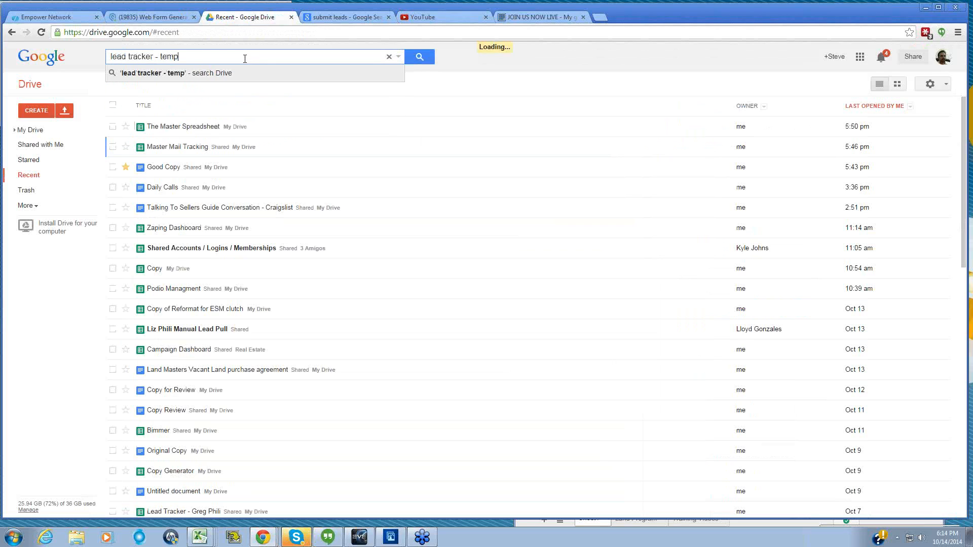
{"action": "key", "text": "BackSpace"}
{"action": "key", "text": "BackSpace"}
{"action": "key", "text": "BackSpace"}
{"action": "key", "text": "BackSpace"}
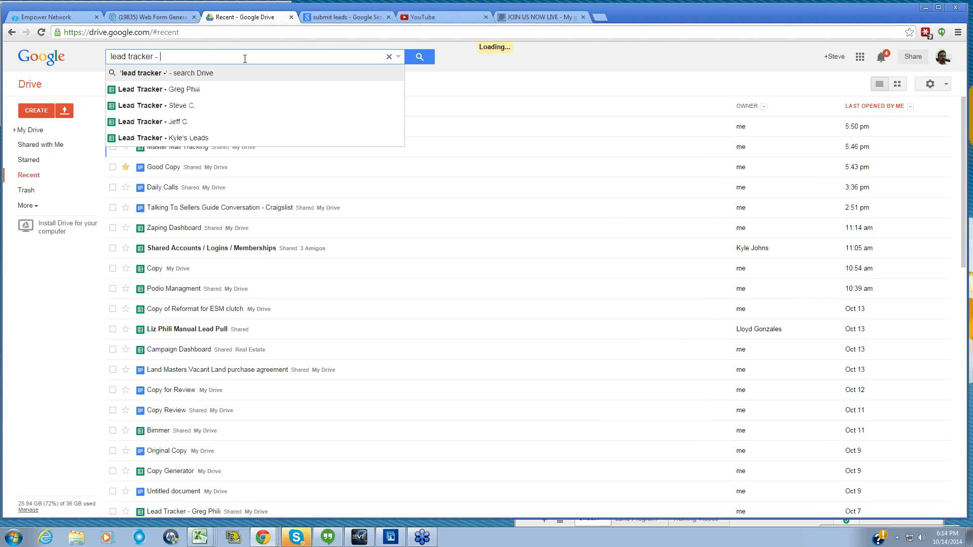
Open the second suggested Lead Tracker spreadsheet and select the web form link beside "Submit CA Leads Here".
{"action": "key", "text": "Down"}
{"action": "key", "text": "Down"}
{"action": "key", "text": "Return"}
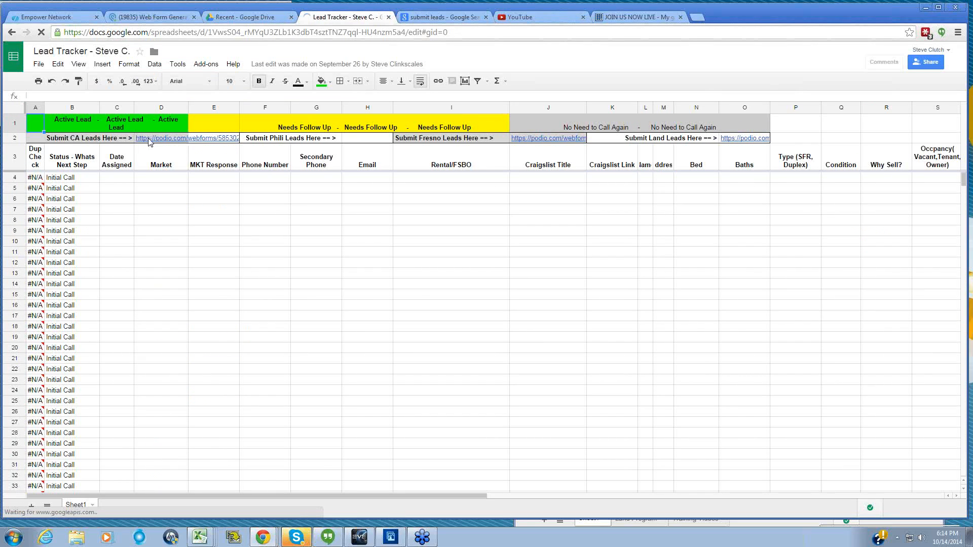
{"action": "left_click", "coordinate": [151, 141]}
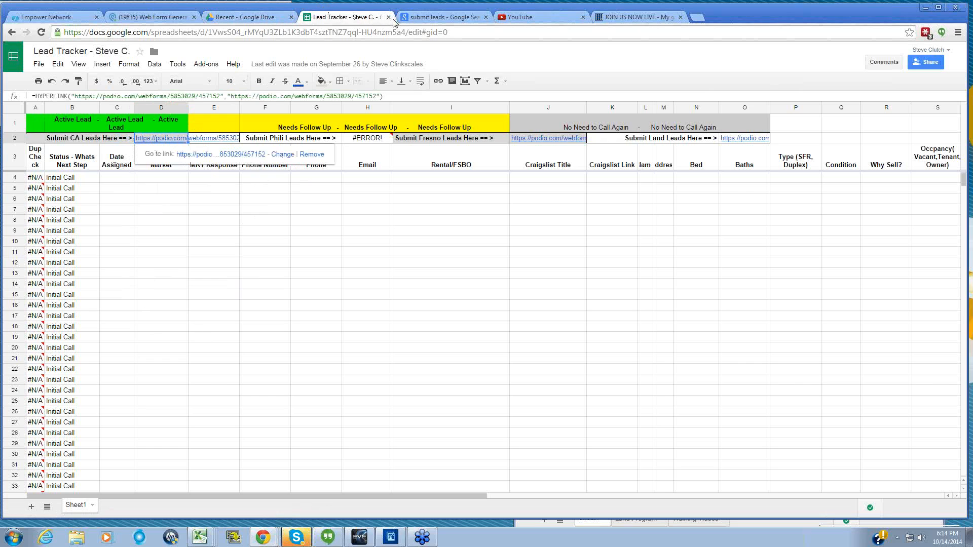
Close the Lead Tracker spreadsheet, Google Drive and the "submit leads" image search.
{"action": "left_click", "coordinate": [389, 17]}
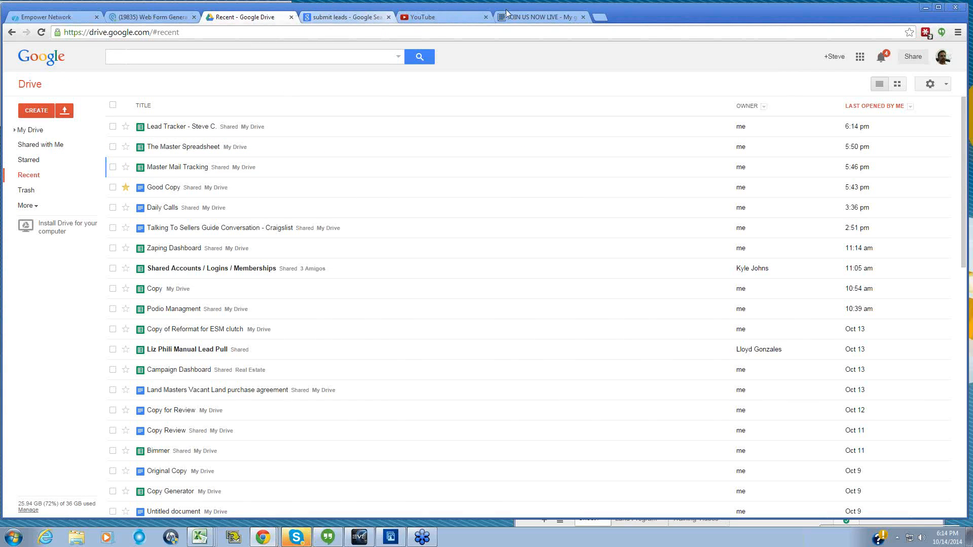
{"action": "left_click", "coordinate": [291, 17]}
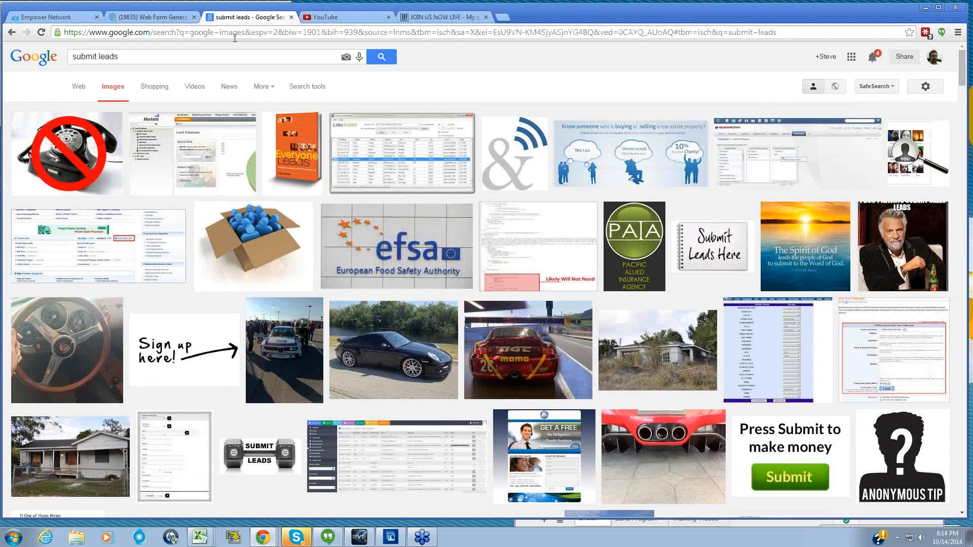
{"action": "left_click", "coordinate": [291, 17]}
Glance at the JOIN US NOW LIVE page and select the whole embedded code on the Podio web form page.
{"action": "left_click", "coordinate": [325, 18]}
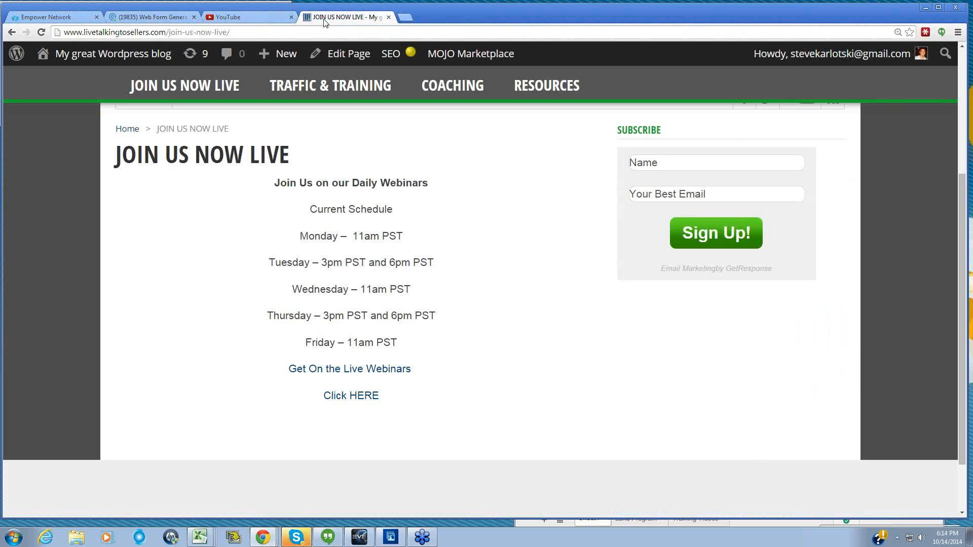
{"action": "left_click", "coordinate": [152, 19]}
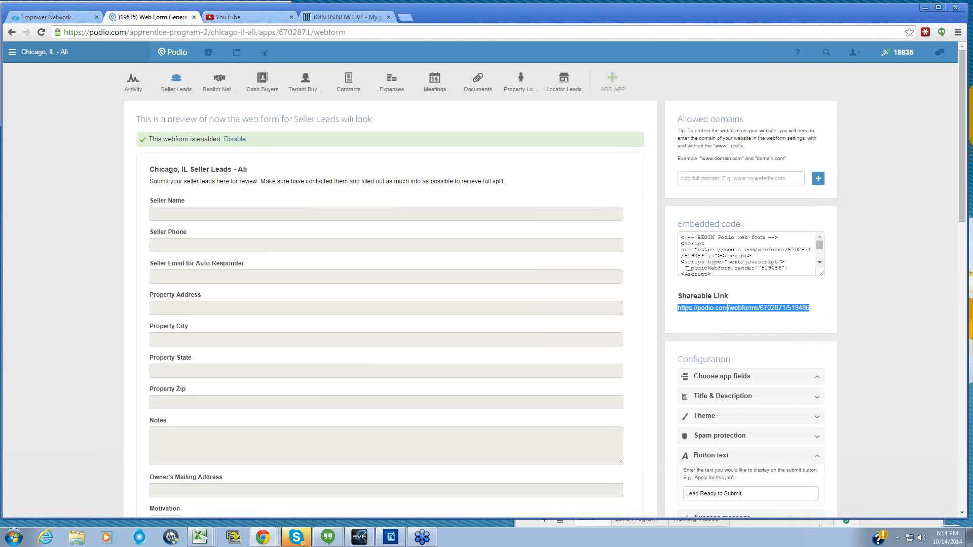
{"action": "triple_click", "coordinate": [715, 249]}
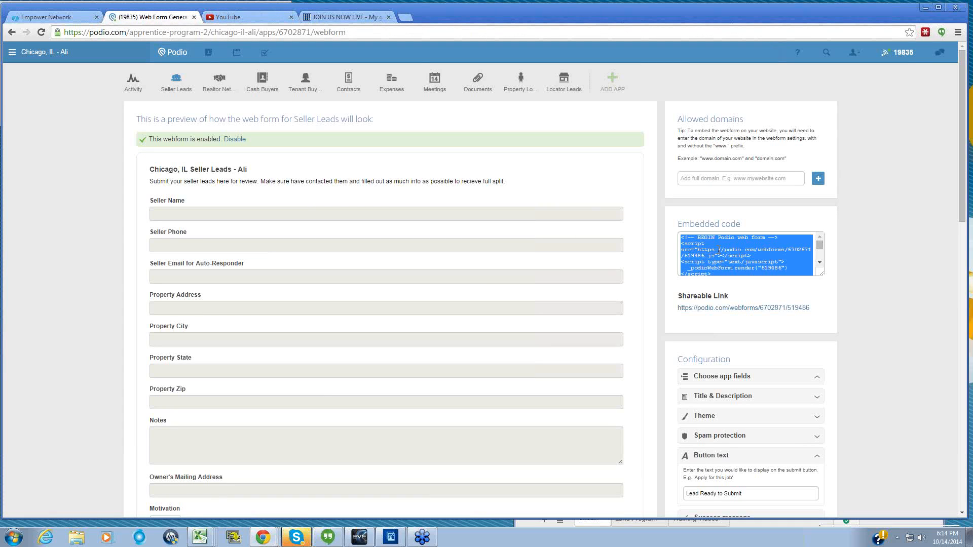
View the JOIN US NOW LIVE website, return to the Podio web form page and select the form's shareable link.
{"action": "left_click", "coordinate": [336, 17]}
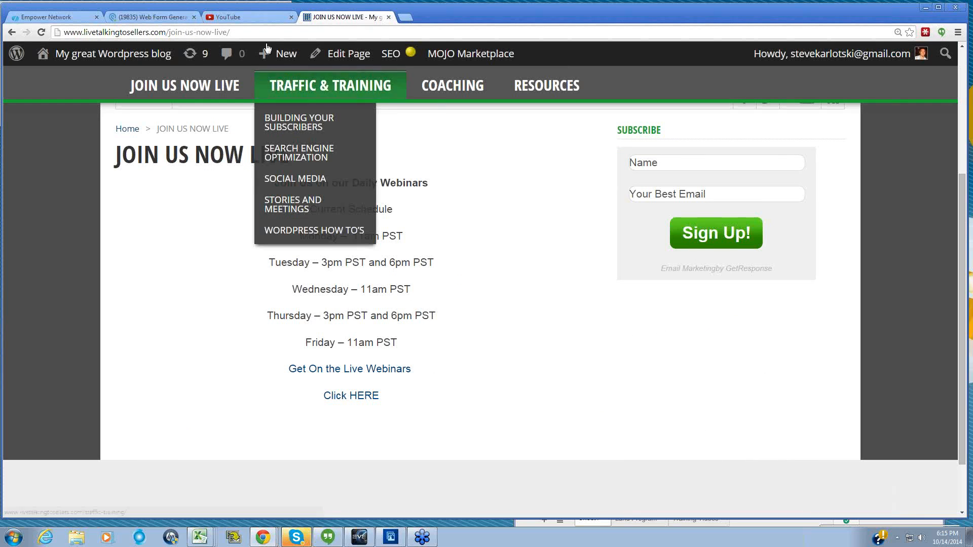
{"action": "left_click", "coordinate": [251, 16]}
{"action": "left_click", "coordinate": [152, 17]}
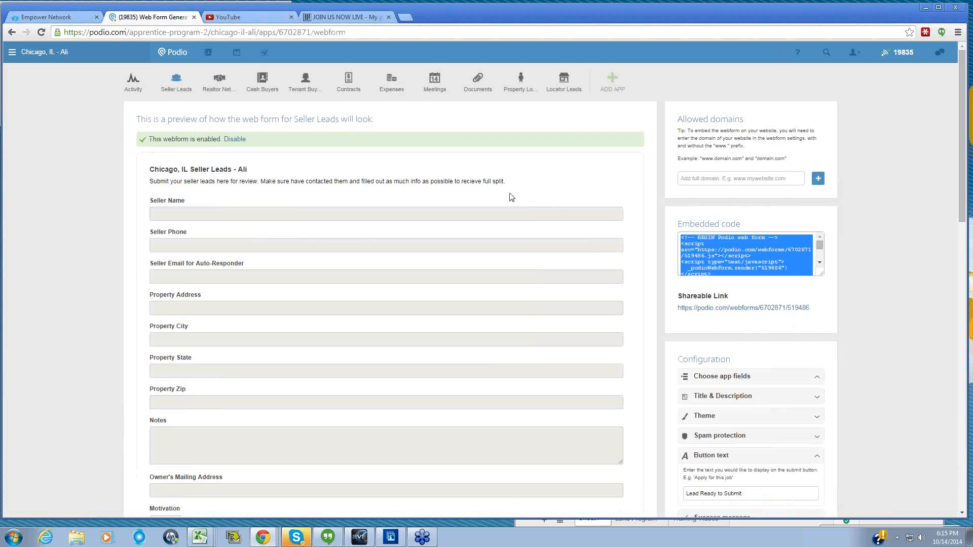
{"action": "key", "text": "ctrl+a"}
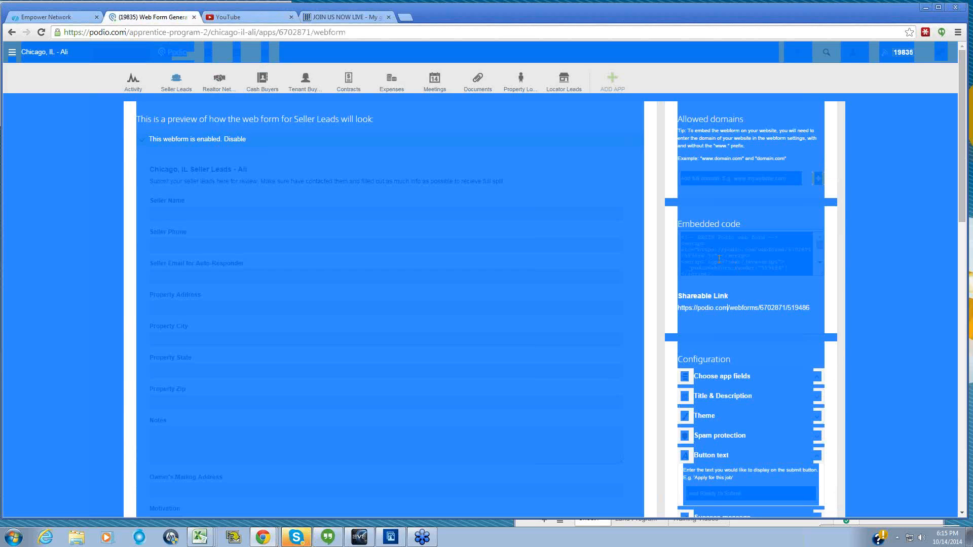
{"action": "left_click", "coordinate": [720, 259]}
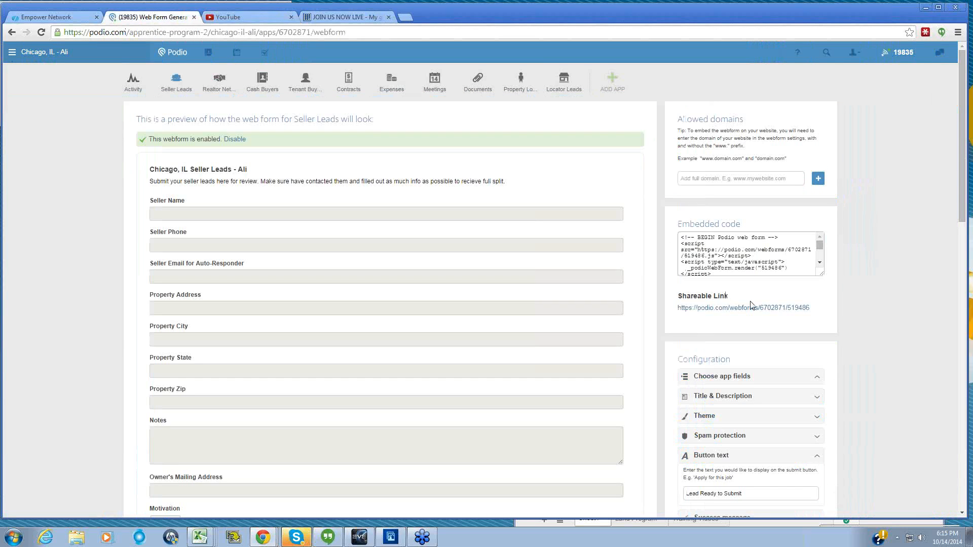
{"action": "left_click_drag", "start_coordinate": [811, 309], "coordinate": [675, 308]}
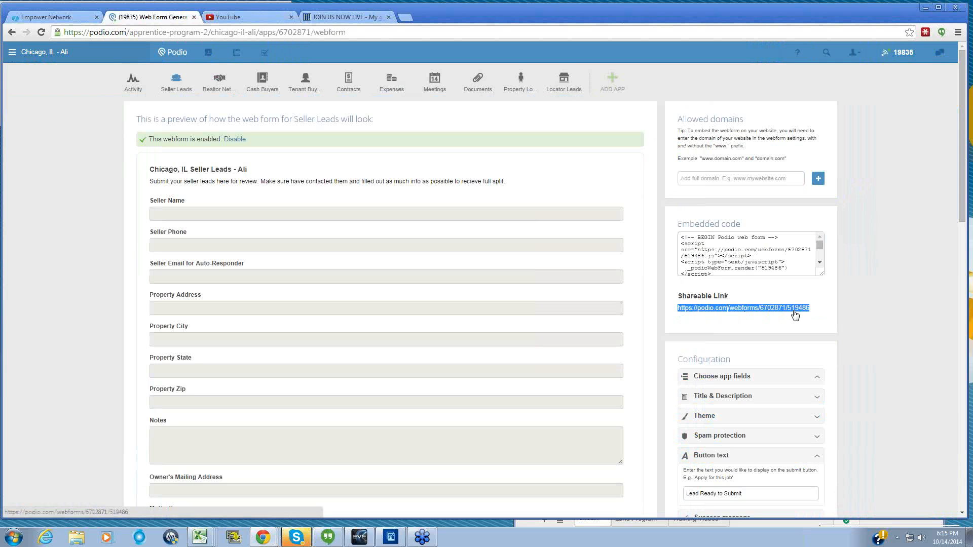
Switch to the Empower Network members page and open My Blog for the signed-in account.
{"action": "left_click", "coordinate": [344, 20]}
{"action": "left_click", "coordinate": [227, 20]}
{"action": "left_click", "coordinate": [131, 20]}
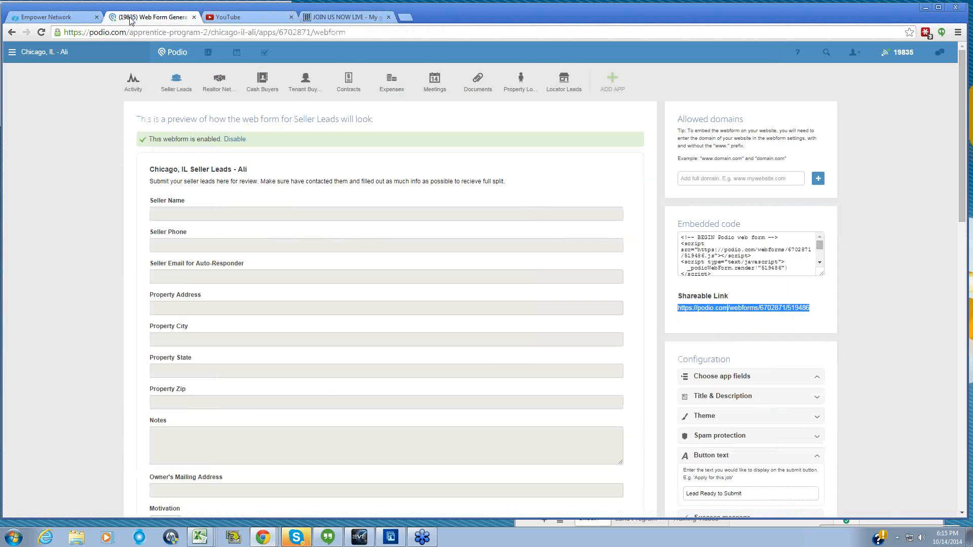
{"action": "left_click", "coordinate": [74, 16]}
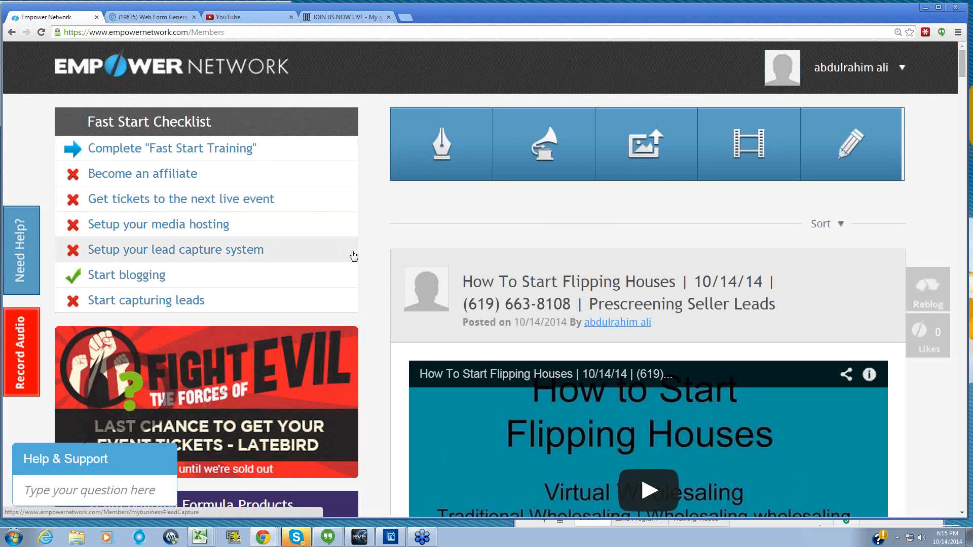
{"action": "scroll", "coordinate": [365, 258], "scroll_direction": "down", "scroll_amount": 4}
{"action": "scroll", "coordinate": [375, 262], "scroll_direction": "up", "scroll_amount": 3}
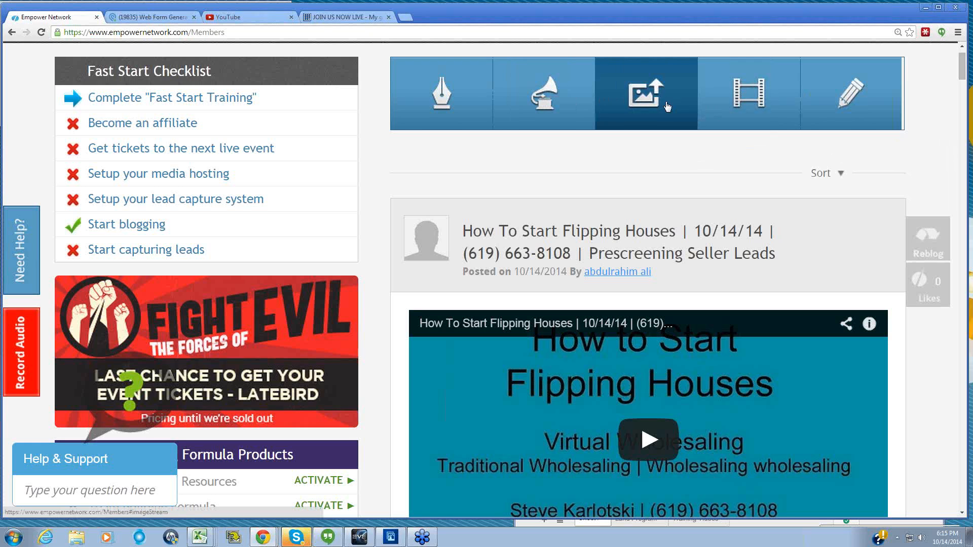
{"action": "scroll", "coordinate": [405, 157], "scroll_direction": "up", "scroll_amount": 1}
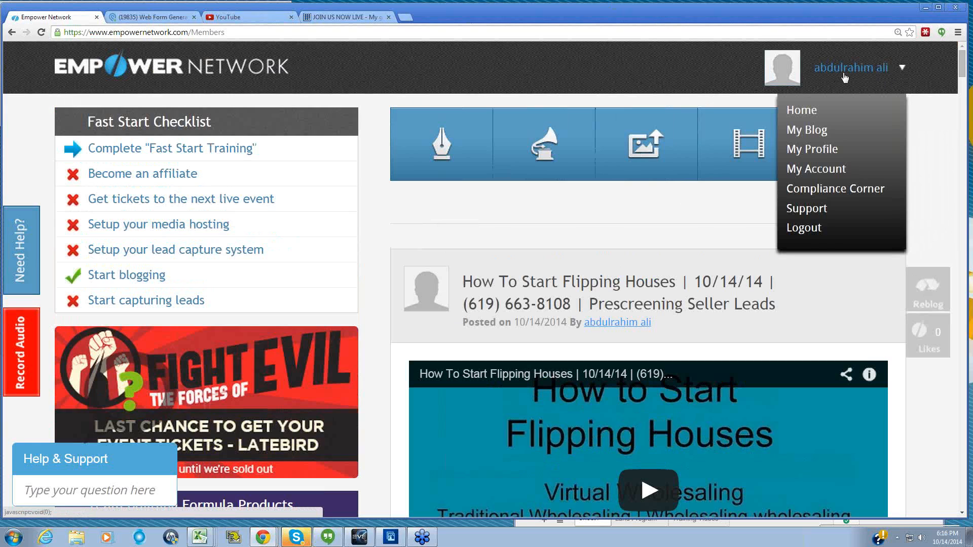
{"action": "mouse_move", "coordinate": [832, 75]}
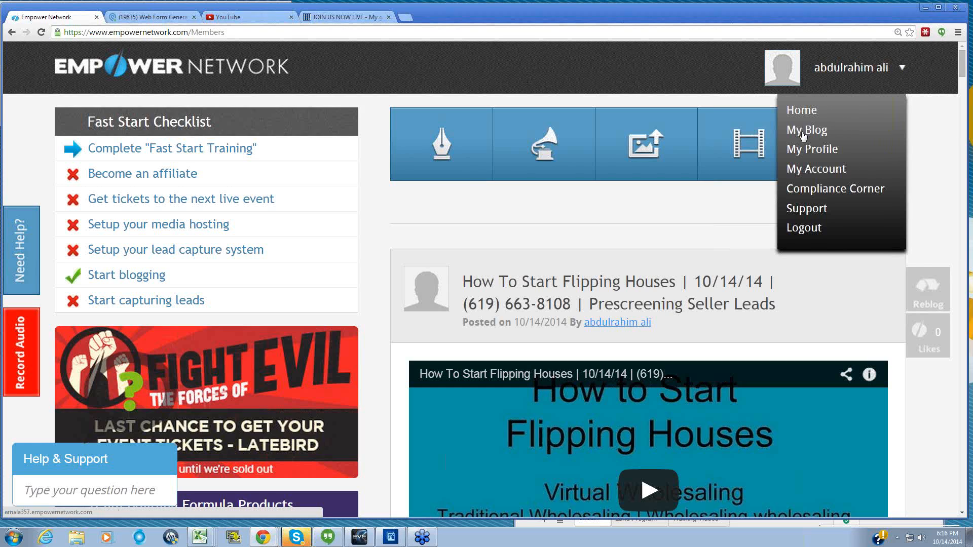
{"action": "left_click", "coordinate": [802, 132]}
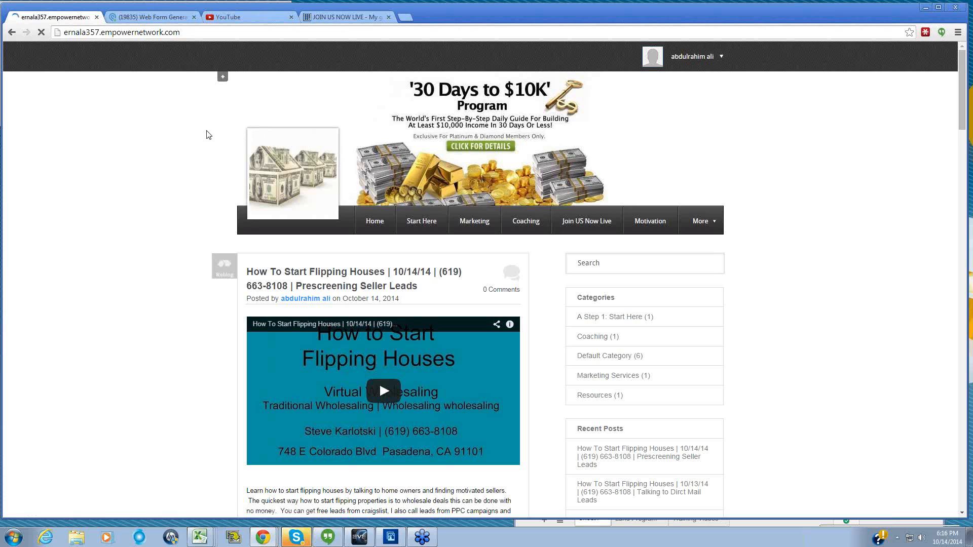
Look through the posts and sidebar on the blog's home page.
{"action": "scroll", "coordinate": [200, 144], "scroll_direction": "down", "scroll_amount": 2}
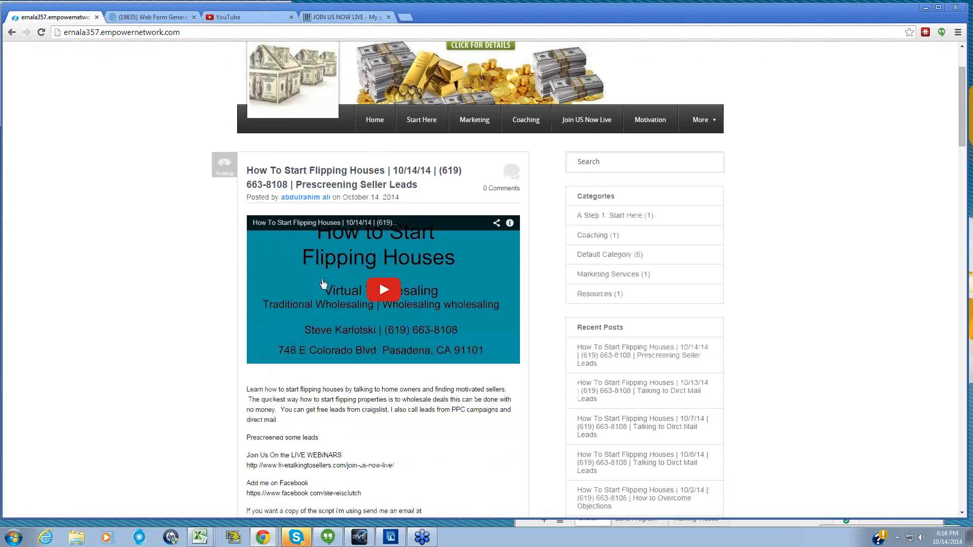
{"action": "scroll", "coordinate": [192, 322], "scroll_direction": "down", "scroll_amount": 2}
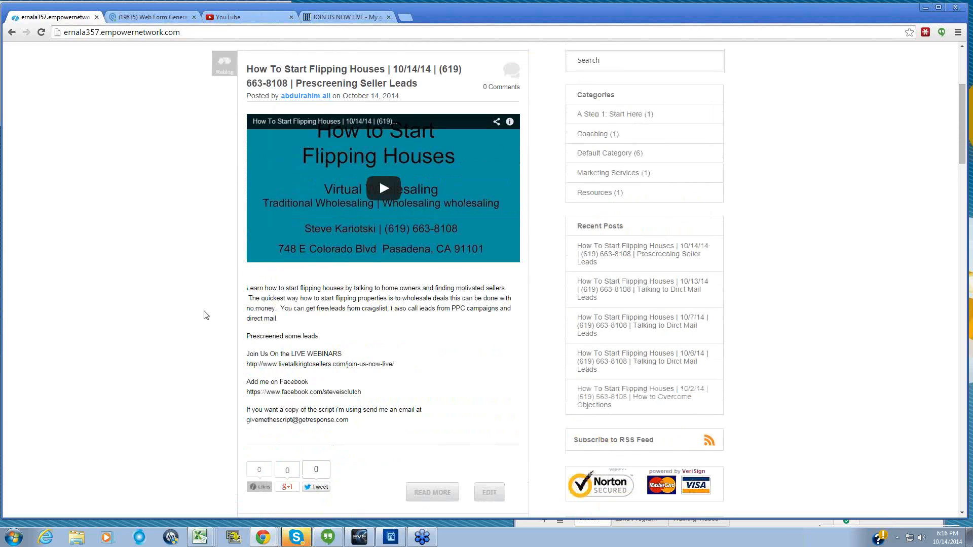
{"action": "scroll", "coordinate": [206, 316], "scroll_direction": "up", "scroll_amount": 3}
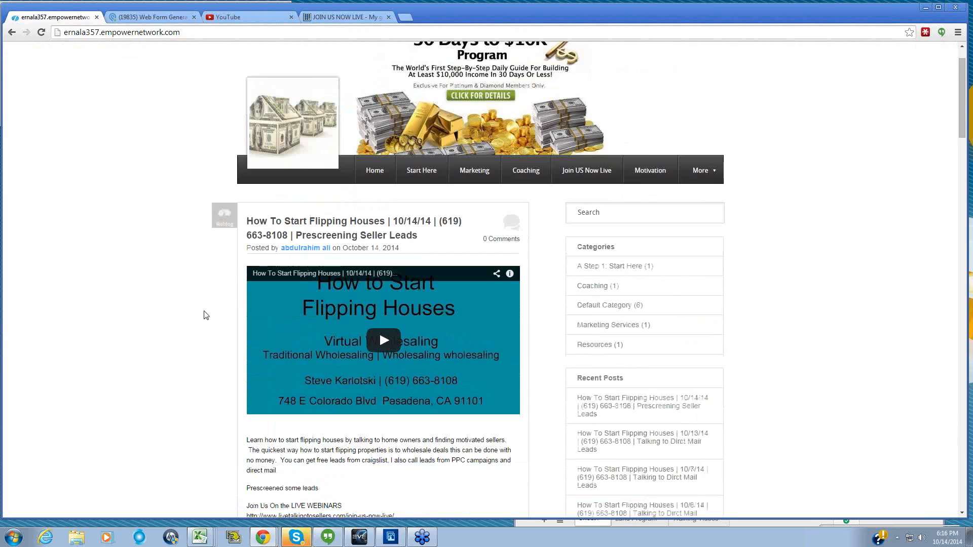
{"action": "scroll", "coordinate": [206, 316], "scroll_direction": "down", "scroll_amount": 10}
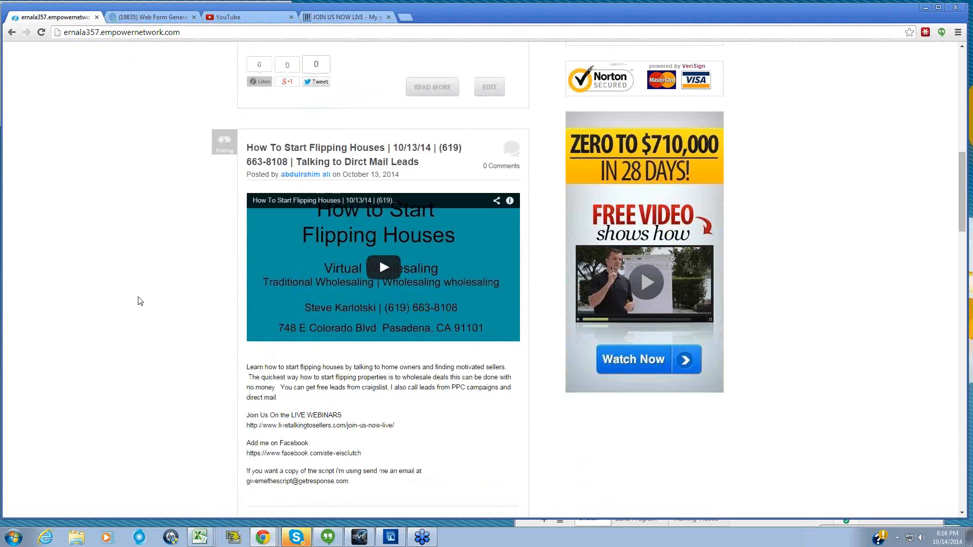
{"action": "scroll", "coordinate": [140, 301], "scroll_direction": "down", "scroll_amount": 18}
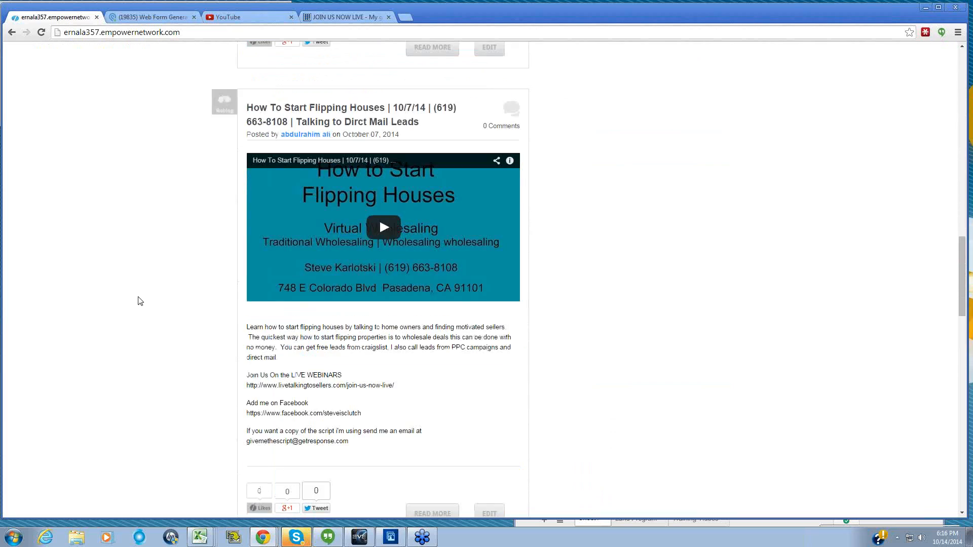
{"action": "scroll", "coordinate": [140, 301], "scroll_direction": "up", "scroll_amount": 18}
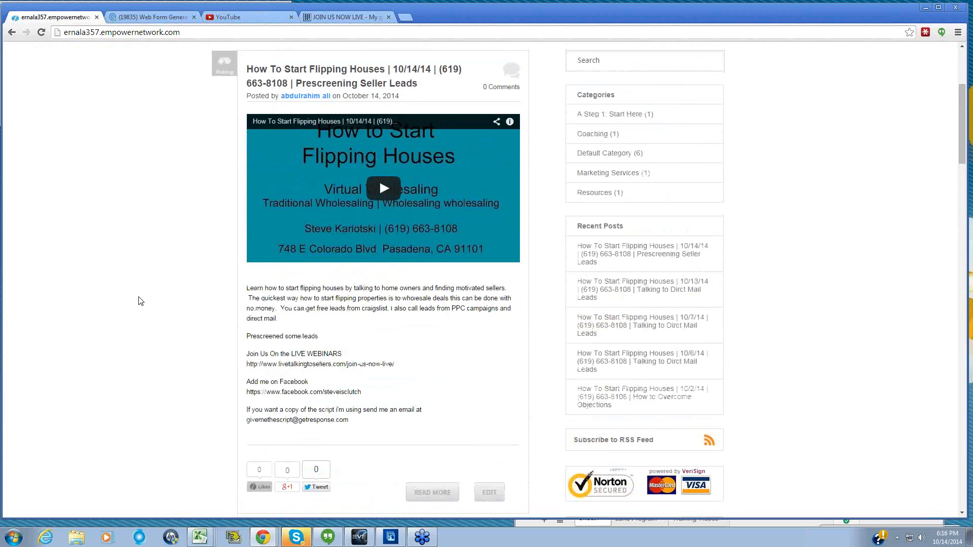
{"action": "scroll", "coordinate": [141, 301], "scroll_direction": "up", "scroll_amount": 4}
{"action": "scroll", "coordinate": [169, 250], "scroll_direction": "down", "scroll_amount": 1}
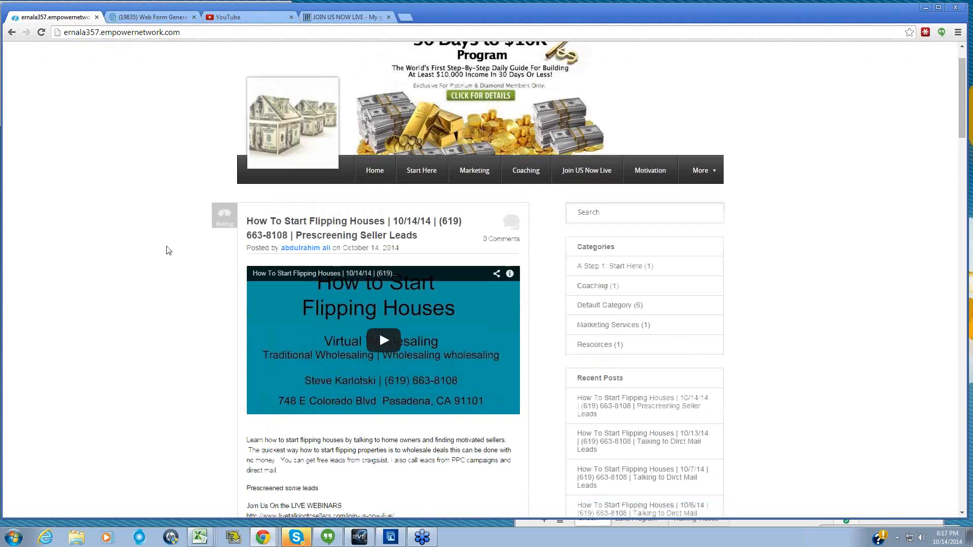
{"action": "scroll", "coordinate": [175, 252], "scroll_direction": "down", "scroll_amount": 9}
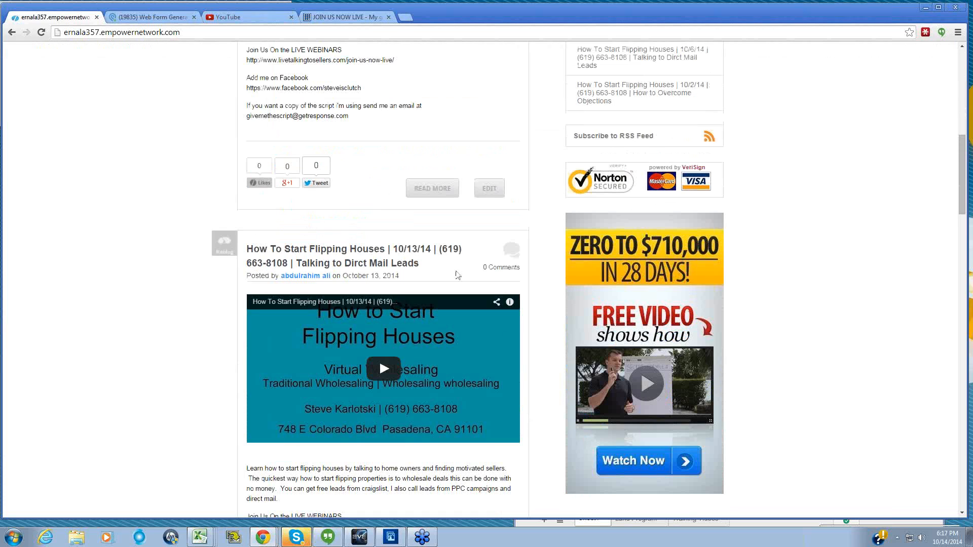
{"action": "scroll", "coordinate": [152, 264], "scroll_direction": "up", "scroll_amount": 9}
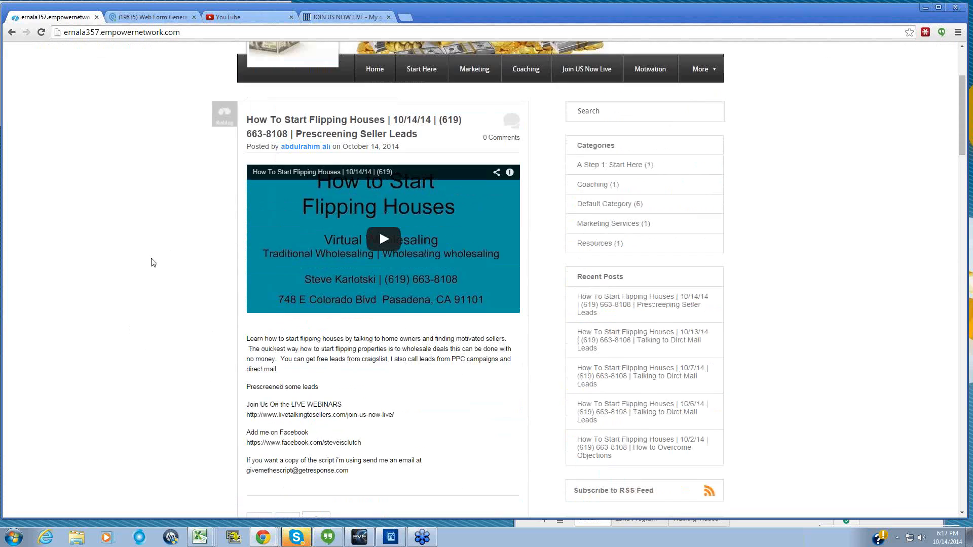
{"action": "scroll", "coordinate": [153, 262], "scroll_direction": "up", "scroll_amount": 3}
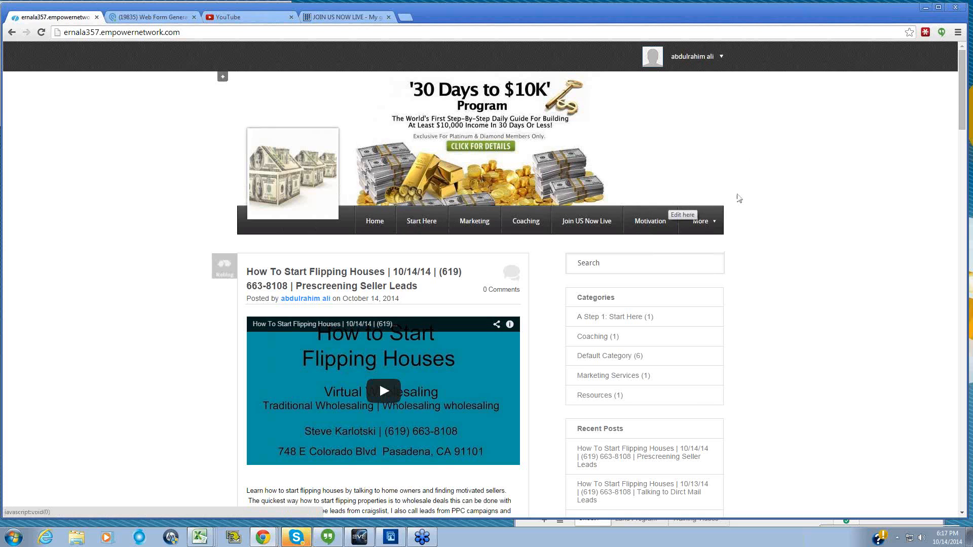
Look over the blog's advertising banners and open the image settings of the "ZERO TO $710,000" sidebar banner.
{"action": "scroll", "coordinate": [739, 198], "scroll_direction": "down", "scroll_amount": 10}
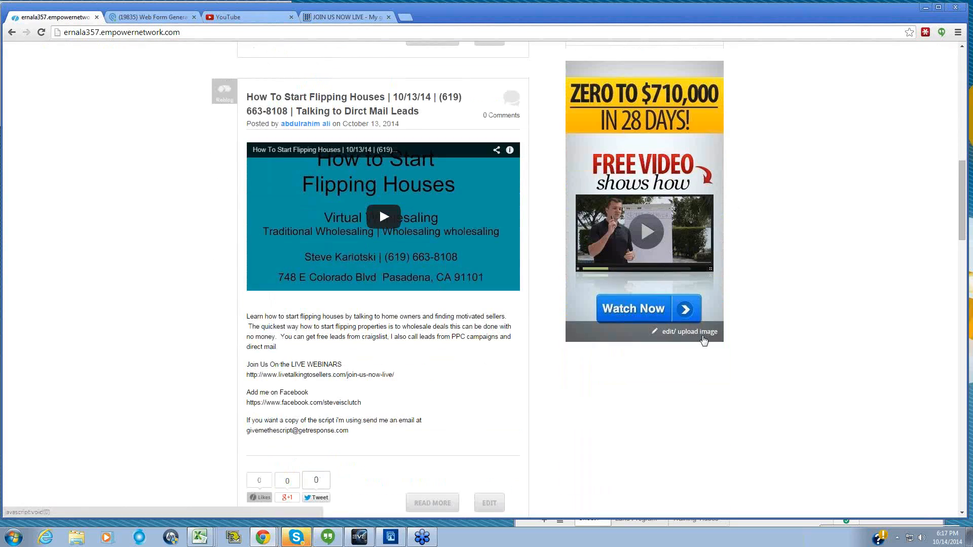
{"action": "scroll", "coordinate": [695, 335], "scroll_direction": "down", "scroll_amount": 8}
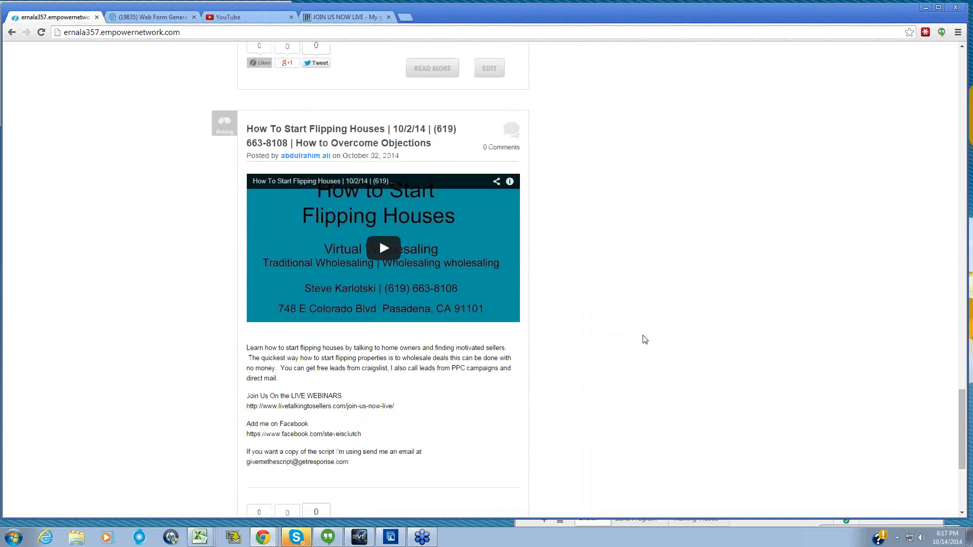
{"action": "scroll", "coordinate": [645, 339], "scroll_direction": "down", "scroll_amount": 4}
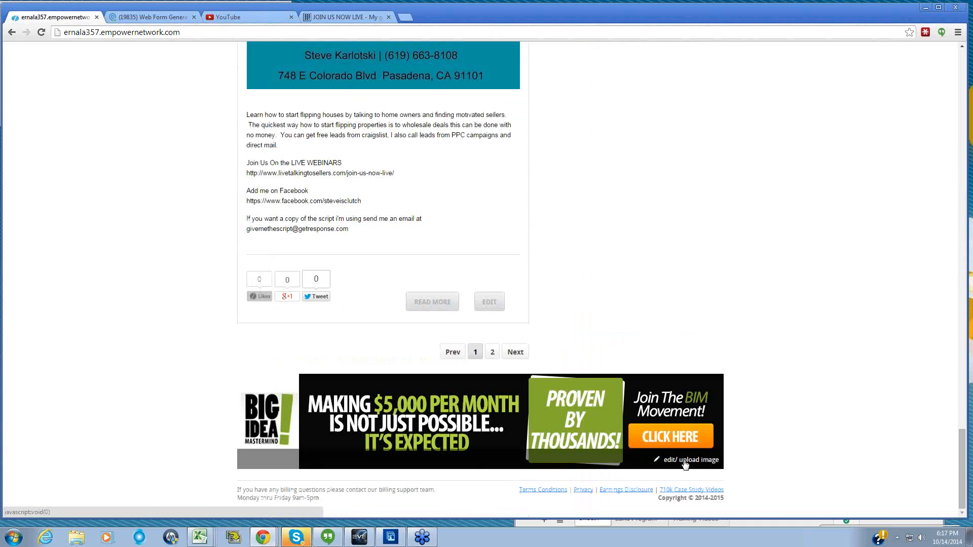
{"action": "scroll", "coordinate": [753, 448], "scroll_direction": "up", "scroll_amount": 1}
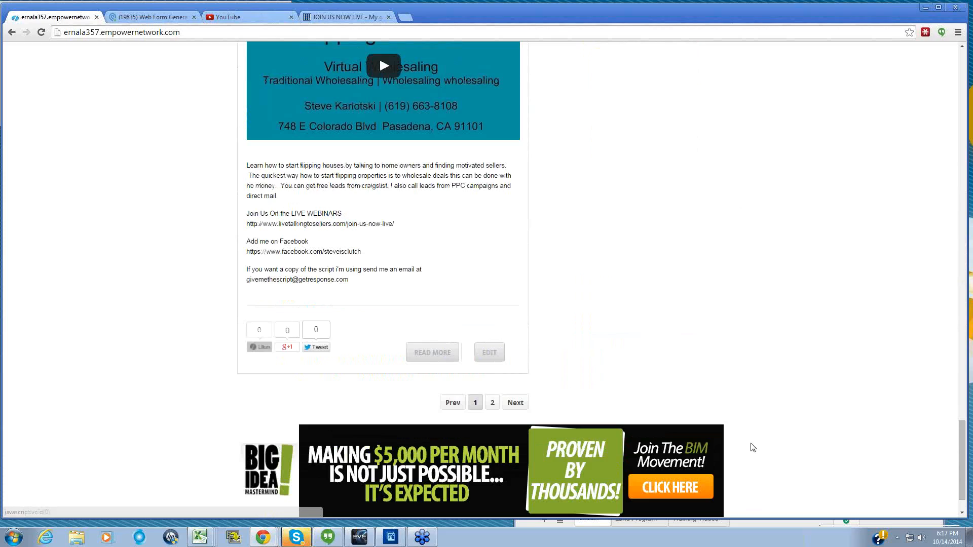
{"action": "scroll", "coordinate": [754, 448], "scroll_direction": "up", "scroll_amount": 20}
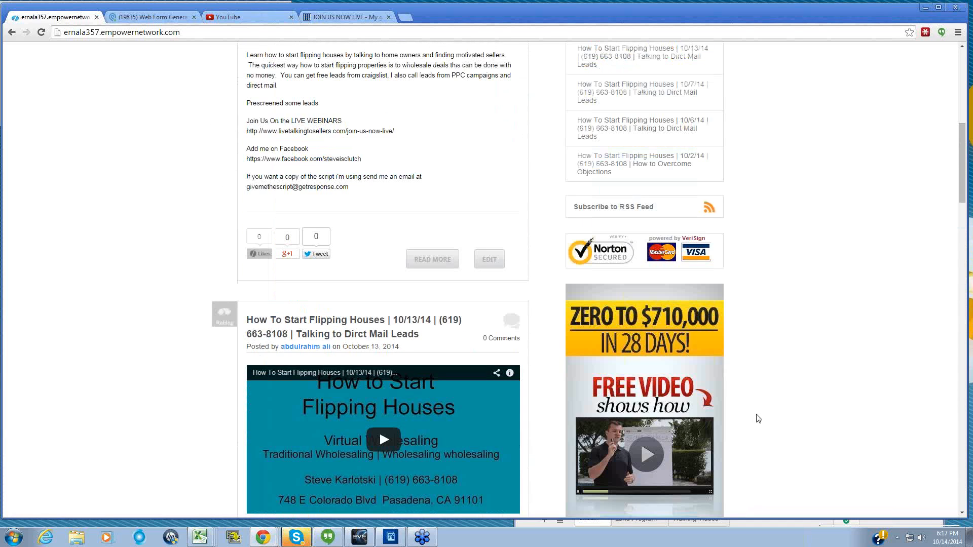
{"action": "scroll", "coordinate": [758, 418], "scroll_direction": "up", "scroll_amount": 3}
{"action": "scroll", "coordinate": [755, 413], "scroll_direction": "down", "scroll_amount": 5}
{"action": "mouse_move", "coordinate": [679, 352]}
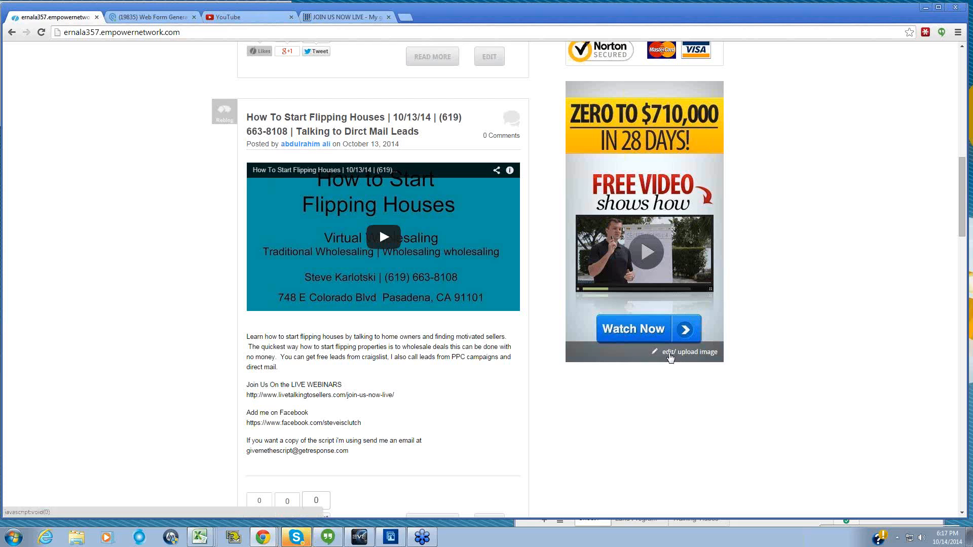
{"action": "left_click", "coordinate": [676, 357]}
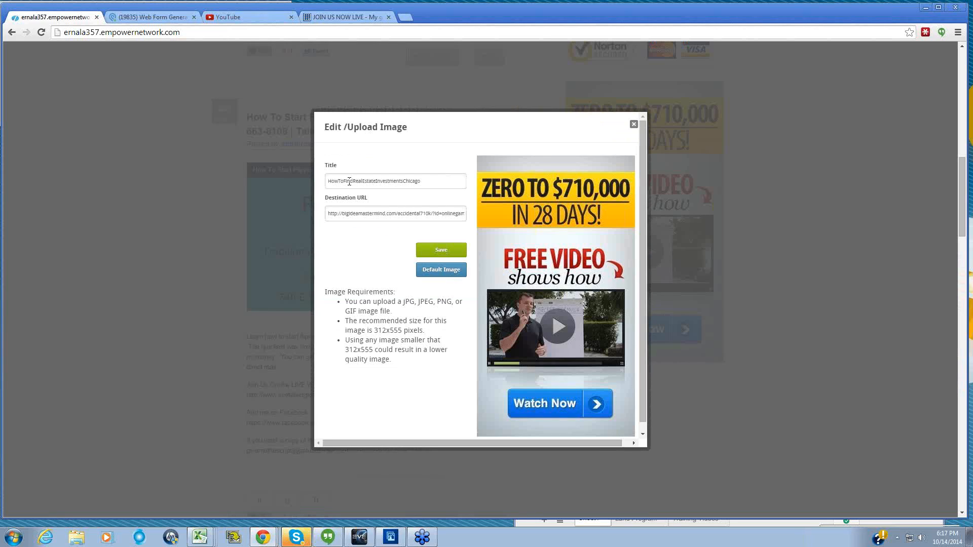
{"action": "double_click", "coordinate": [358, 181]}
{"action": "left_click", "coordinate": [377, 182]}
{"action": "double_click", "coordinate": [378, 182]}
{"action": "left_click", "coordinate": [383, 182]}
{"action": "left_click_drag", "start_coordinate": [330, 210], "coordinate": [506, 215]}
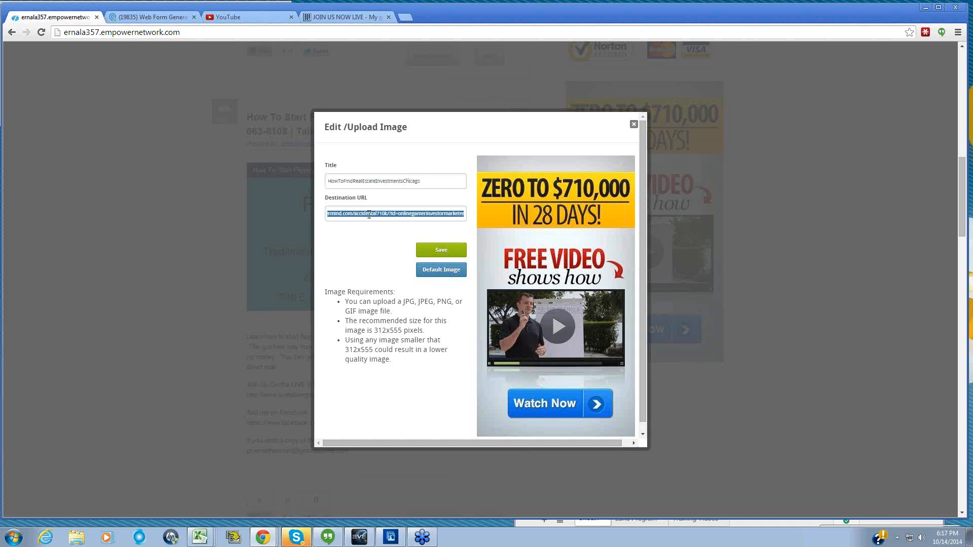
{"action": "mouse_move", "coordinate": [570, 261]}
{"action": "type", "text": "https://podio.com/webforms/6702871/513456"}
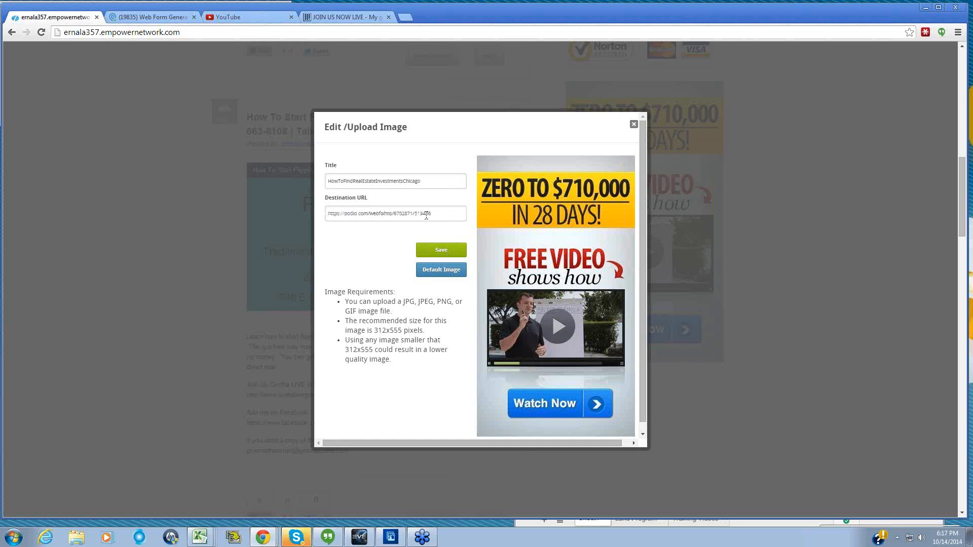
{"action": "left_click_drag", "start_coordinate": [327, 213], "coordinate": [465, 214]}
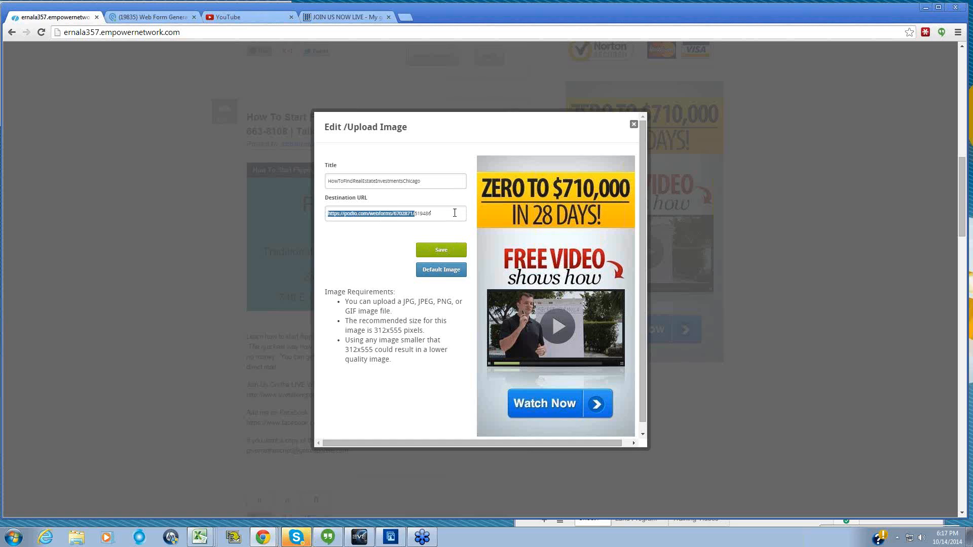
{"action": "left_click", "coordinate": [149, 16]}
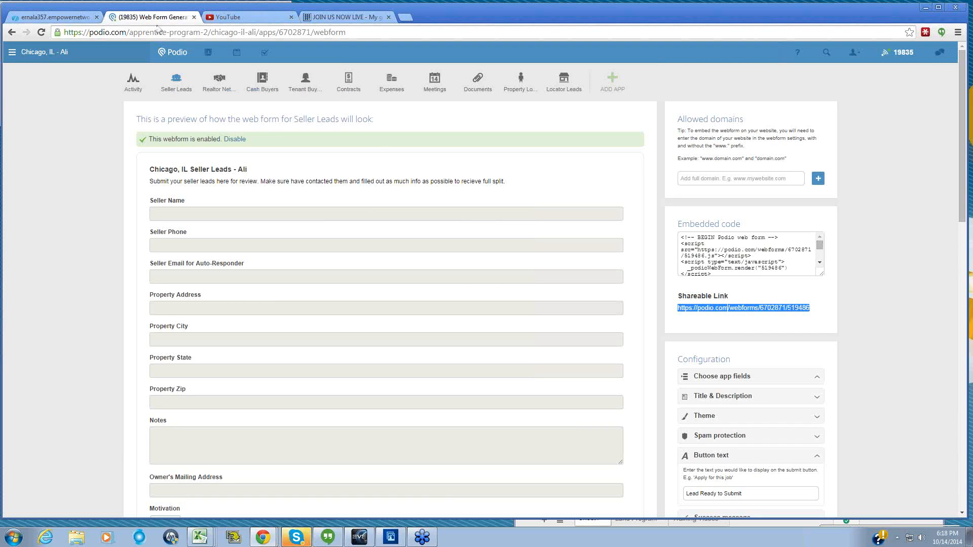
{"action": "left_click", "coordinate": [65, 15]}
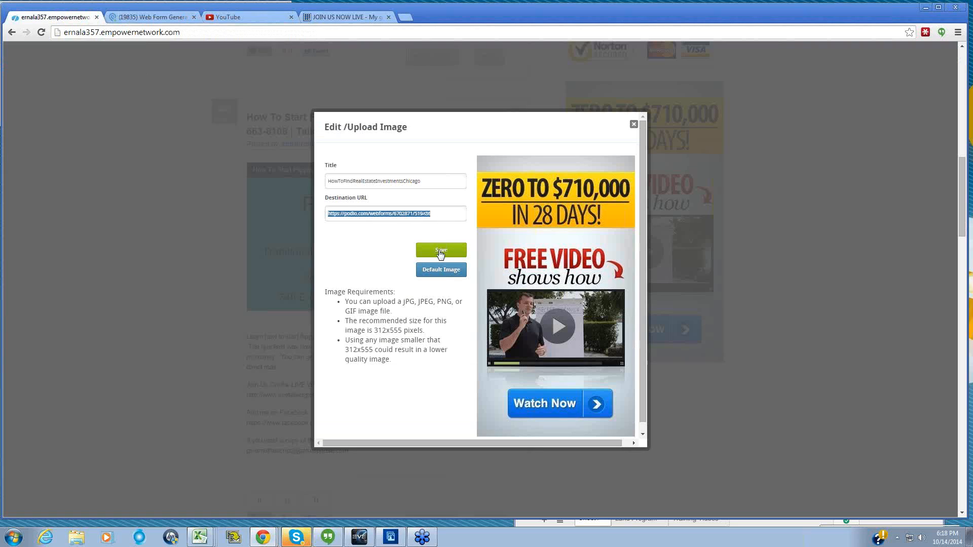
Review the banner's image requirements, save its settings and switch to Photoshop Elements.
{"action": "mouse_move", "coordinate": [559, 262]}
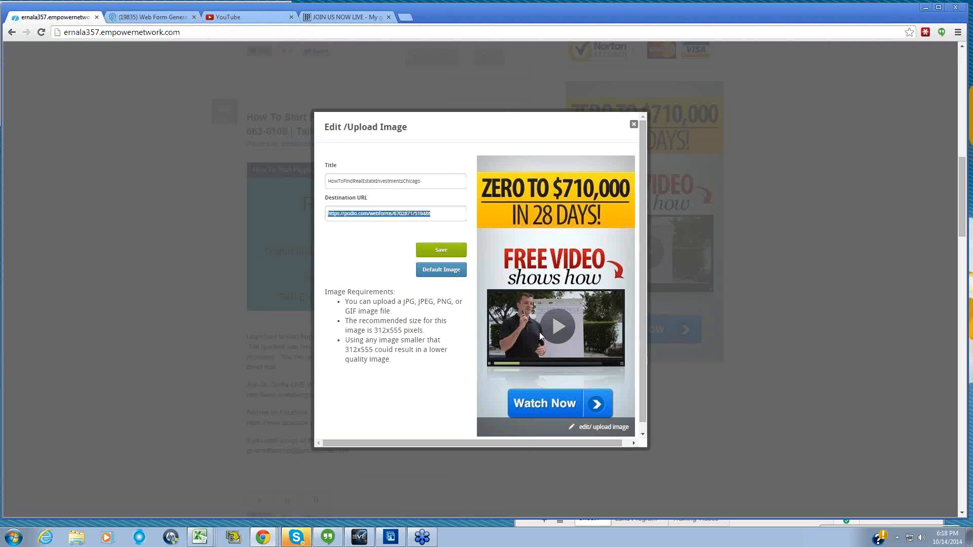
{"action": "left_click_drag", "start_coordinate": [328, 296], "coordinate": [419, 369]}
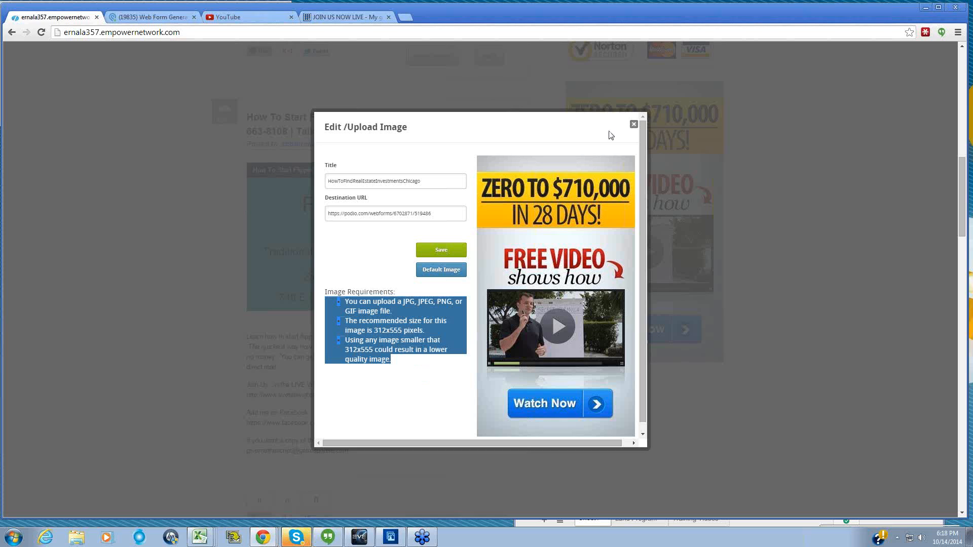
{"action": "mouse_move", "coordinate": [512, 259]}
{"action": "left_click", "coordinate": [446, 255]}
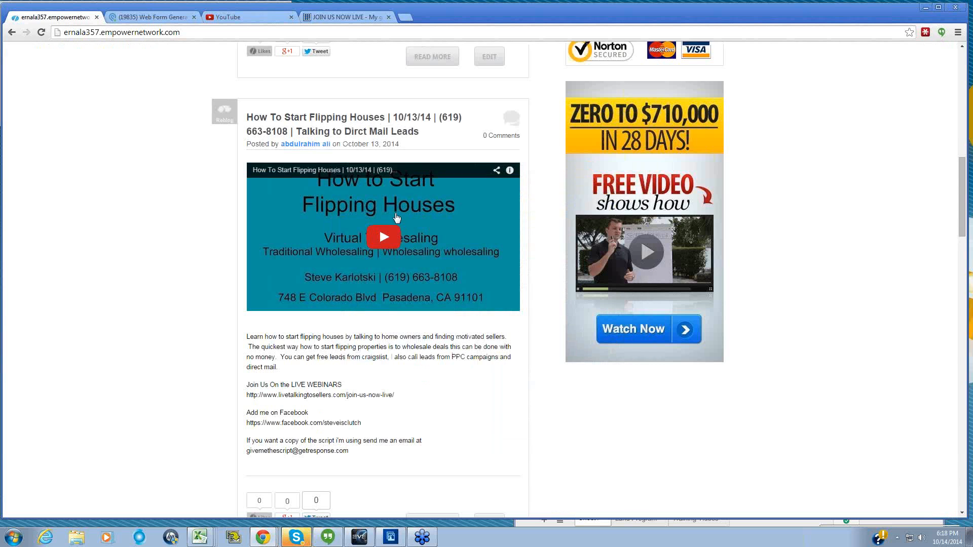
{"action": "left_click", "coordinate": [390, 538]}
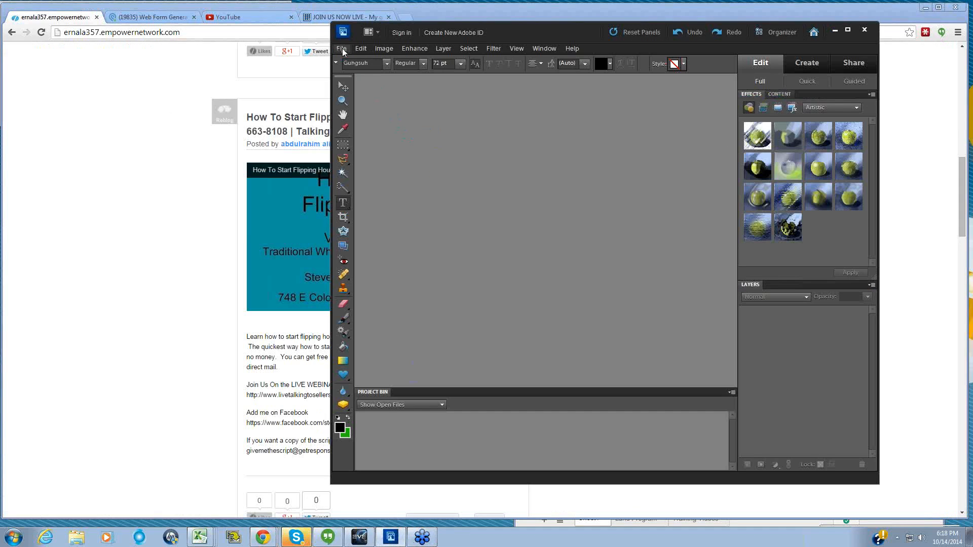
{"action": "left_click", "coordinate": [343, 49]}
{"action": "mouse_move", "coordinate": [365, 62]}
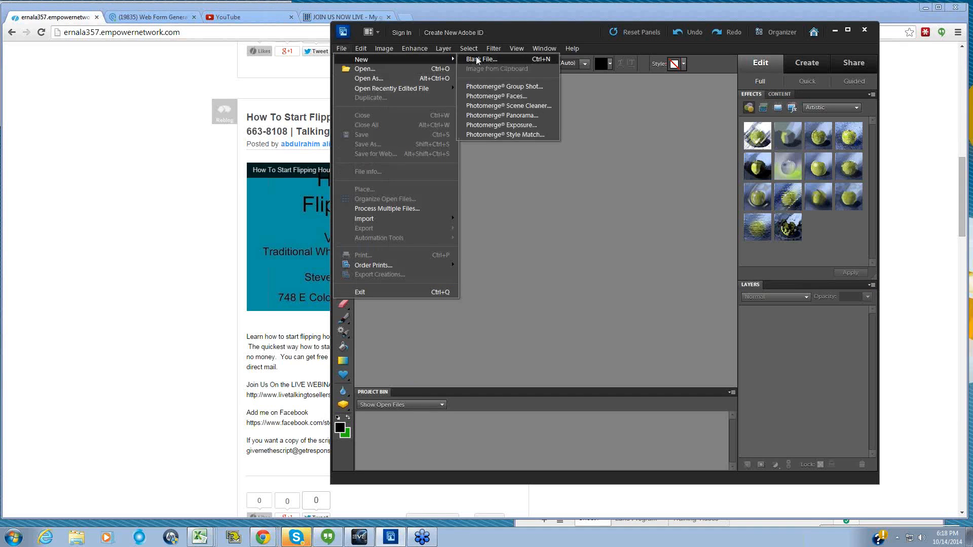
{"action": "left_click", "coordinate": [495, 60]}
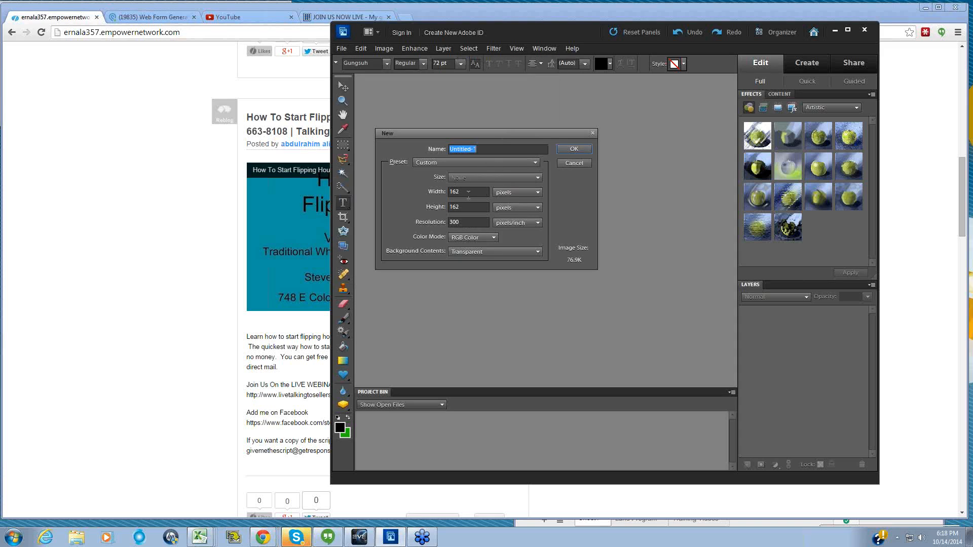
{"action": "left_click_drag", "start_coordinate": [468, 193], "coordinate": [408, 192]}
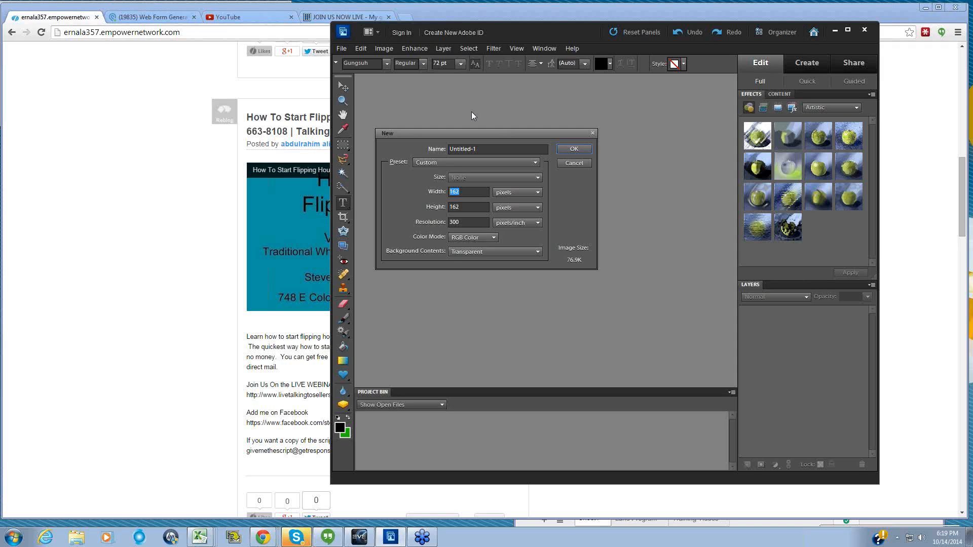
{"action": "left_click_drag", "start_coordinate": [470, 130], "coordinate": [495, 131]}
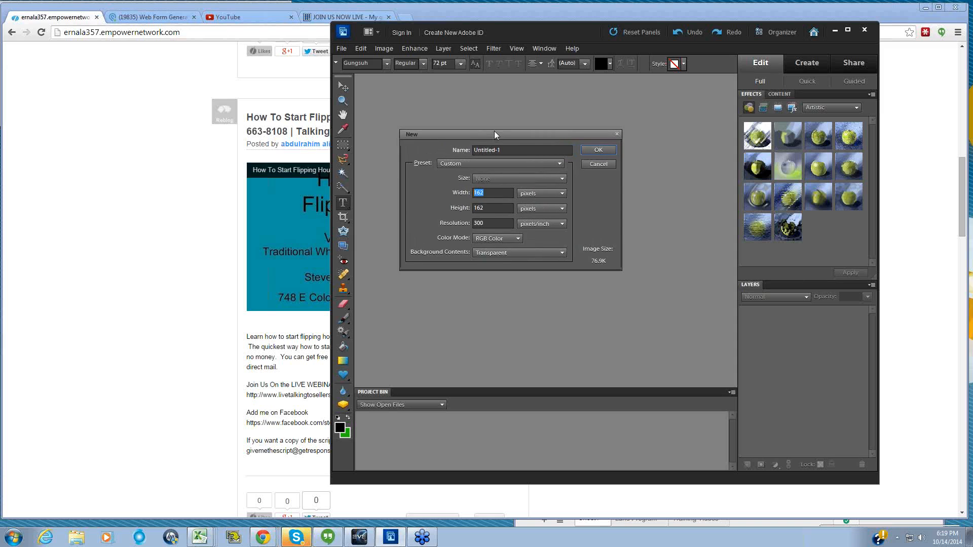
{"action": "left_click", "coordinate": [489, 192]}
{"action": "double_click", "coordinate": [488, 192]}
{"action": "left_click", "coordinate": [594, 164]}
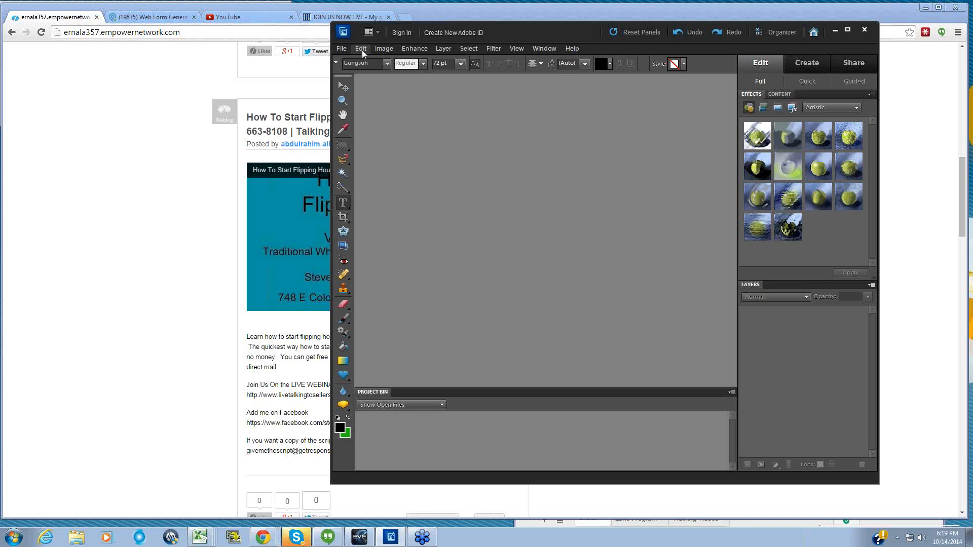
Create a new blank document 312 pixels wide and 555 pixels high.
{"action": "left_click", "coordinate": [342, 48]}
{"action": "mouse_move", "coordinate": [366, 63]}
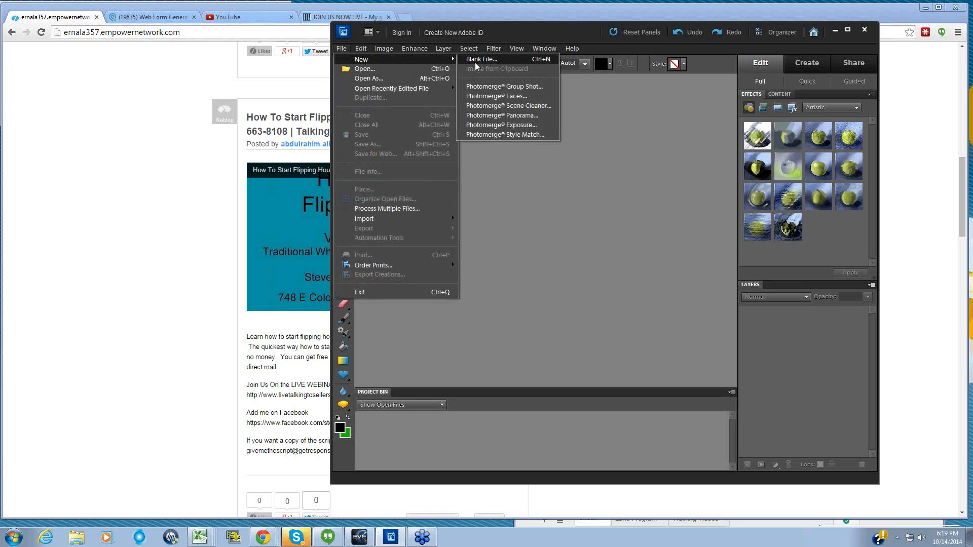
{"action": "left_click", "coordinate": [475, 59]}
{"action": "double_click", "coordinate": [491, 192]}
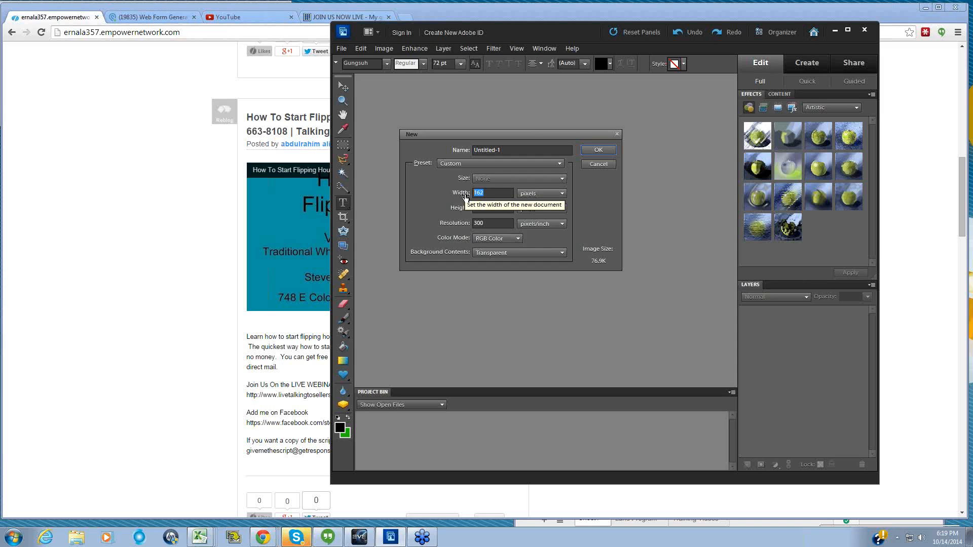
{"action": "type", "text": "312"}
{"action": "double_click", "coordinate": [485, 211]}
{"action": "type", "text": "555"}
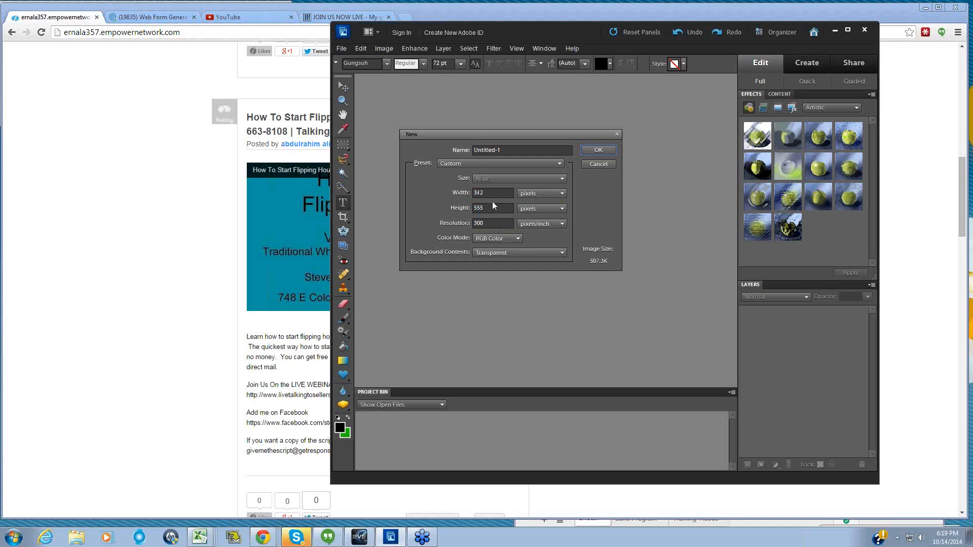
{"action": "double_click", "coordinate": [491, 222]}
{"action": "left_click", "coordinate": [474, 227]}
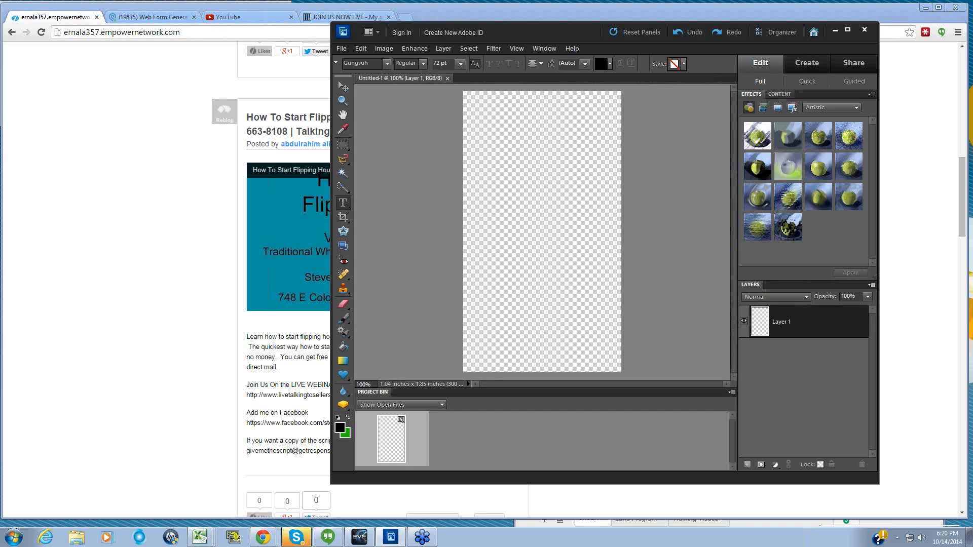
Look over the blog page and its "ZERO TO $710,000" sidebar banner, and return to the blank document in Photoshop Elements.
{"action": "left_click", "coordinate": [346, 49]}
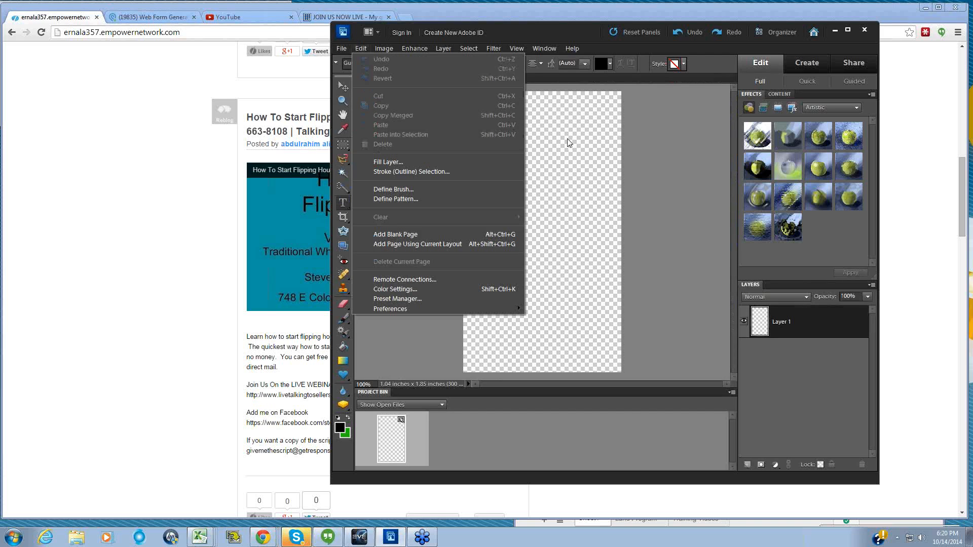
{"action": "left_click", "coordinate": [352, 93]}
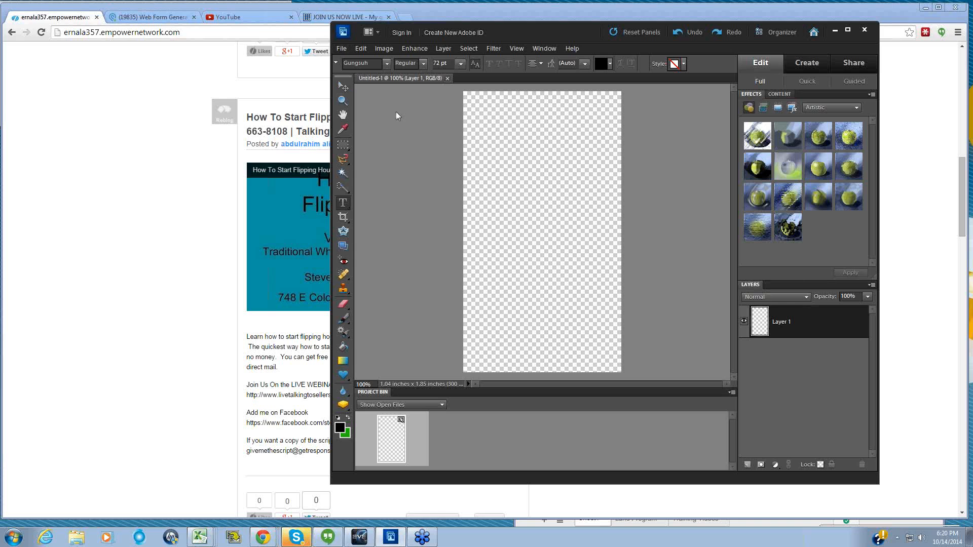
{"action": "left_click", "coordinate": [196, 189]}
{"action": "scroll", "coordinate": [207, 218], "scroll_direction": "up", "scroll_amount": 7}
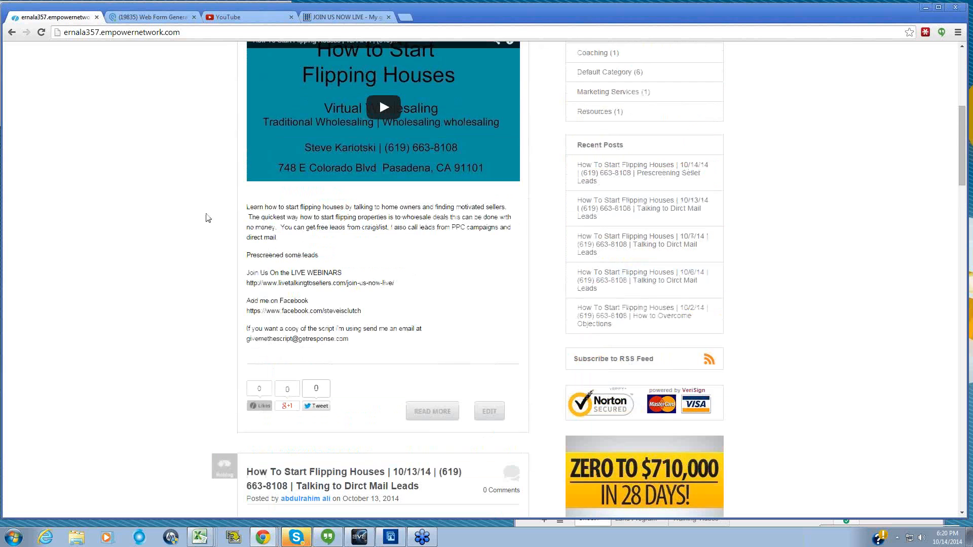
{"action": "scroll", "coordinate": [208, 218], "scroll_direction": "down", "scroll_amount": 8}
{"action": "left_click", "coordinate": [391, 537]}
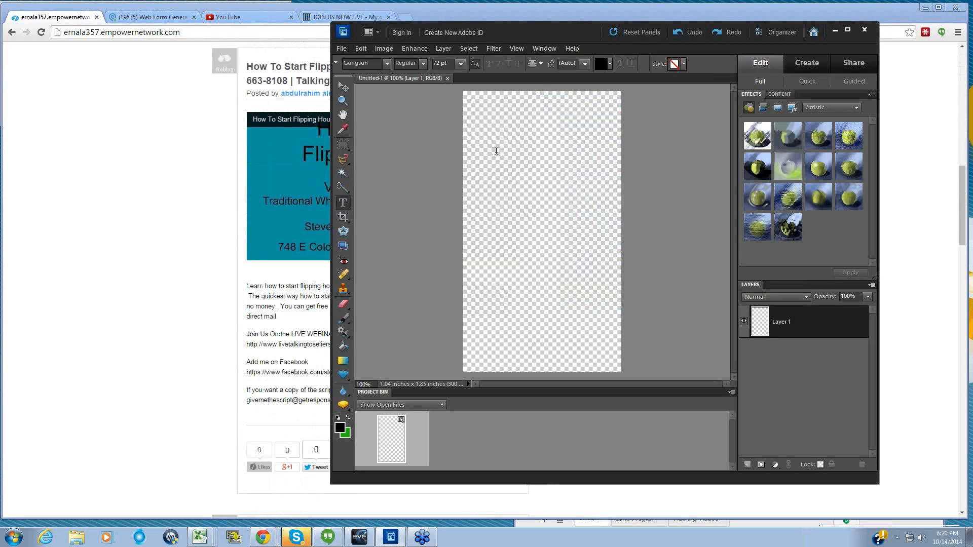
Set the text size to 18 pt and enter "Sumbit" as the first line of text on the canvas.
{"action": "left_click", "coordinate": [478, 151]}
{"action": "type", "text": "S"}
{"action": "key", "text": "BackSpace"}
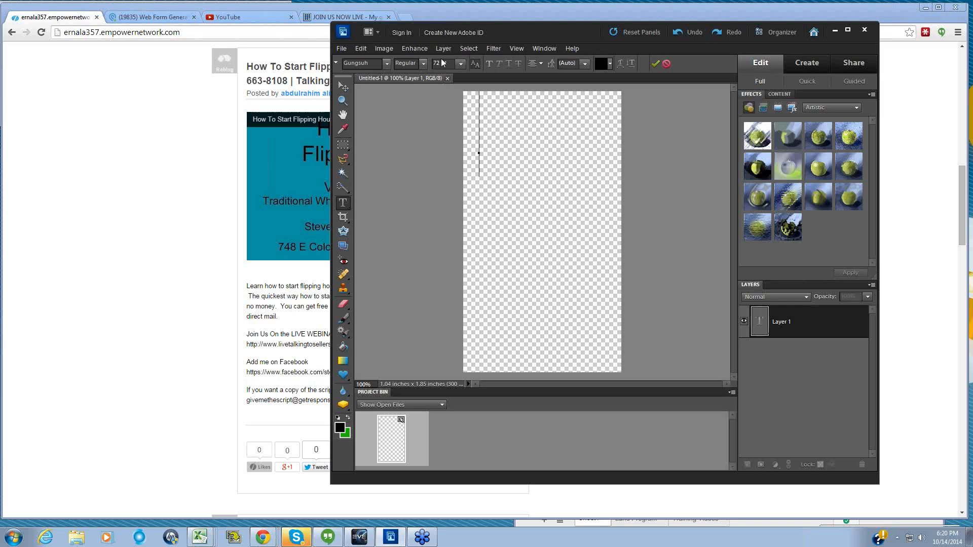
{"action": "left_click", "coordinate": [461, 63]}
{"action": "left_click", "coordinate": [449, 158]}
{"action": "type", "text": "Submit"}
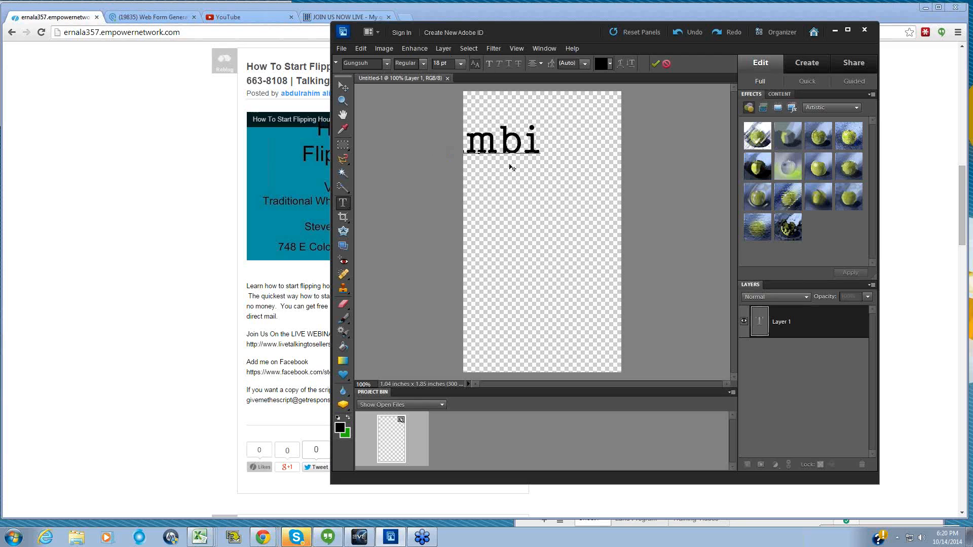
{"action": "type", "text": " Lea"}
{"action": "key", "text": "BackSpace"}
{"action": "key", "text": "BackSpace"}
{"action": "key", "text": "BackSpace"}
{"action": "key", "text": "BackSpace"}
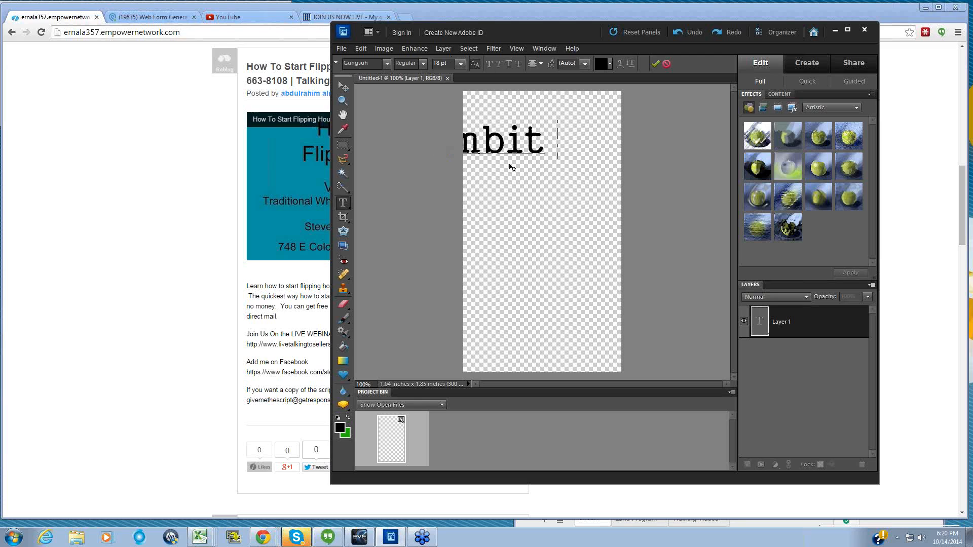
Add the lines "Your", "Leads" and "Here", and move the text block fully inside the canvas's upper part.
{"action": "key", "text": "Return"}
{"action": "type", "text": "Your"}
{"action": "key", "text": "Return"}
{"action": "type", "text": "L"}
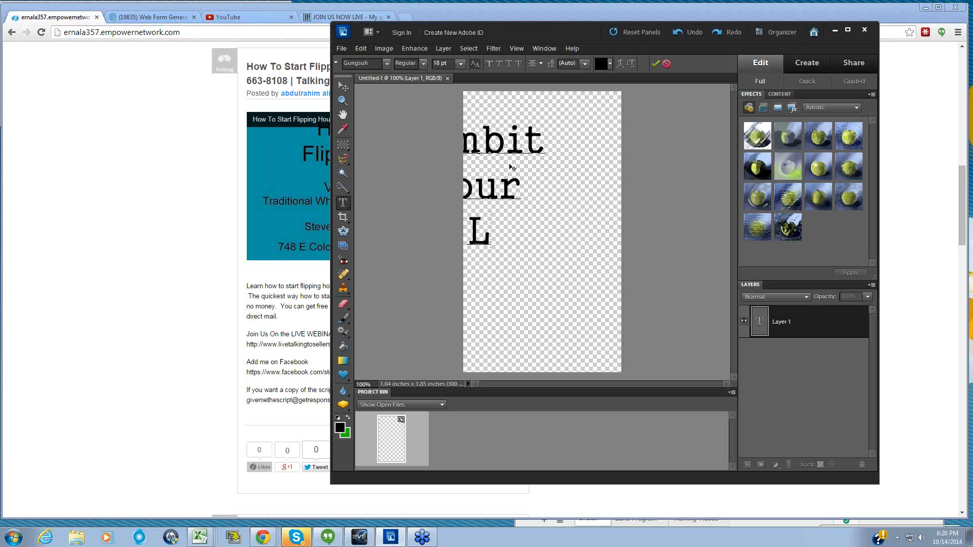
{"action": "type", "text": "eadsHere"}
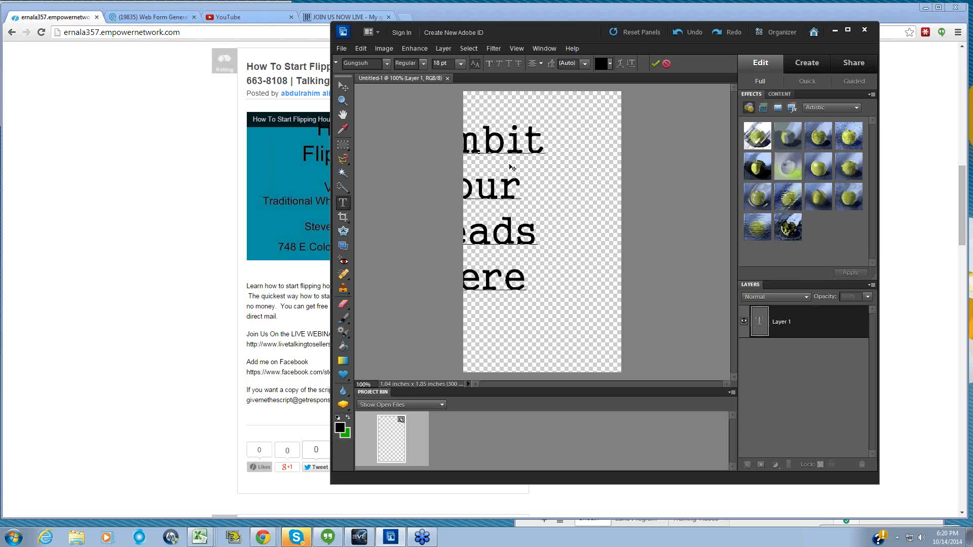
{"action": "left_click_drag", "start_coordinate": [537, 333], "coordinate": [603, 314]}
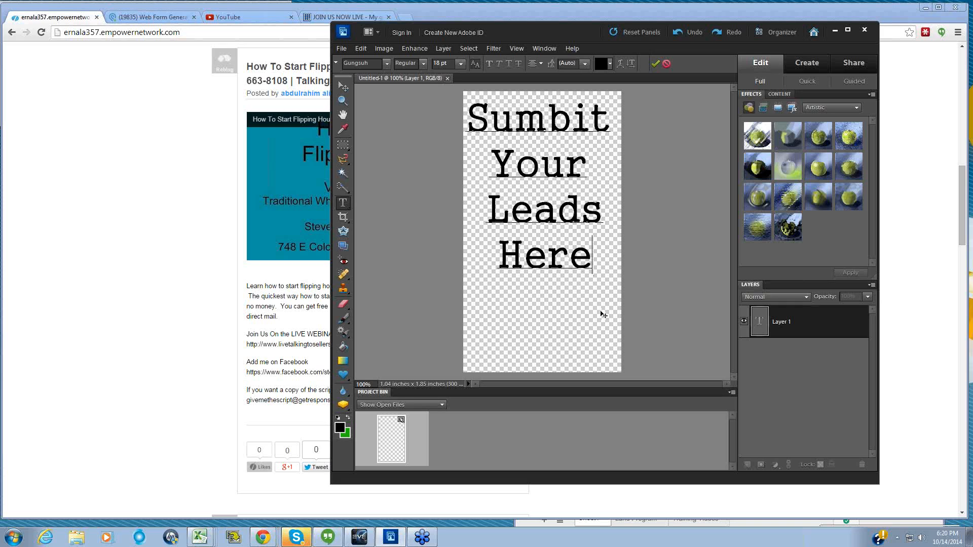
{"action": "left_click", "coordinate": [655, 63]}
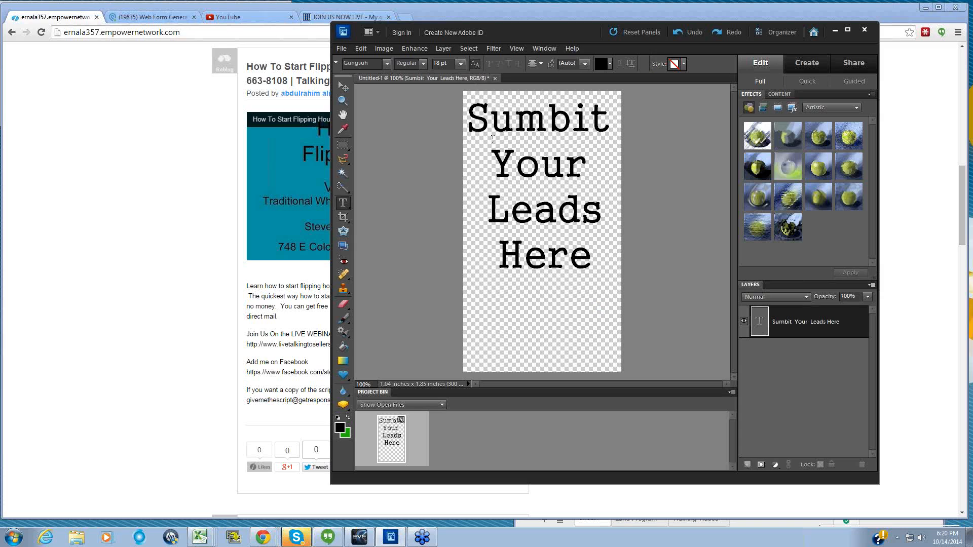
{"action": "left_click_drag", "start_coordinate": [476, 121], "coordinate": [604, 217]}
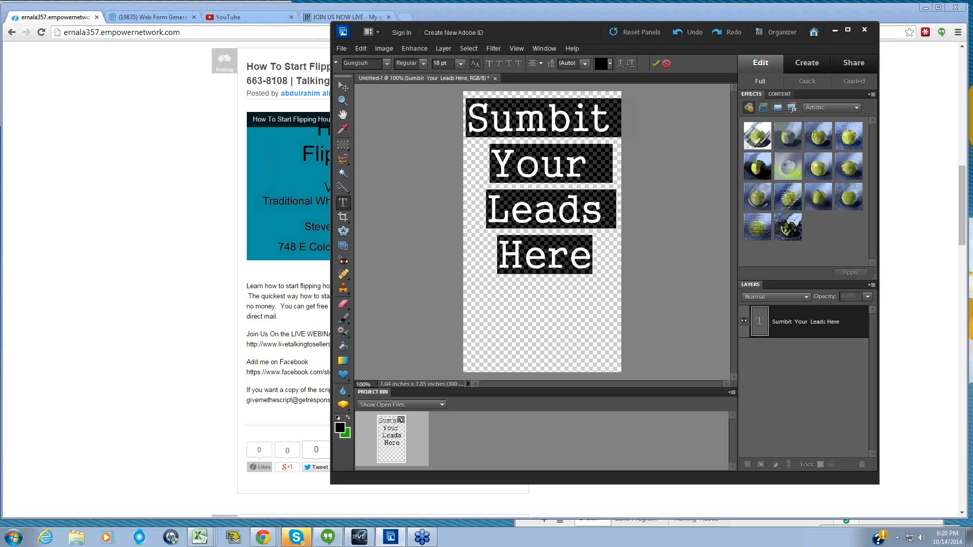
{"action": "left_click", "coordinate": [524, 256]}
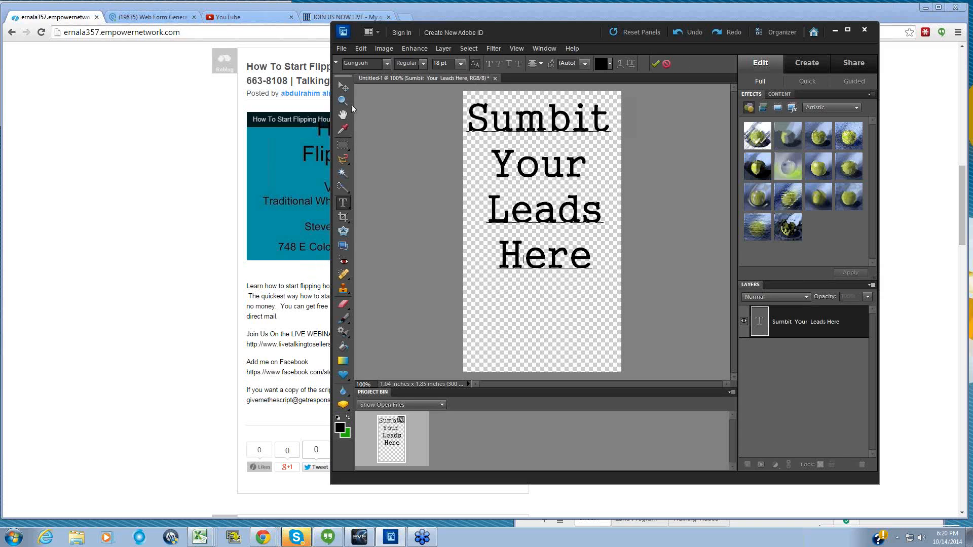
Select a wide rectangular area below the text and try to fill it on the text layer with the Paint Bucket.
{"action": "left_click", "coordinate": [343, 146]}
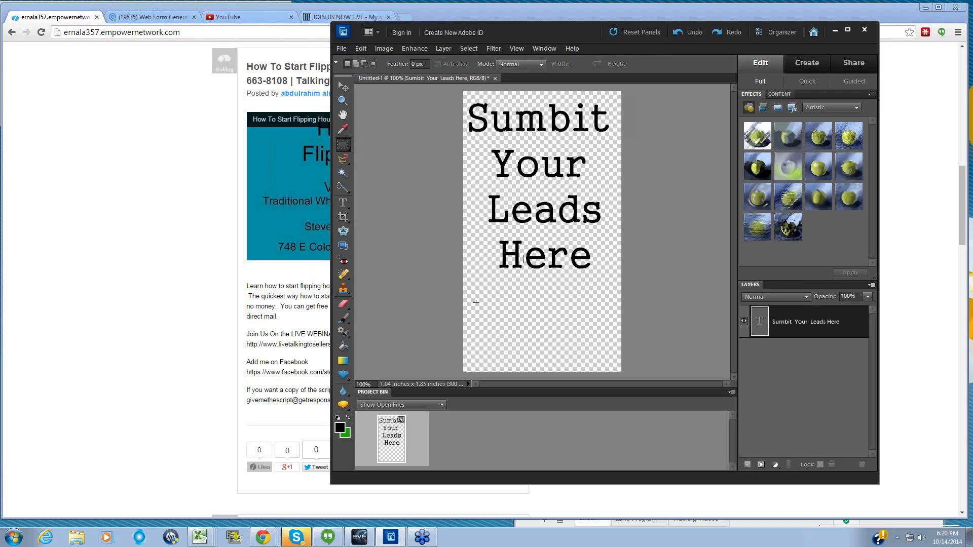
{"action": "left_click_drag", "start_coordinate": [601, 359], "coordinate": [610, 353]}
{"action": "left_click", "coordinate": [343, 348]}
{"action": "left_click", "coordinate": [498, 317]}
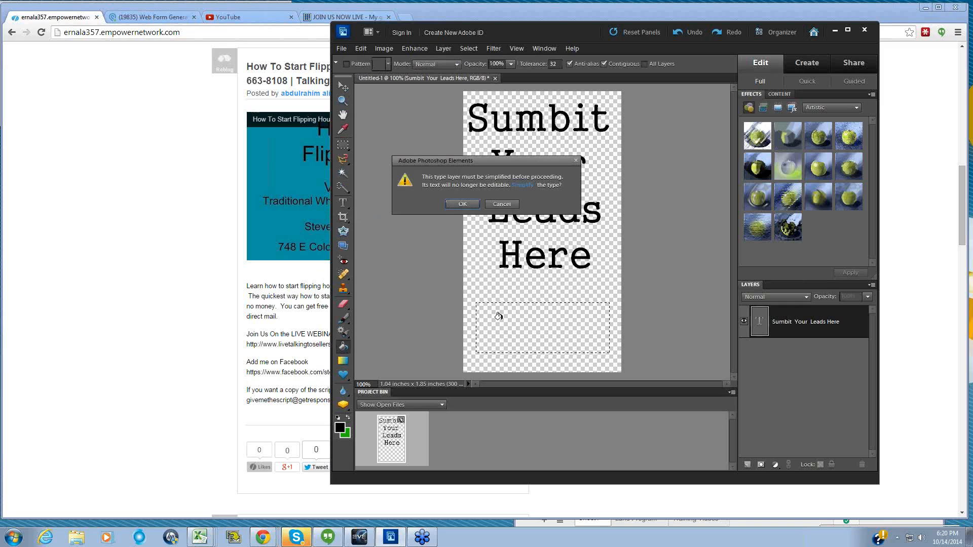
{"action": "left_click", "coordinate": [464, 205]}
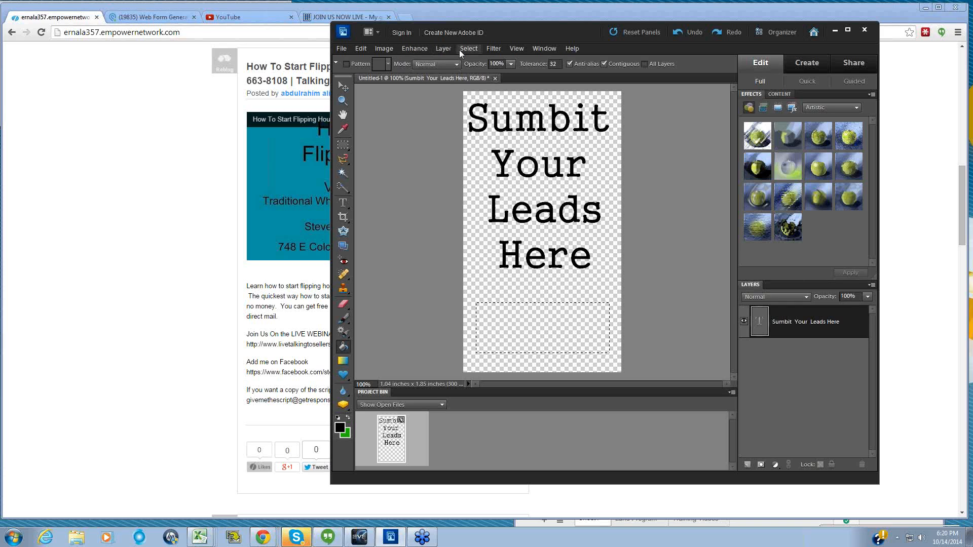
{"action": "left_click", "coordinate": [442, 48]}
{"action": "left_click", "coordinate": [458, 68]}
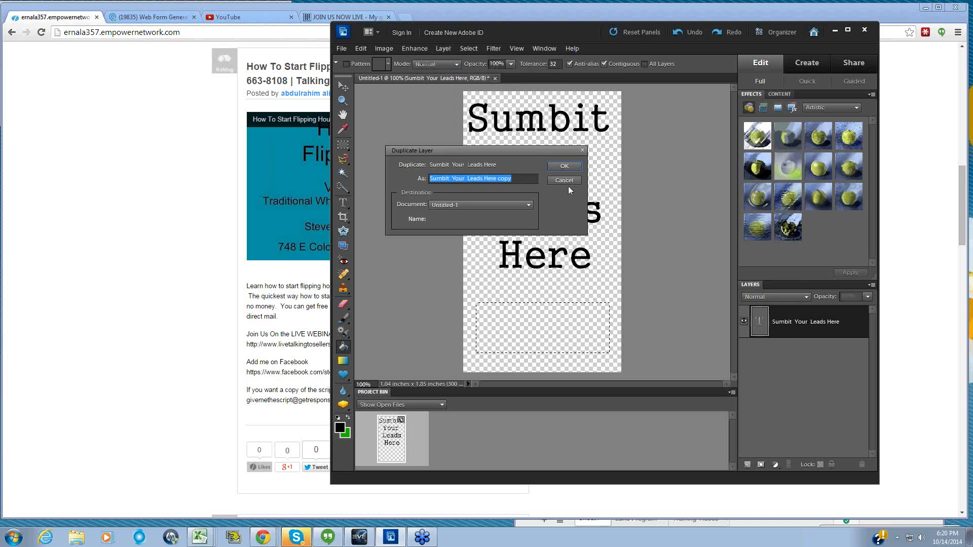
{"action": "left_click", "coordinate": [567, 182]}
Create a new layer above the text layer and fill the selected rectangle with black on it.
{"action": "left_click", "coordinate": [442, 49]}
{"action": "left_click", "coordinate": [444, 48]}
{"action": "left_click", "coordinate": [443, 48]}
{"action": "mouse_move", "coordinate": [454, 58]}
{"action": "left_click", "coordinate": [562, 59]}
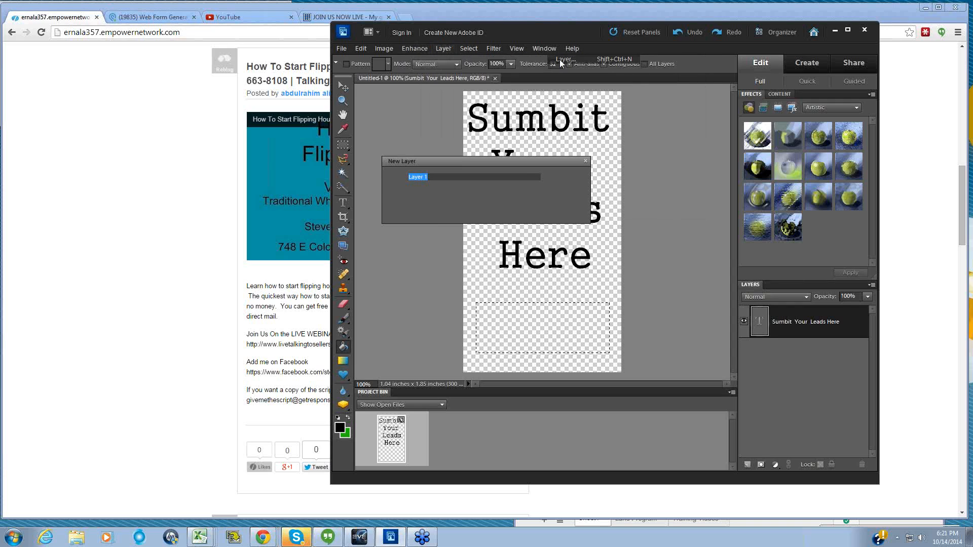
{"action": "left_click", "coordinate": [563, 178]}
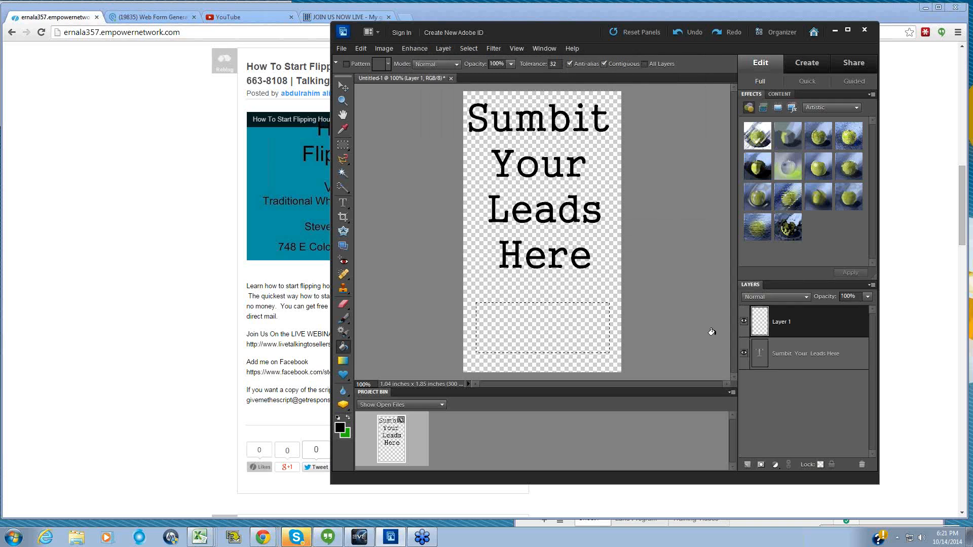
{"action": "left_click", "coordinate": [788, 355]}
{"action": "left_click", "coordinate": [793, 329]}
{"action": "left_click", "coordinate": [500, 323]}
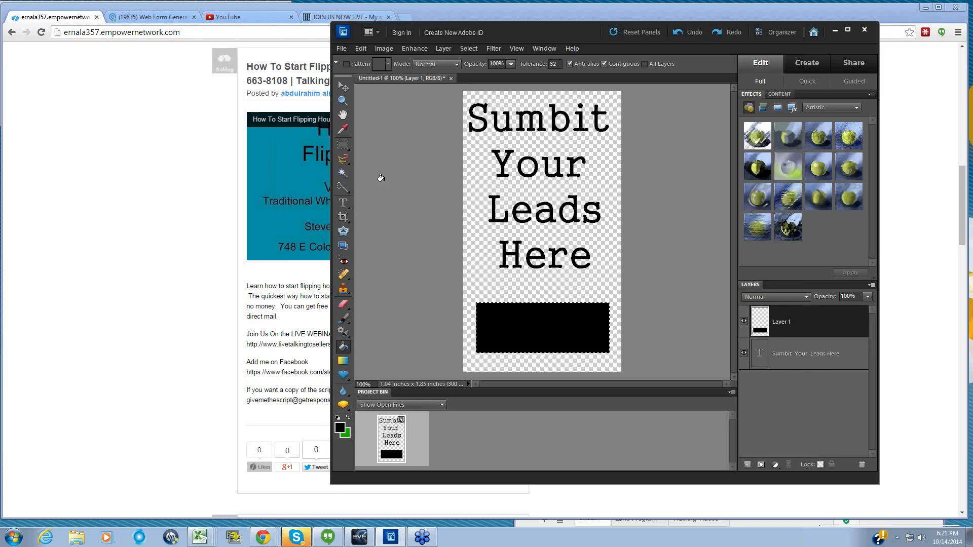
Set the foreground color to a bright blue and refill the rectangle below the text with it.
{"action": "left_click", "coordinate": [348, 418]}
{"action": "left_click", "coordinate": [340, 427]}
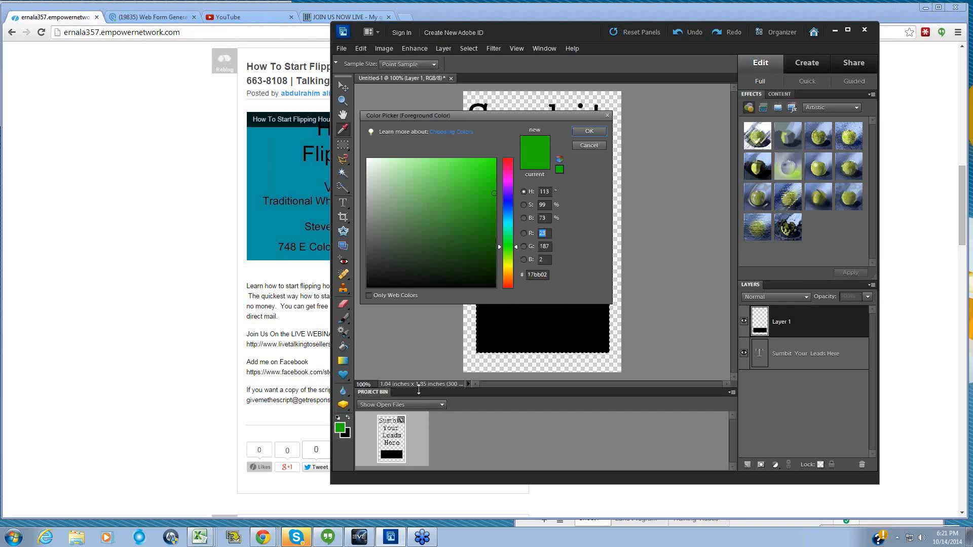
{"action": "left_click_drag", "start_coordinate": [508, 188], "coordinate": [508, 208]}
{"action": "left_click", "coordinate": [493, 169]}
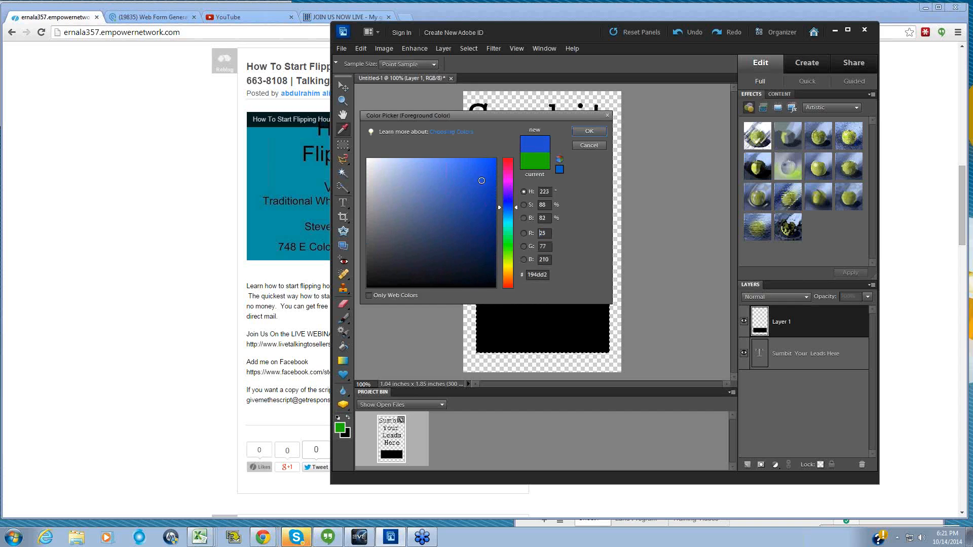
{"action": "left_click", "coordinate": [590, 131]}
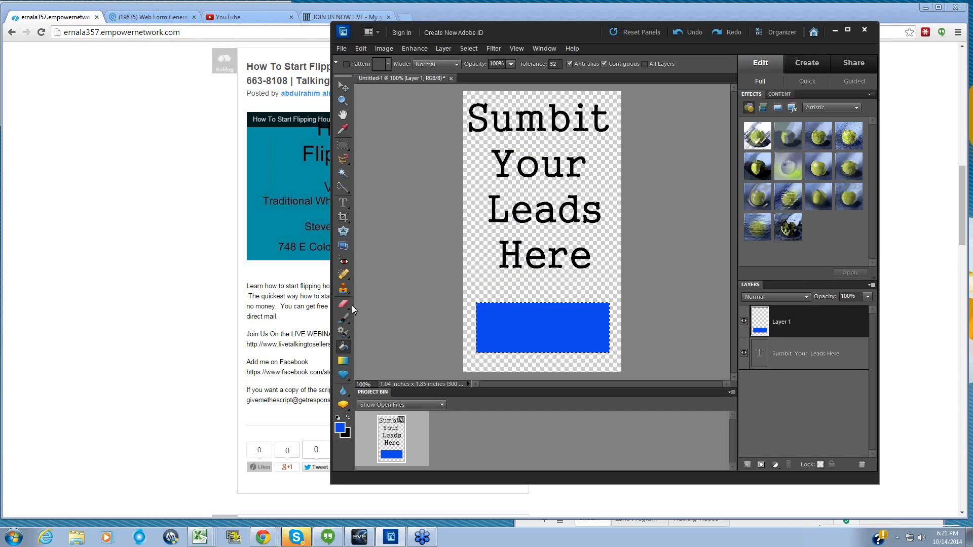
Add the text "Submit" in black and center it over the blue rectangle.
{"action": "left_click", "coordinate": [343, 202]}
{"action": "left_click", "coordinate": [491, 327]}
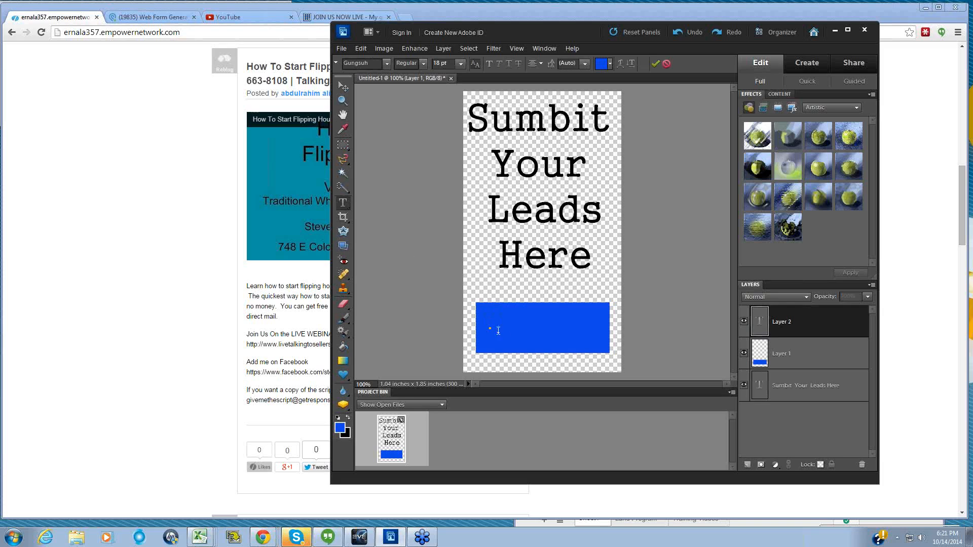
{"action": "type", "text": "Submit"}
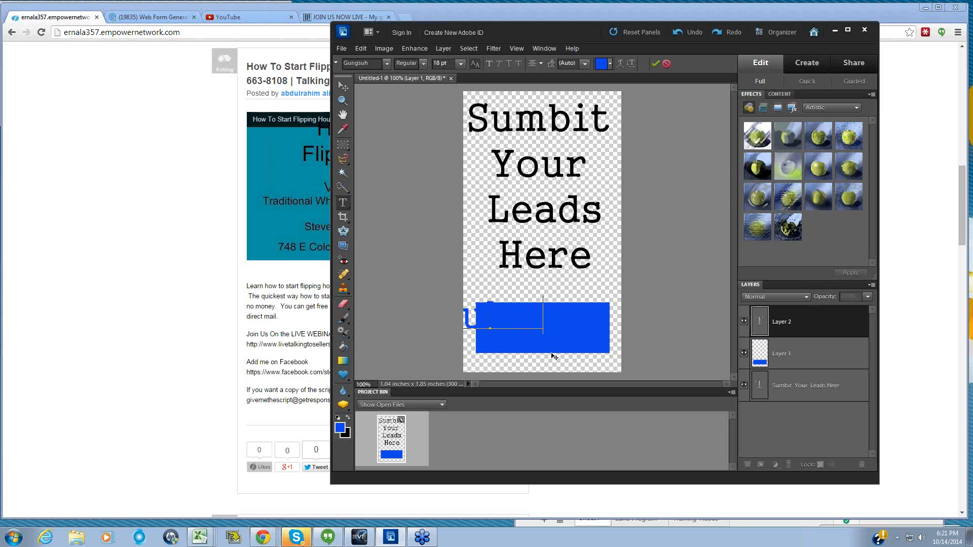
{"action": "key", "text": "ctrl+a"}
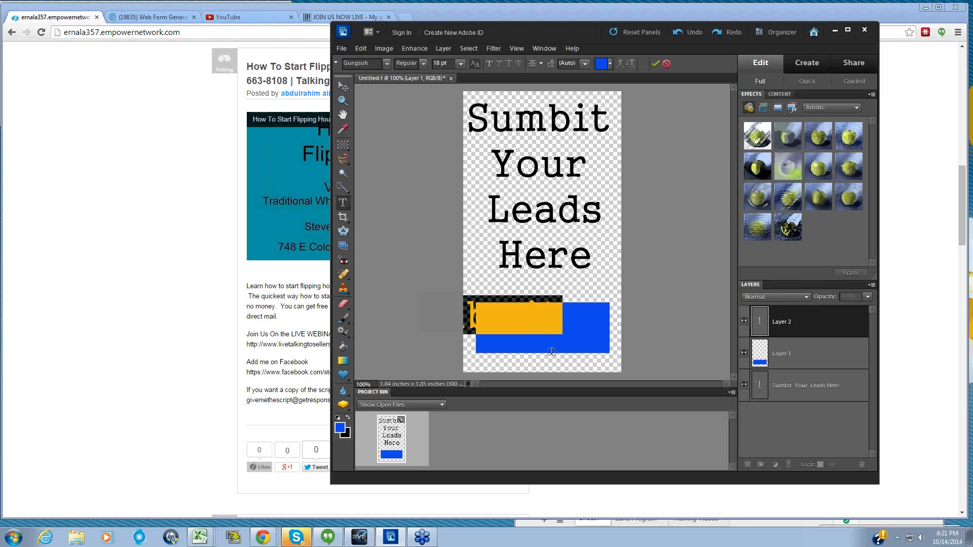
{"action": "left_click", "coordinate": [348, 419]}
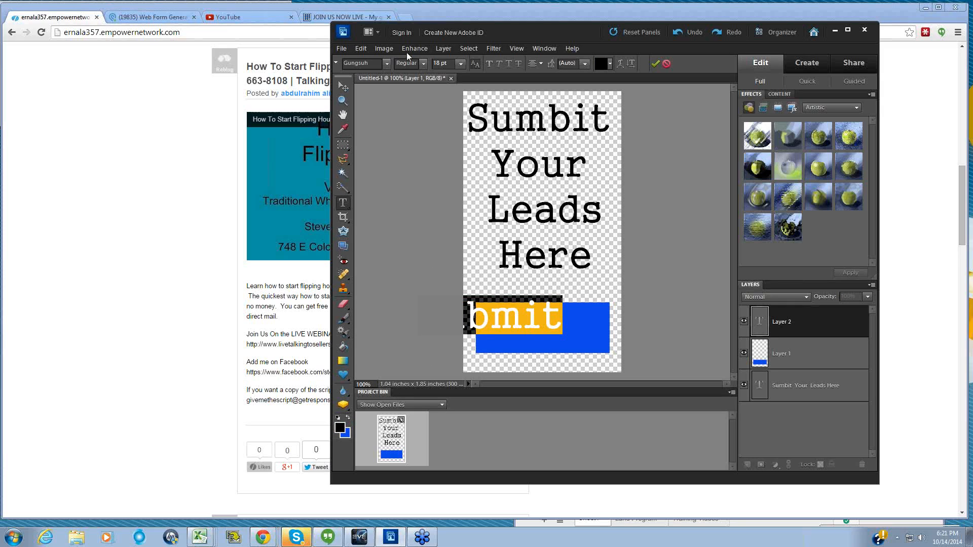
{"action": "left_click_drag", "start_coordinate": [533, 366], "coordinate": [582, 378]}
{"action": "left_click", "coordinate": [581, 378]}
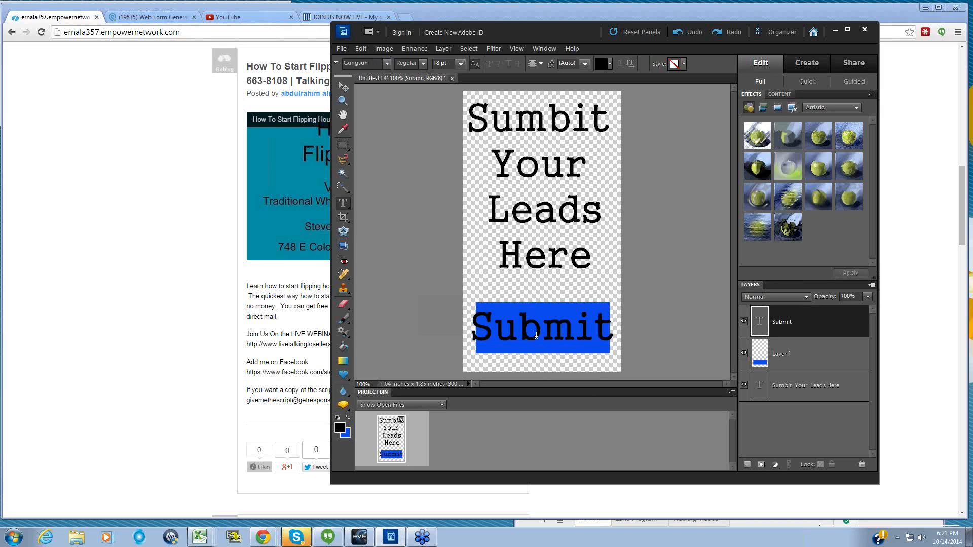
Delete the "Submit" text layer and the layer holding the blue rectangle.
{"action": "left_click_drag", "start_coordinate": [473, 327], "coordinate": [614, 329]}
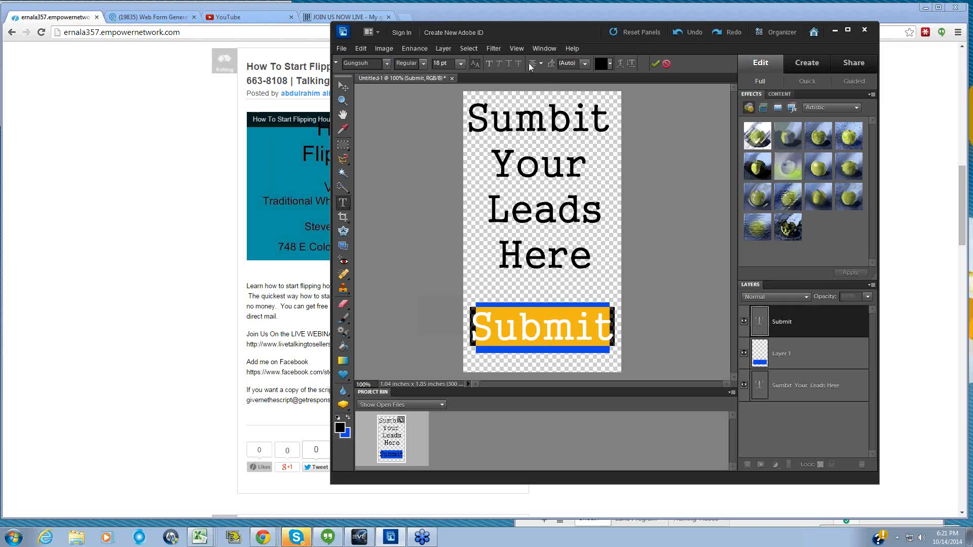
{"action": "left_click", "coordinate": [507, 296]}
{"action": "right_click", "coordinate": [785, 323]}
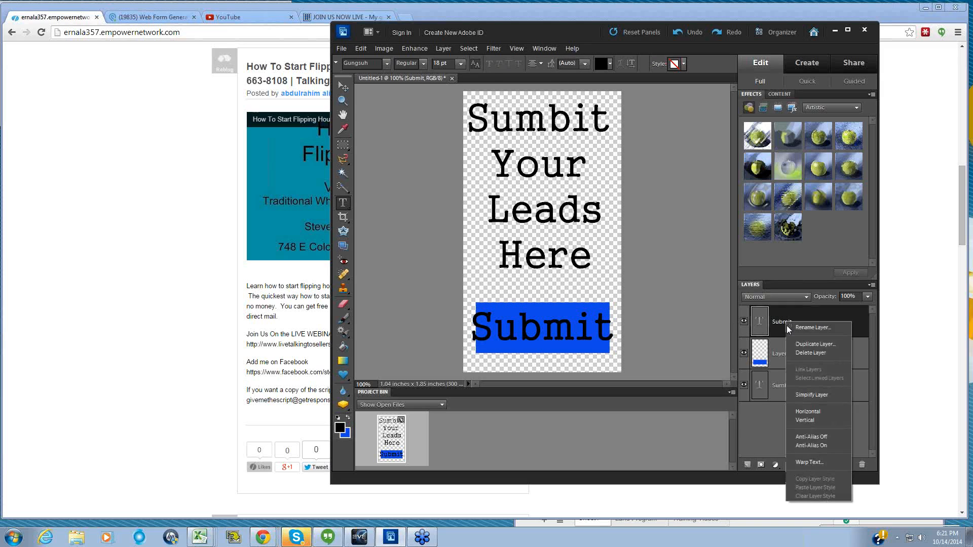
{"action": "left_click", "coordinate": [801, 354]}
{"action": "left_click", "coordinate": [587, 199]}
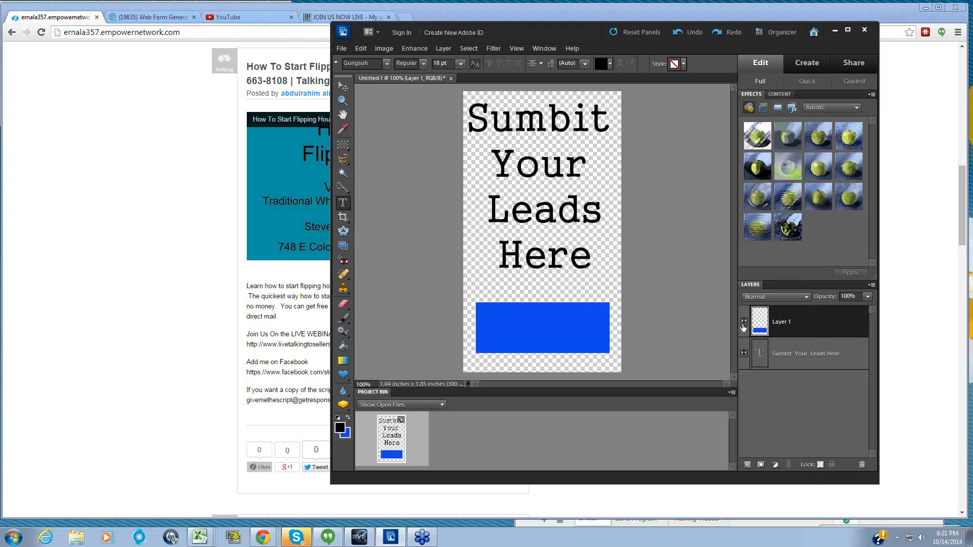
{"action": "right_click", "coordinate": [791, 324]}
{"action": "left_click", "coordinate": [822, 363]}
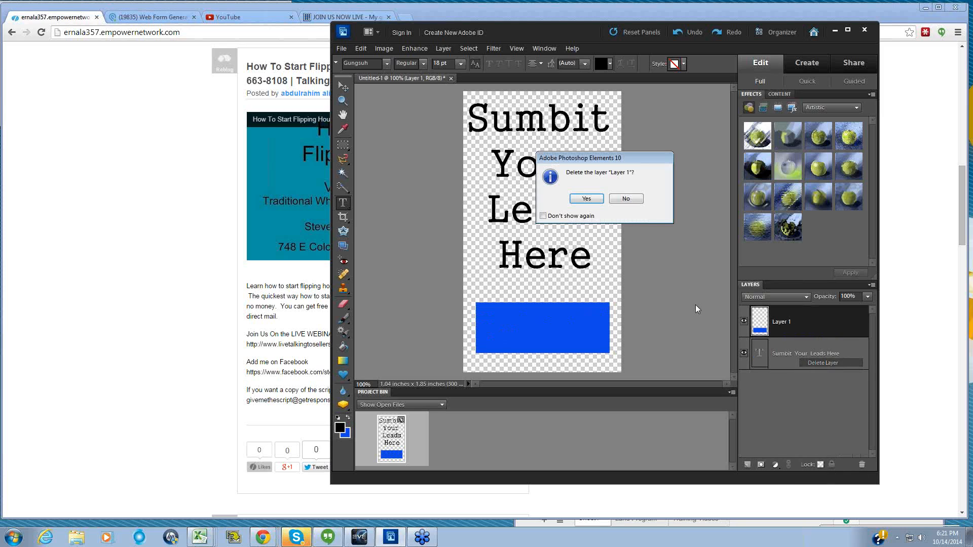
{"action": "left_click", "coordinate": [586, 199]}
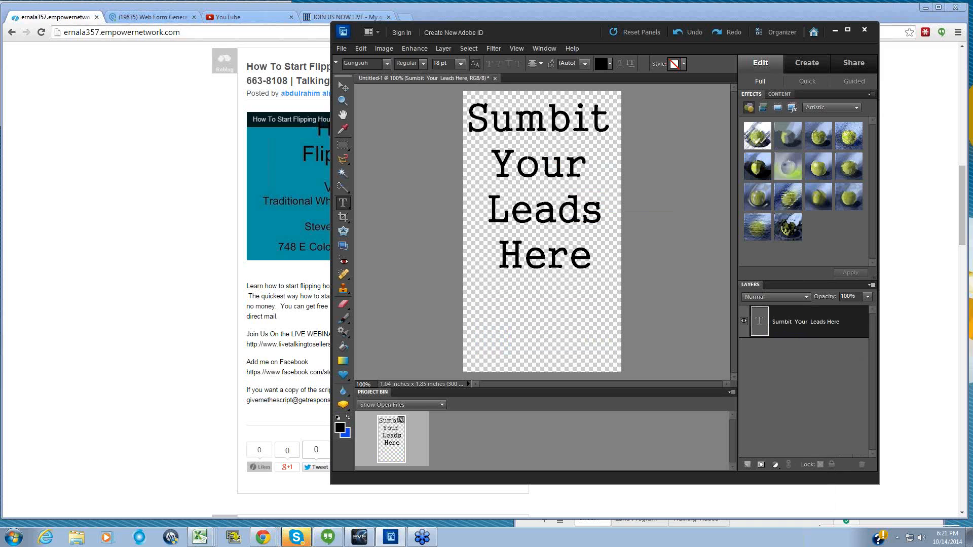
Try successive font families on the whole "Sumbit Your Leads Here" text and set it to a plain Microsoft sans-serif font.
{"action": "left_click", "coordinate": [339, 86]}
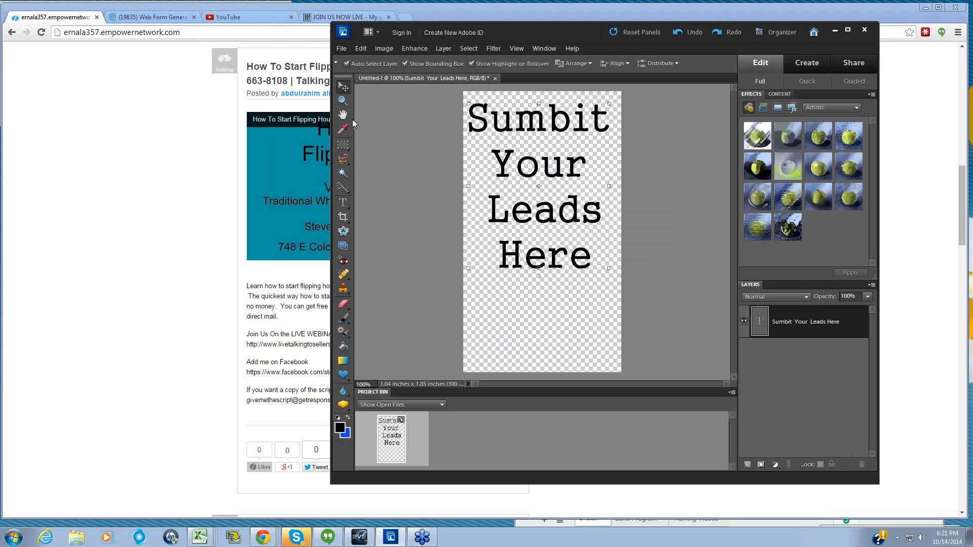
{"action": "left_click", "coordinate": [343, 206]}
{"action": "left_click_drag", "start_coordinate": [466, 112], "coordinate": [592, 264]}
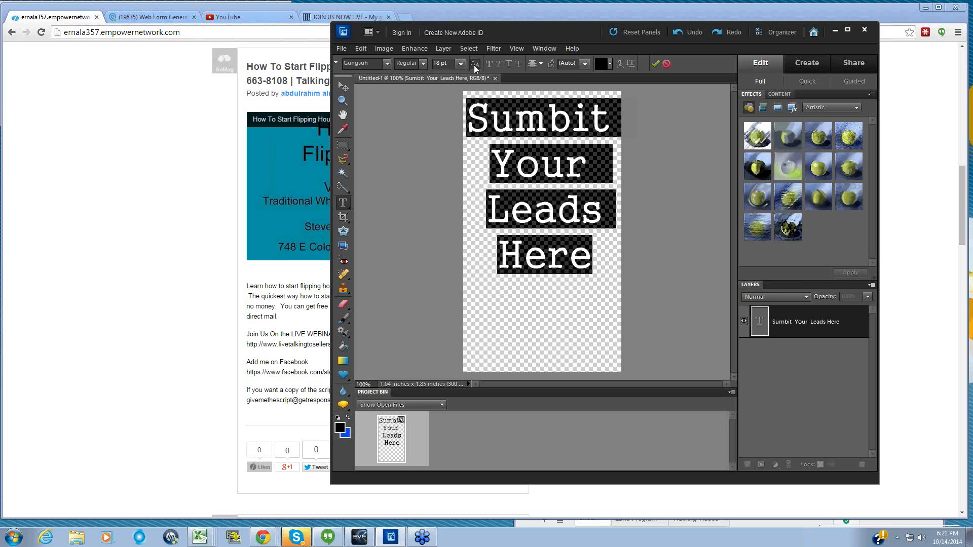
{"action": "left_click", "coordinate": [387, 63]}
{"action": "left_click", "coordinate": [372, 66]}
{"action": "key", "text": "Down"}
{"action": "key", "text": "Down"}
{"action": "key", "text": "Down"}
{"action": "key", "text": "Down"}
{"action": "key", "text": "Down"}
{"action": "key", "text": "Down"}
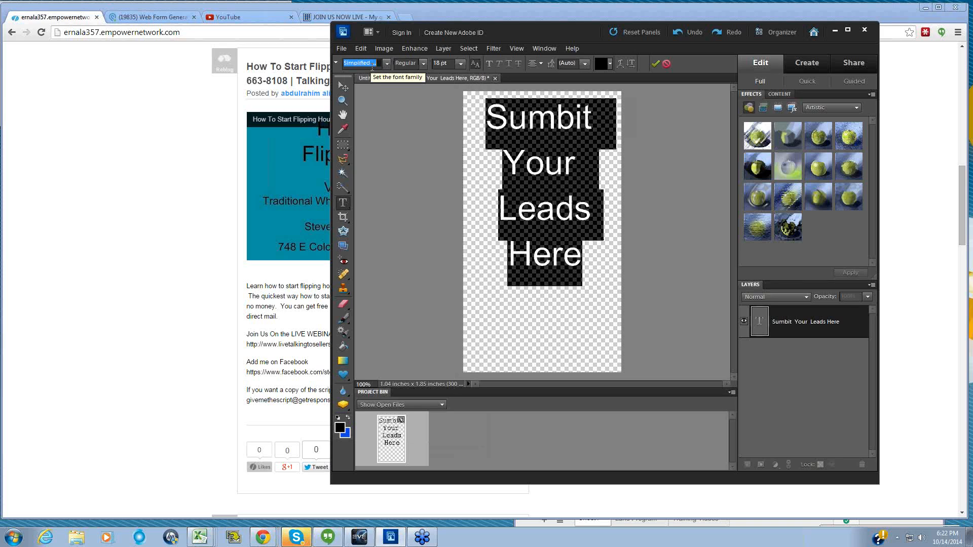
{"action": "key", "text": "Down"}
{"action": "key", "text": "Down"}
{"action": "key", "text": "Down"}
{"action": "key", "text": "Down"}
{"action": "key", "text": "Down"}
{"action": "key", "text": "Down"}
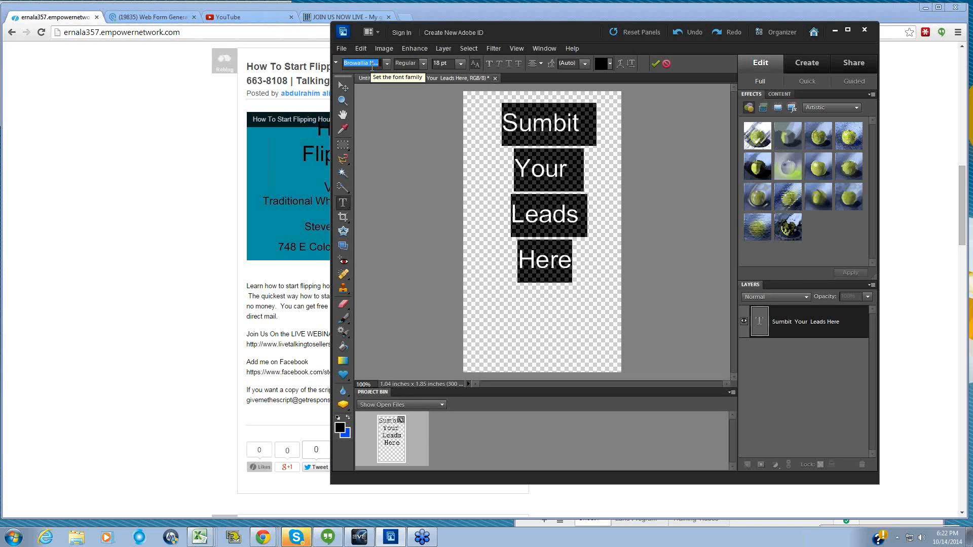
{"action": "key", "text": "Down"}
{"action": "key", "text": "Down"}
{"action": "key", "text": "Down"}
{"action": "key", "text": "Down"}
{"action": "key", "text": "Down"}
{"action": "key", "text": "Down"}
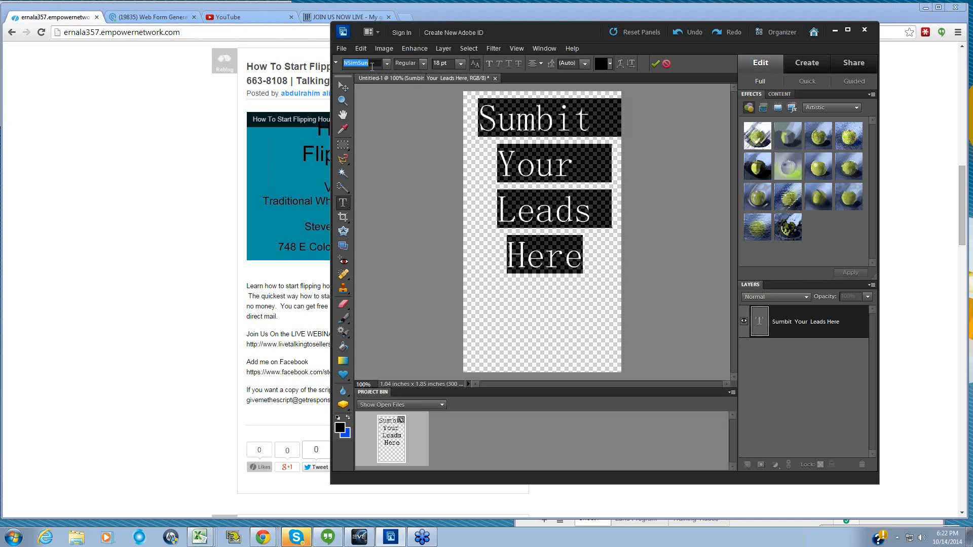
{"action": "key", "text": "Down"}
{"action": "key", "text": "Down"}
{"action": "key", "text": "Down"}
{"action": "key", "text": "Down"}
{"action": "key", "text": "Down"}
{"action": "key", "text": "Up"}
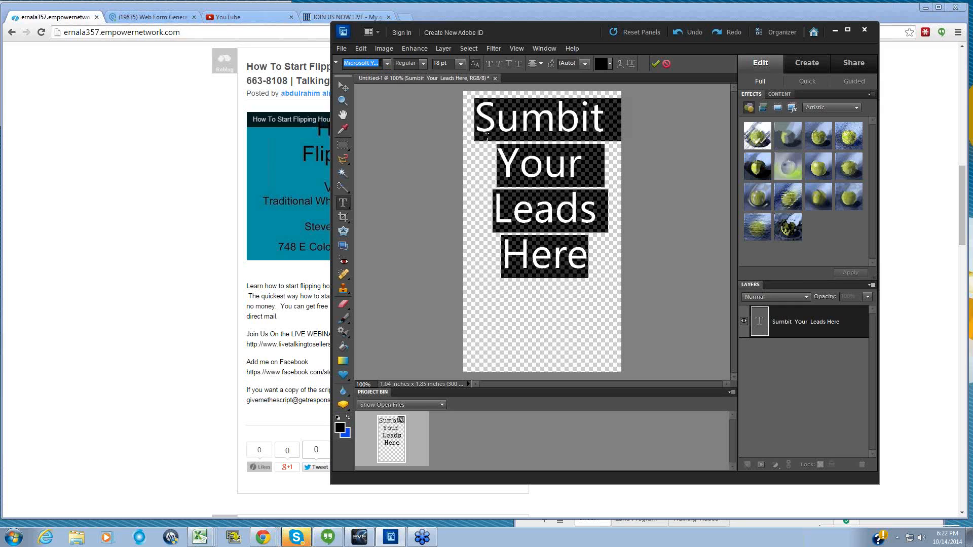
{"action": "left_click", "coordinate": [486, 118]}
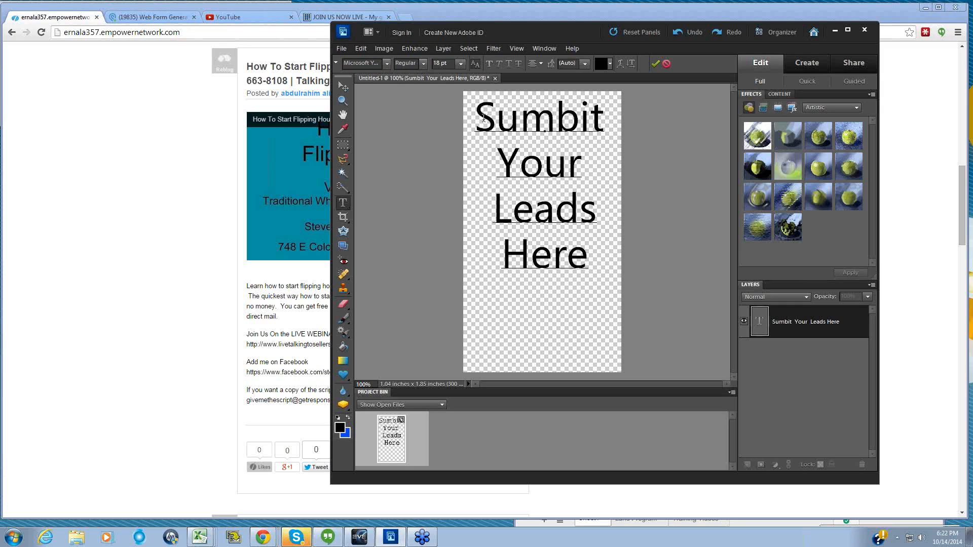
Replace the banner text with "SUBMIT YOUR LEADS HERE!", leaving a blank line above "HERE!", and move it slightly down the canvas.
{"action": "left_click_drag", "start_coordinate": [475, 119], "coordinate": [591, 244]}
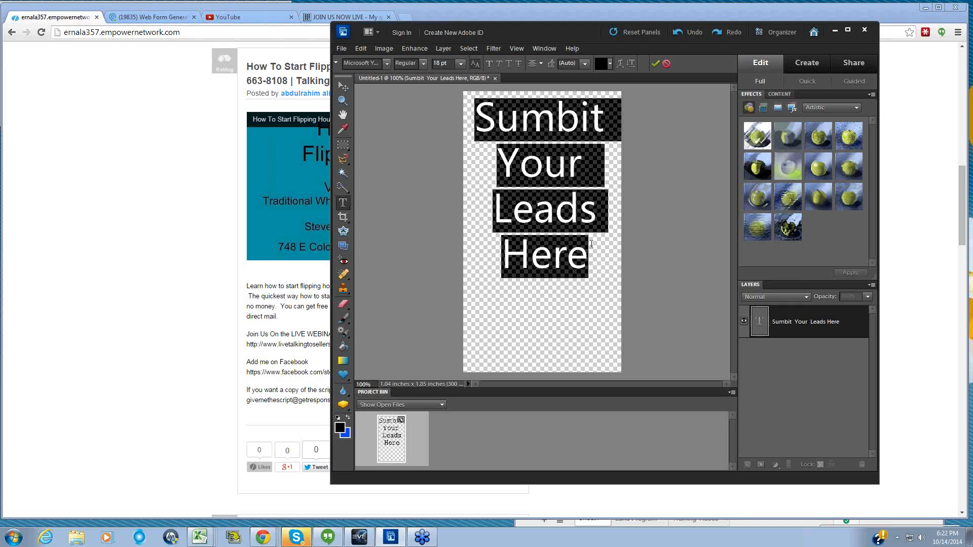
{"action": "type", "text": "SUBMIT YOUR"}
{"action": "key", "text": "Return"}
{"action": "type", "text": "LEADS HE"}
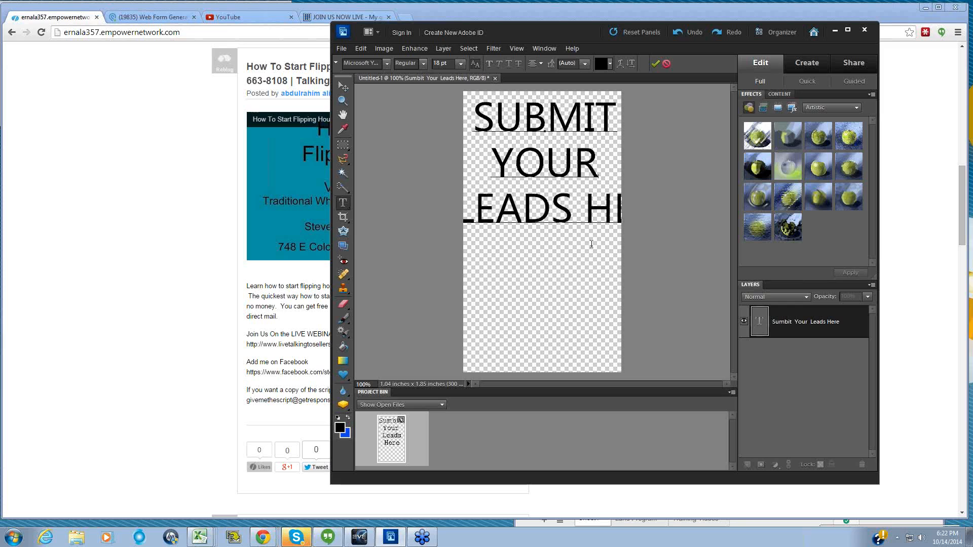
{"action": "key", "text": "BackSpace"}
{"action": "key", "text": "BackSpace"}
{"action": "key", "text": "Return"}
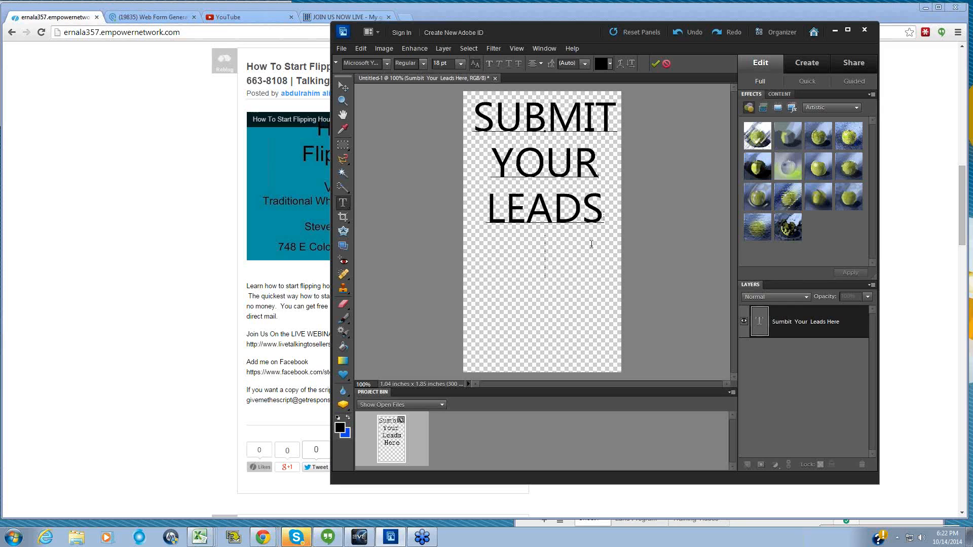
{"action": "type", "text": "HERE!"}
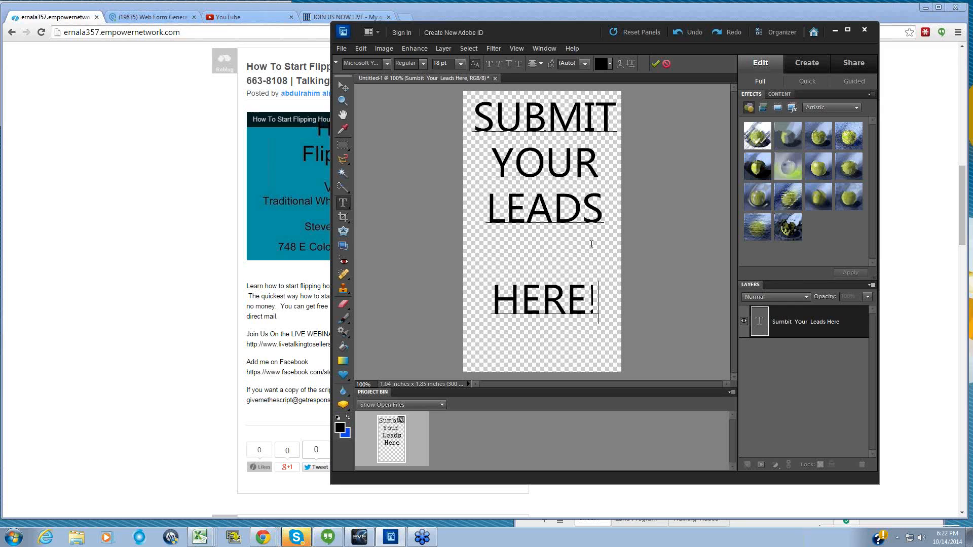
{"action": "left_click", "coordinate": [343, 87]}
{"action": "left_click_drag", "start_coordinate": [553, 160], "coordinate": [550, 179]}
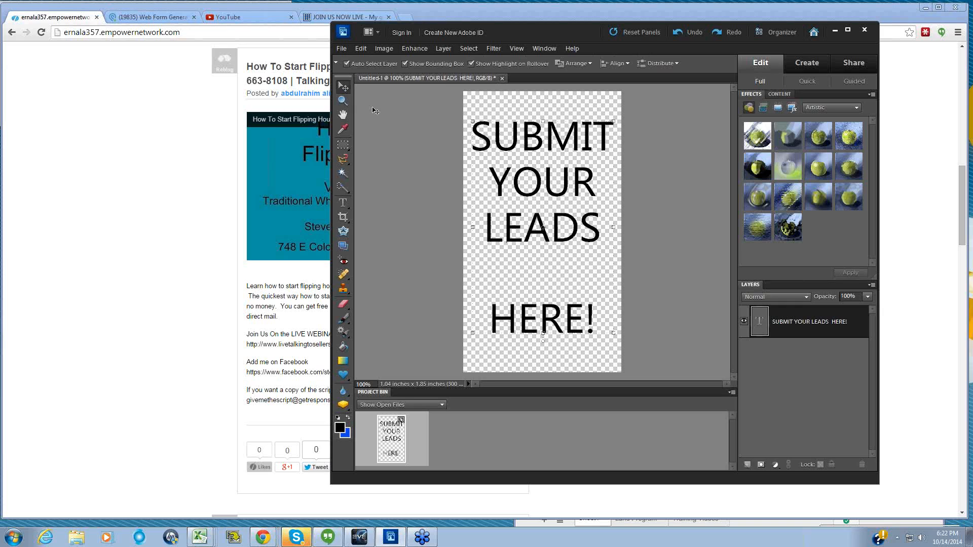
Swap bright blue into the foreground color and simplify the text layer for the Paint Bucket fill.
{"action": "left_click", "coordinate": [344, 347]}
{"action": "left_click", "coordinate": [347, 418]}
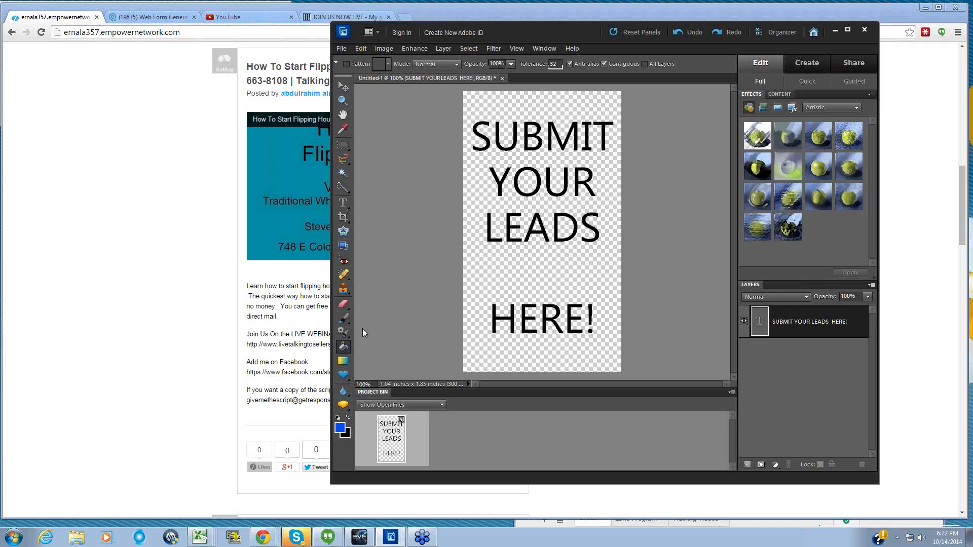
{"action": "left_click", "coordinate": [467, 274]}
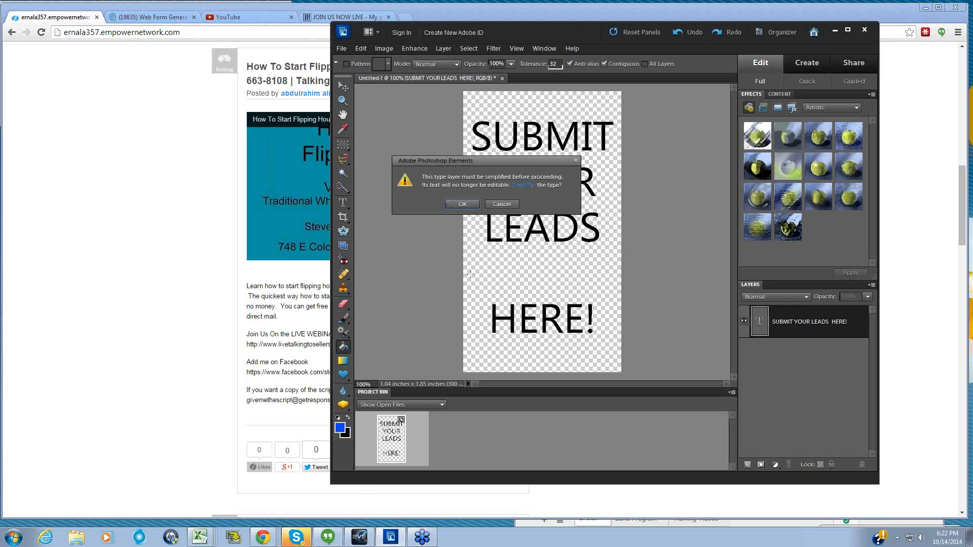
{"action": "left_click", "coordinate": [472, 201]}
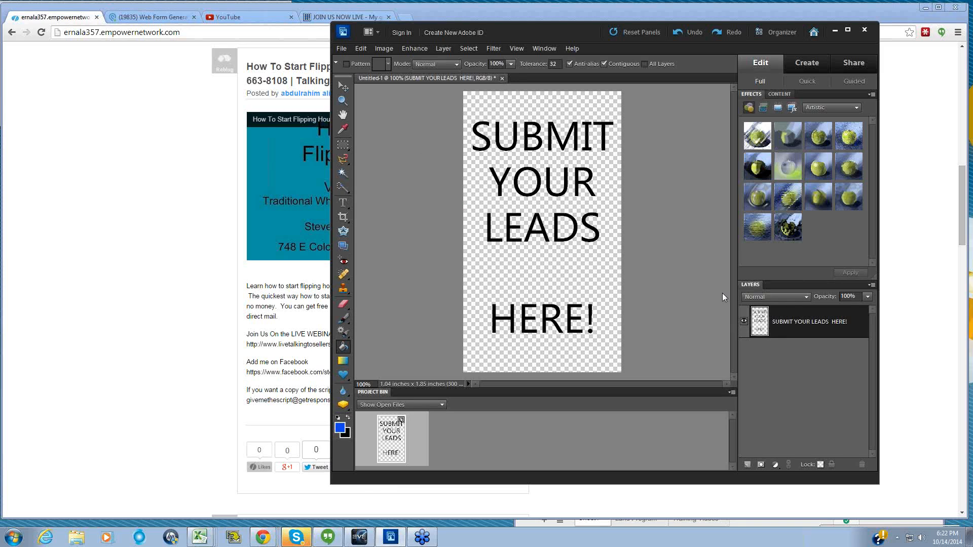
Create a new layer named Layer 1, fill it with bright blue and place it beneath the text layer.
{"action": "left_click", "coordinate": [446, 51]}
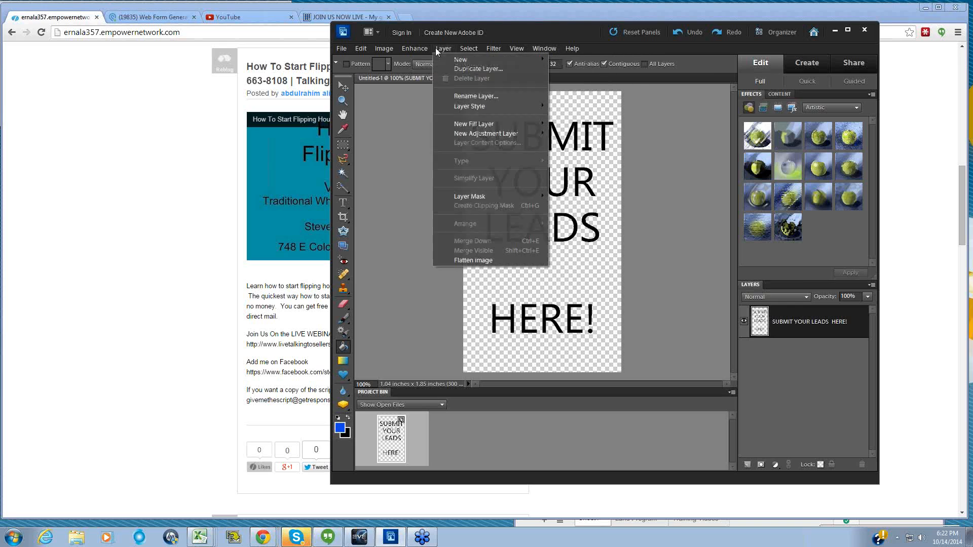
{"action": "mouse_move", "coordinate": [533, 62]}
{"action": "left_click", "coordinate": [577, 63]}
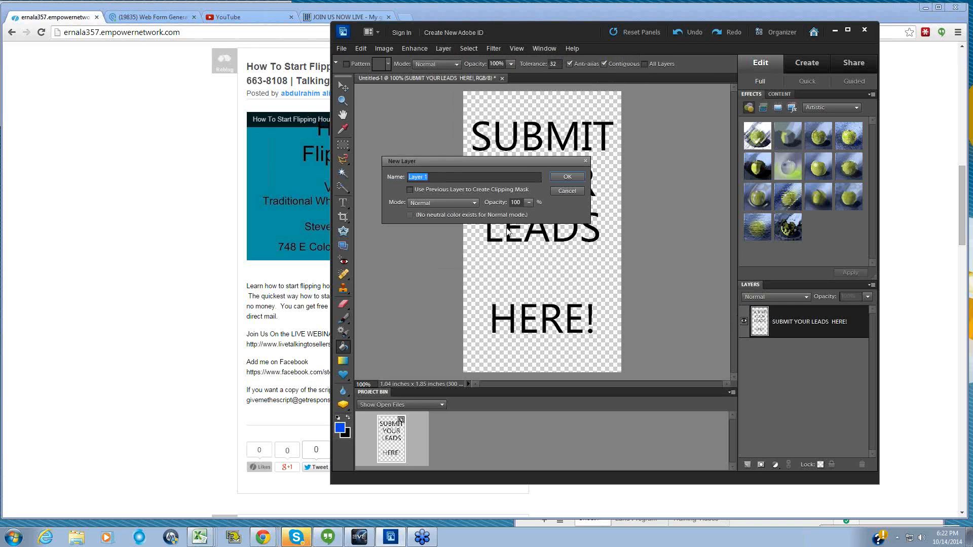
{"action": "left_click", "coordinate": [560, 180]}
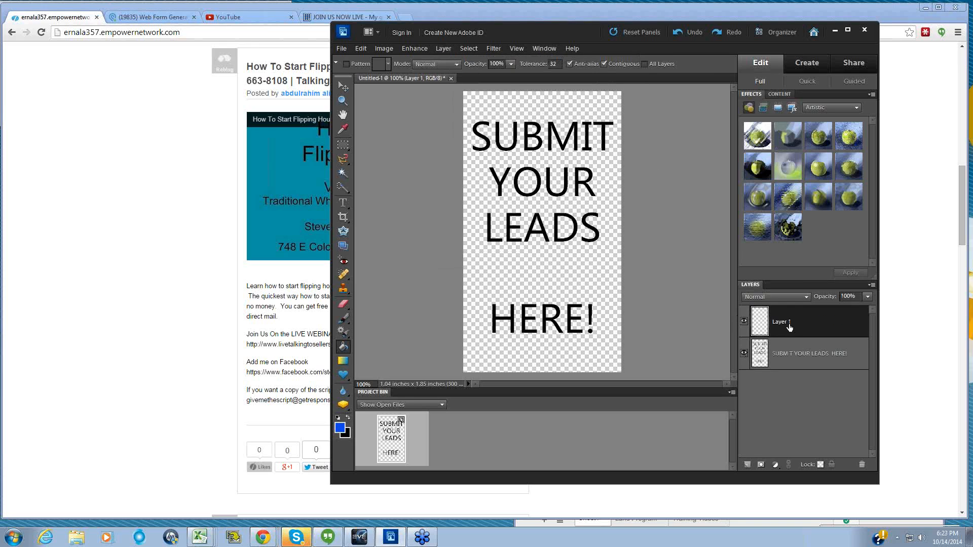
{"action": "left_click", "coordinate": [470, 266]}
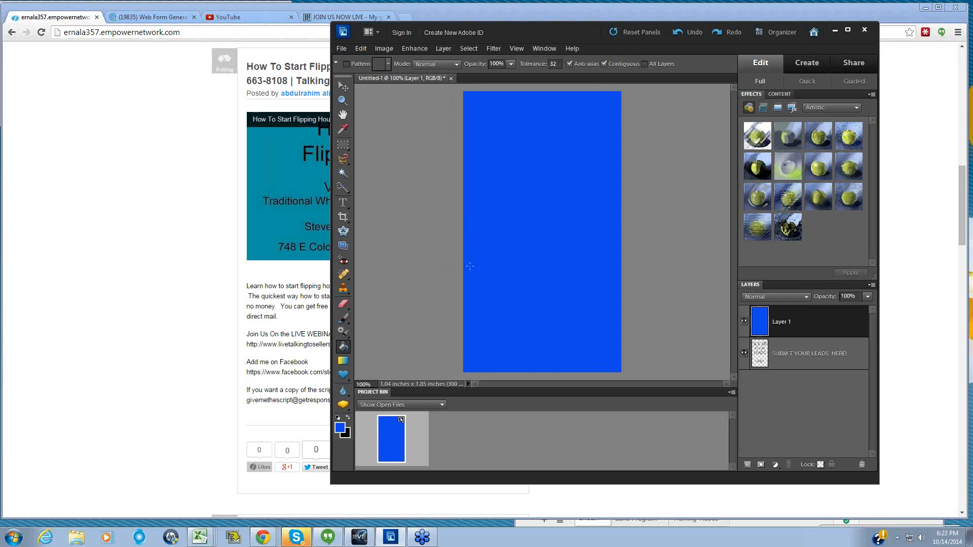
{"action": "left_click_drag", "start_coordinate": [799, 310], "coordinate": [801, 379]}
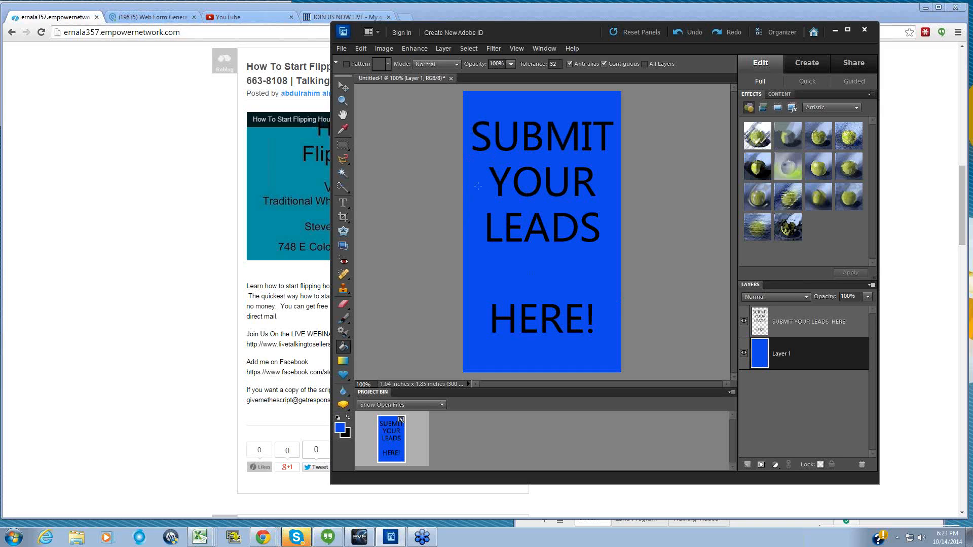
Set the foreground color to light blue (acbfef) and refill the background layer with it.
{"action": "left_click", "coordinate": [340, 429]}
{"action": "left_click_drag", "start_coordinate": [413, 183], "coordinate": [403, 166]}
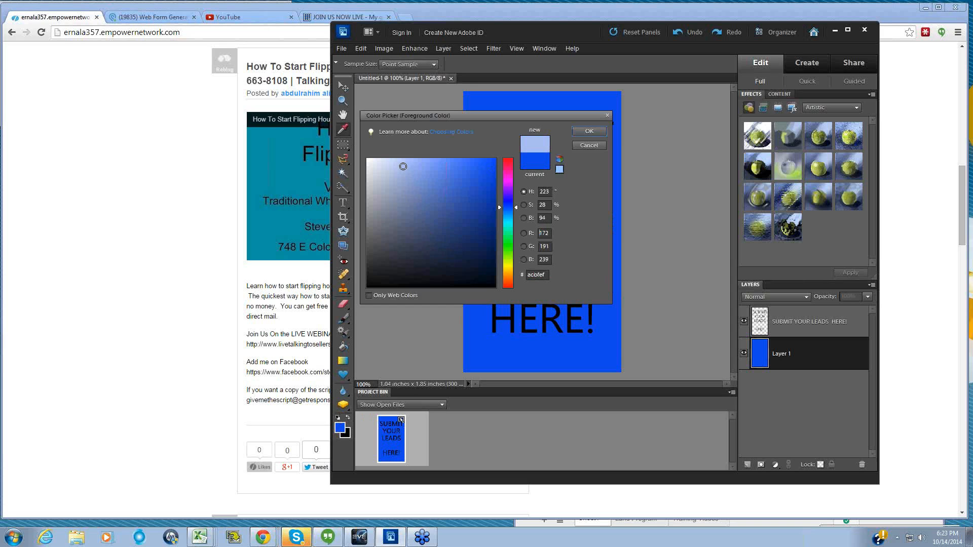
{"action": "left_click", "coordinate": [588, 132]}
{"action": "left_click", "coordinate": [471, 174]}
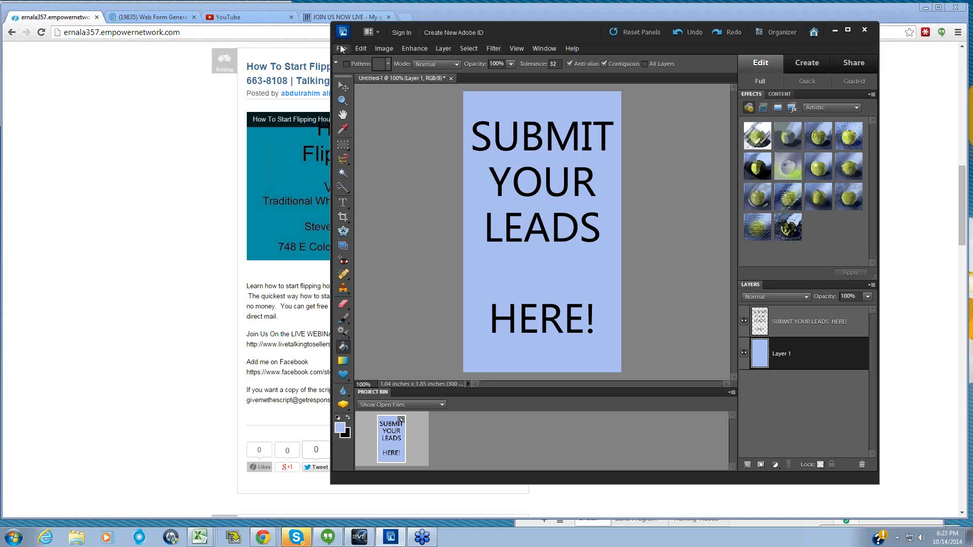
Set the foreground color to dark green (009904) and refill the background layer with it.
{"action": "left_click", "coordinate": [340, 427]}
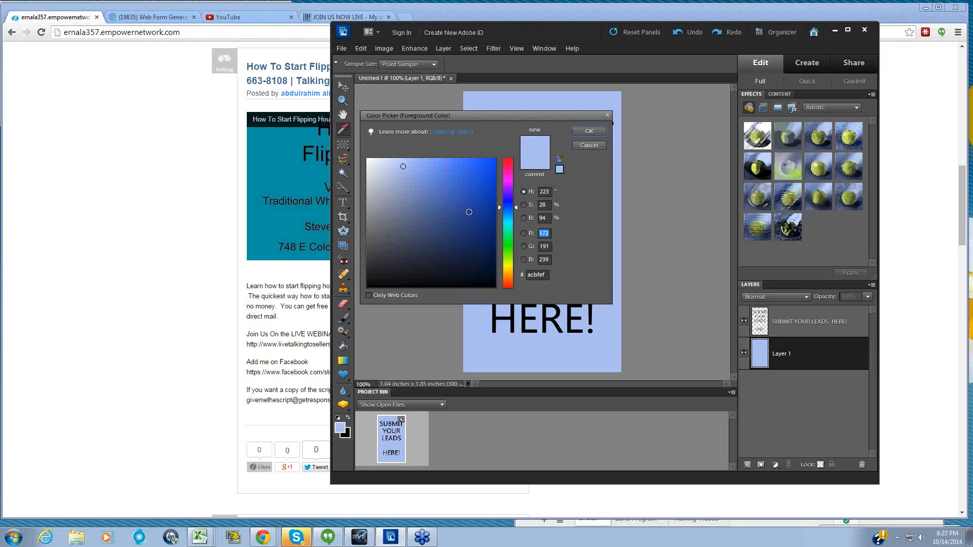
{"action": "left_click_drag", "start_coordinate": [506, 214], "coordinate": [507, 244]}
{"action": "left_click", "coordinate": [461, 180]}
{"action": "mouse_move", "coordinate": [446, 164]}
{"action": "left_mouse_down"}
{"action": "mouse_move", "coordinate": [440, 159]}
{"action": "mouse_move", "coordinate": [496, 207]}
{"action": "left_mouse_up"}
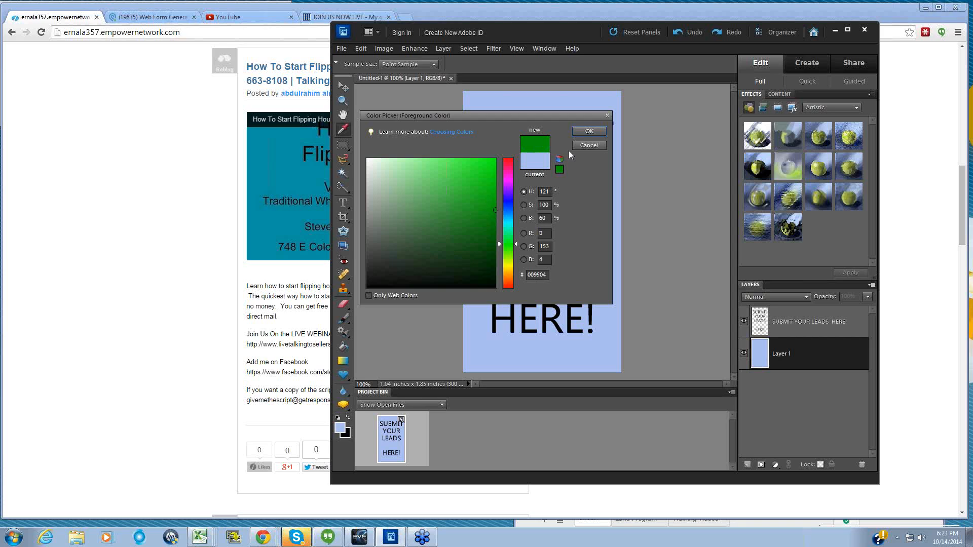
{"action": "left_click", "coordinate": [581, 133]}
{"action": "left_click", "coordinate": [478, 179]}
Save the banner as a JPEG named SUBMITLEAD in the YouTube Thumbnails folder, keeping the offered JPEG options.
{"action": "left_click", "coordinate": [336, 50]}
{"action": "left_click", "coordinate": [384, 144]}
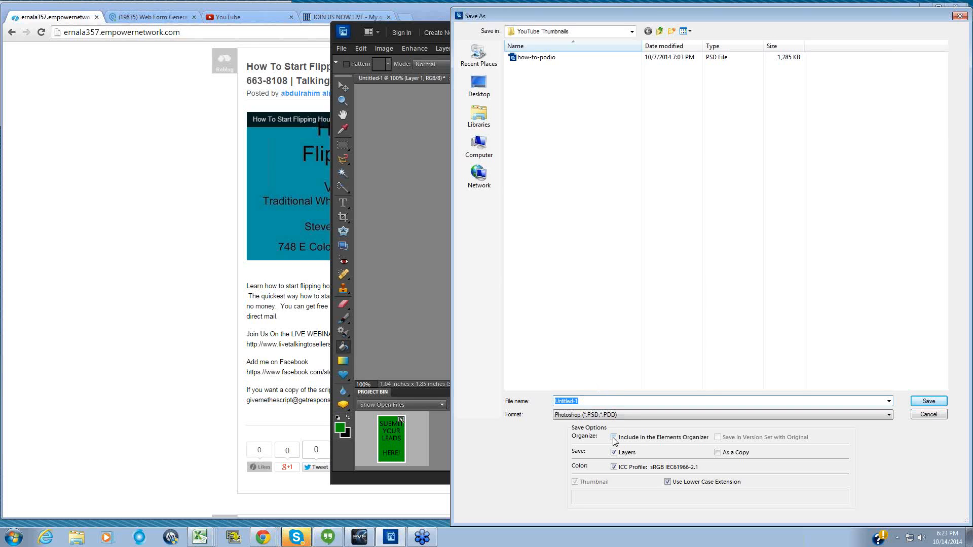
{"action": "left_click", "coordinate": [606, 415]}
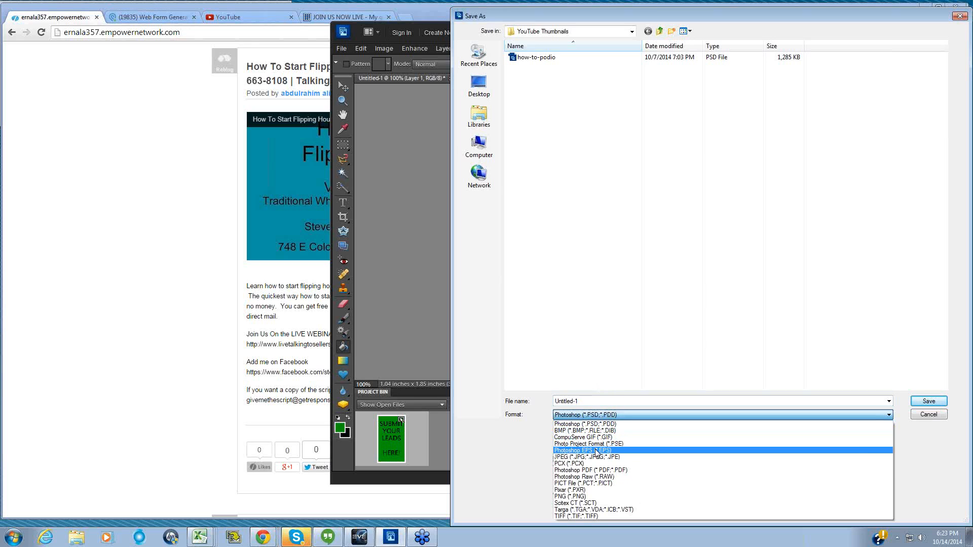
{"action": "left_click", "coordinate": [596, 457]}
{"action": "double_click", "coordinate": [577, 403]}
{"action": "left_click", "coordinate": [576, 401]}
{"action": "key", "text": "ctrl+a"}
{"action": "type", "text": "g"}
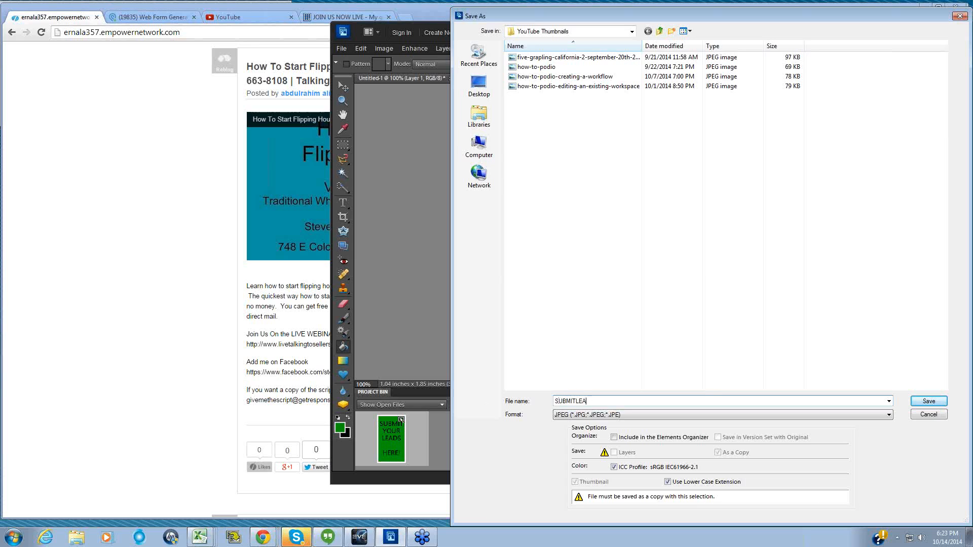
{"action": "key", "text": "BackSpace"}
{"action": "key", "text": "BackSpace"}
{"action": "key", "text": "BackSpace"}
{"action": "key", "text": "BackSpace"}
{"action": "type", "text": "SUBMITLEAD"}
{"action": "left_click", "coordinate": [929, 401]}
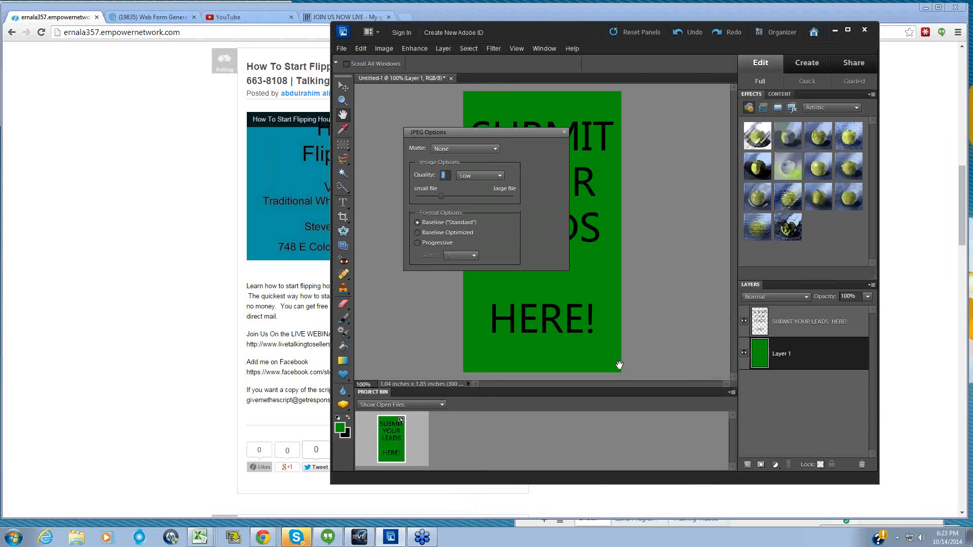
{"action": "left_click", "coordinate": [541, 148]}
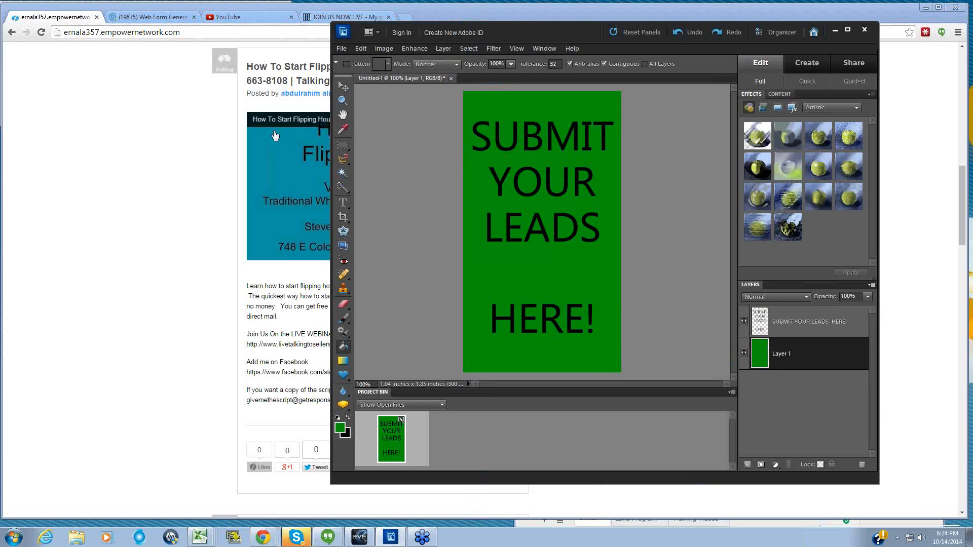
Switch to the blog in Chrome and open the file chooser for replacing the sidebar banner image.
{"action": "left_click", "coordinate": [205, 125]}
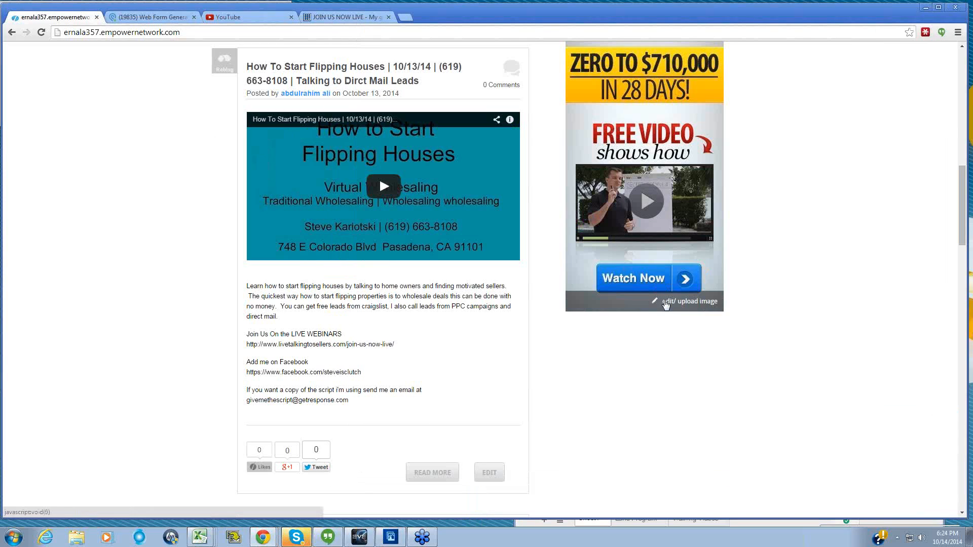
{"action": "left_click", "coordinate": [686, 302]}
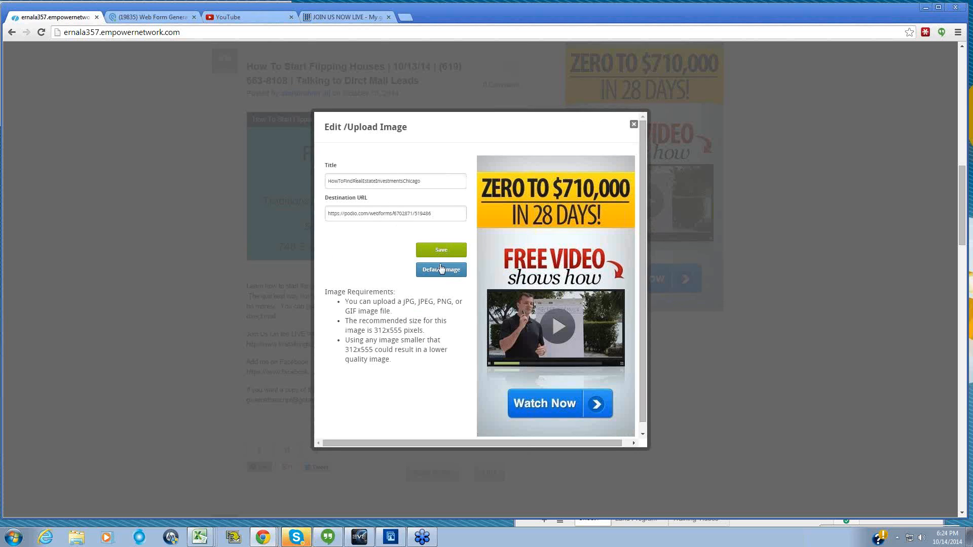
{"action": "mouse_move", "coordinate": [525, 282]}
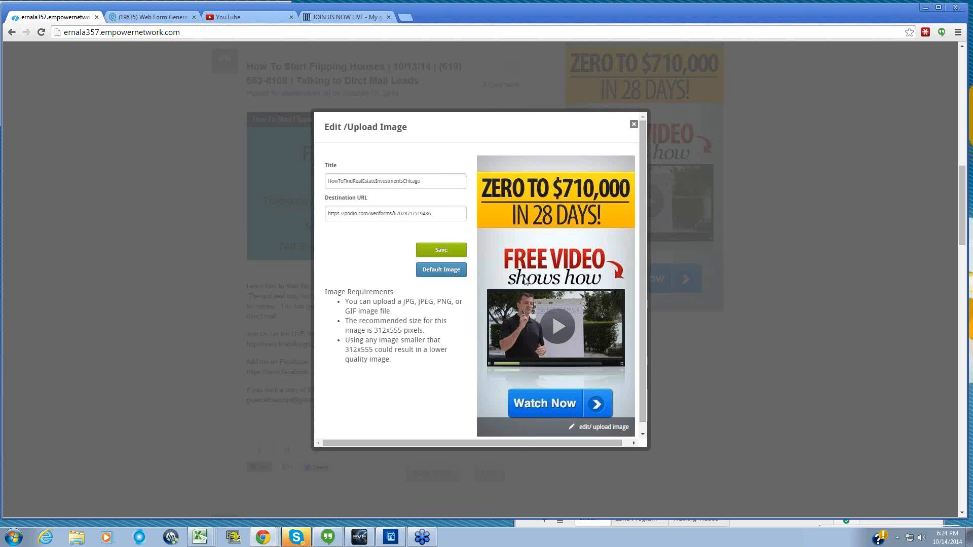
{"action": "left_click", "coordinate": [589, 416]}
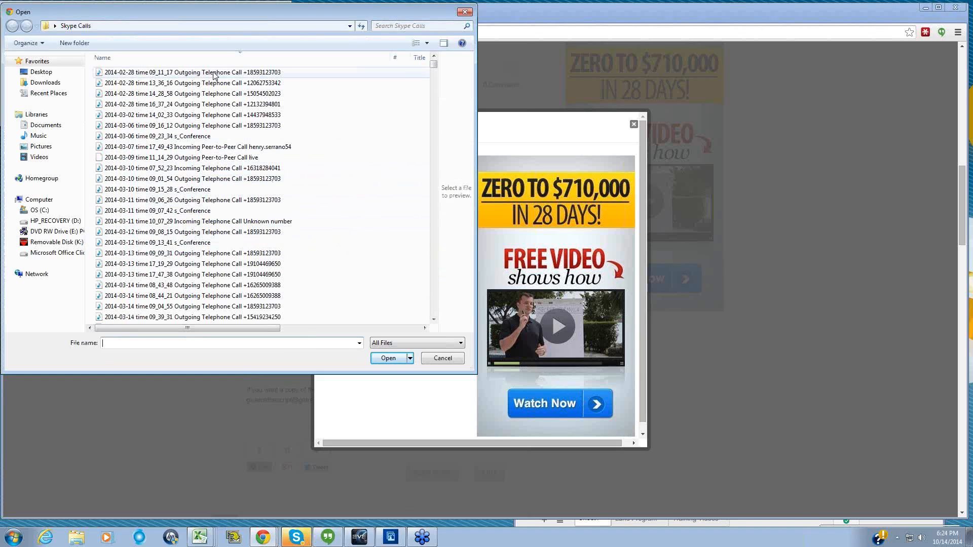
Upload the SUBMITLEAD image from the YouTube Thumbnails folder on Removable Disk (K:) as the sidebar banner and save it.
{"action": "left_click", "coordinate": [56, 242]}
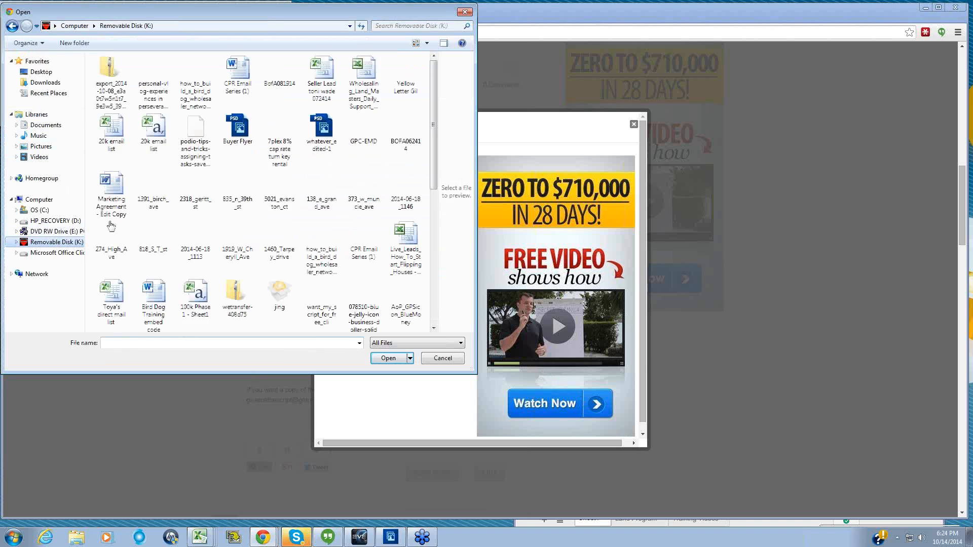
{"action": "left_click", "coordinate": [430, 266]}
{"action": "left_click_drag", "start_coordinate": [430, 266], "coordinate": [430, 286]}
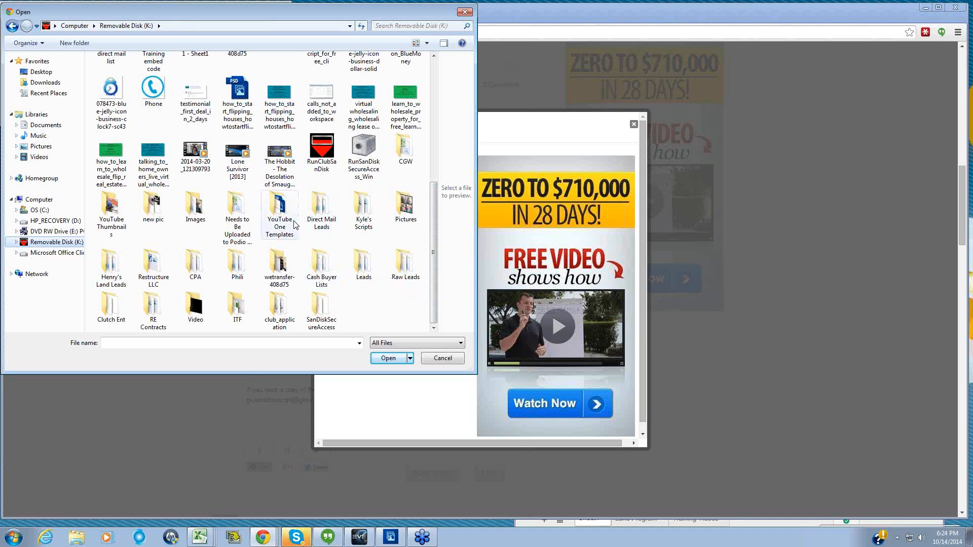
{"action": "left_click", "coordinate": [121, 217]}
{"action": "double_click", "coordinate": [122, 217]}
{"action": "left_click", "coordinate": [210, 208]}
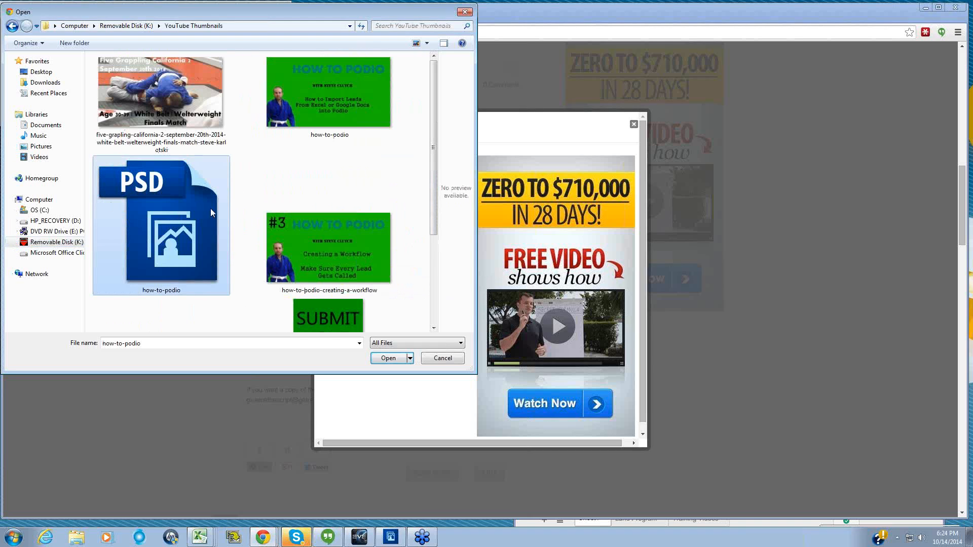
{"action": "scroll", "coordinate": [211, 208], "scroll_direction": "down", "scroll_amount": 2}
{"action": "double_click", "coordinate": [307, 254]}
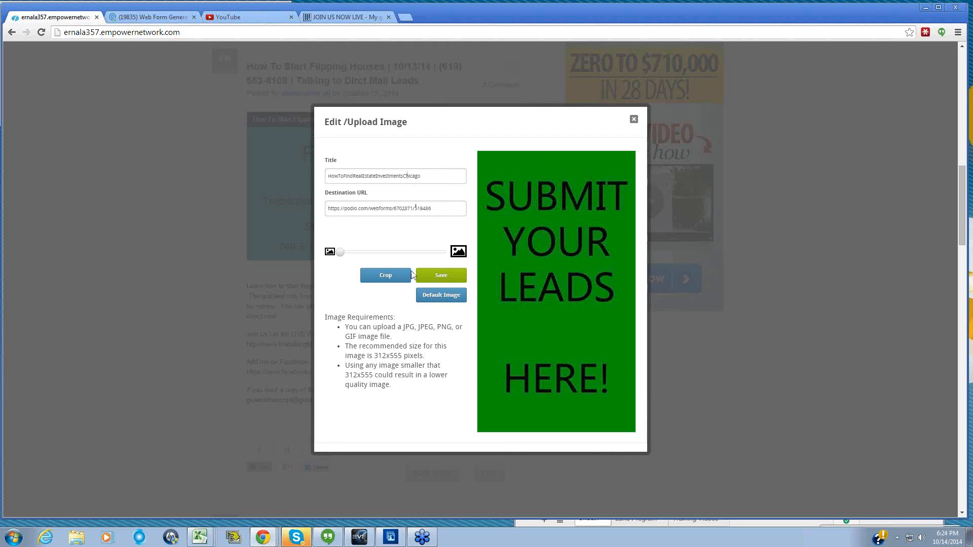
{"action": "left_click", "coordinate": [438, 275]}
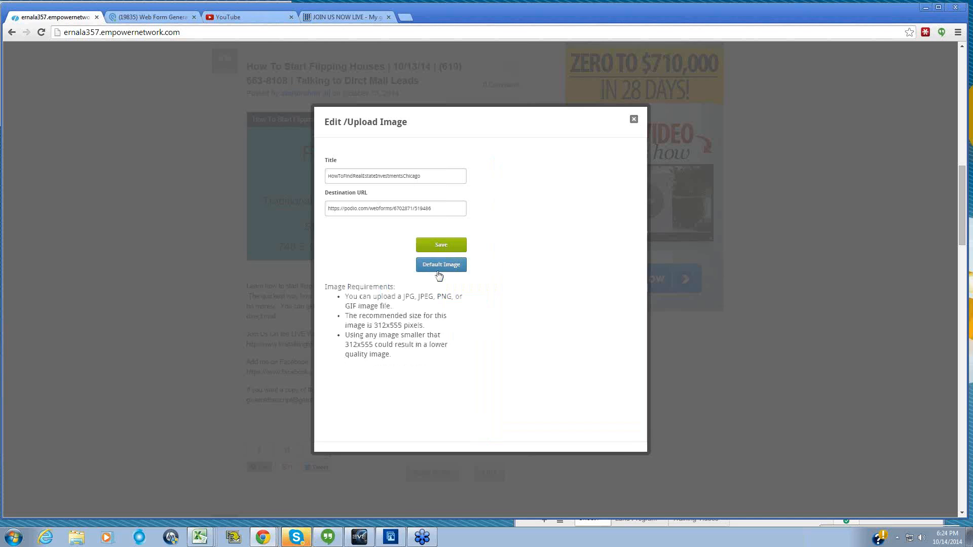
{"action": "left_click", "coordinate": [634, 120]}
Test the new sidebar banner's link, check the banner on the blog page, and close the opened web form page.
{"action": "scroll", "coordinate": [545, 249], "scroll_direction": "up", "scroll_amount": 4}
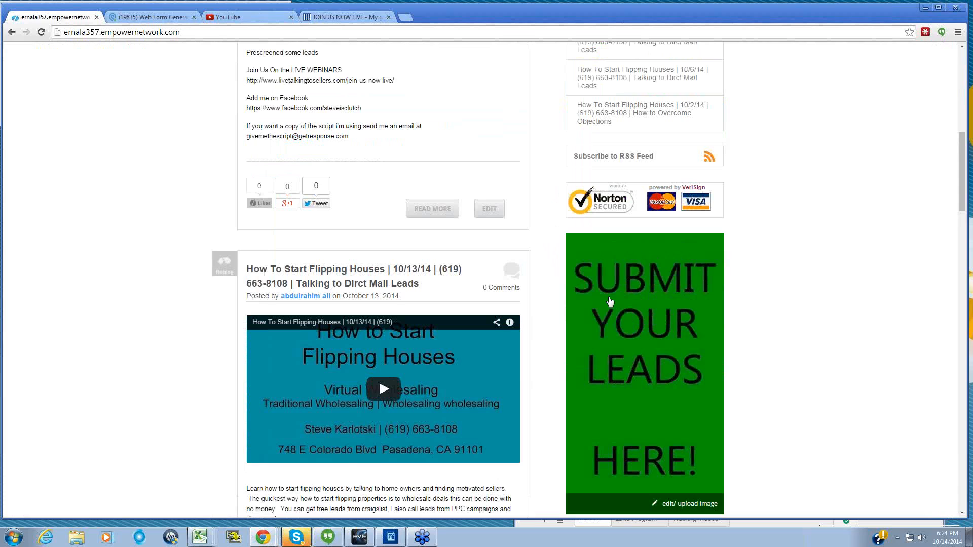
{"action": "left_click", "coordinate": [616, 304]}
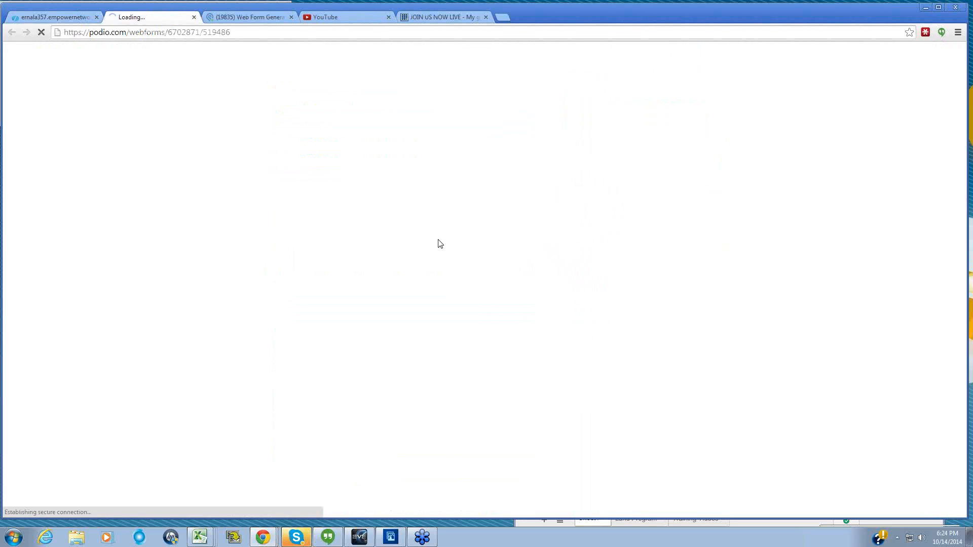
{"action": "left_click", "coordinate": [63, 14]}
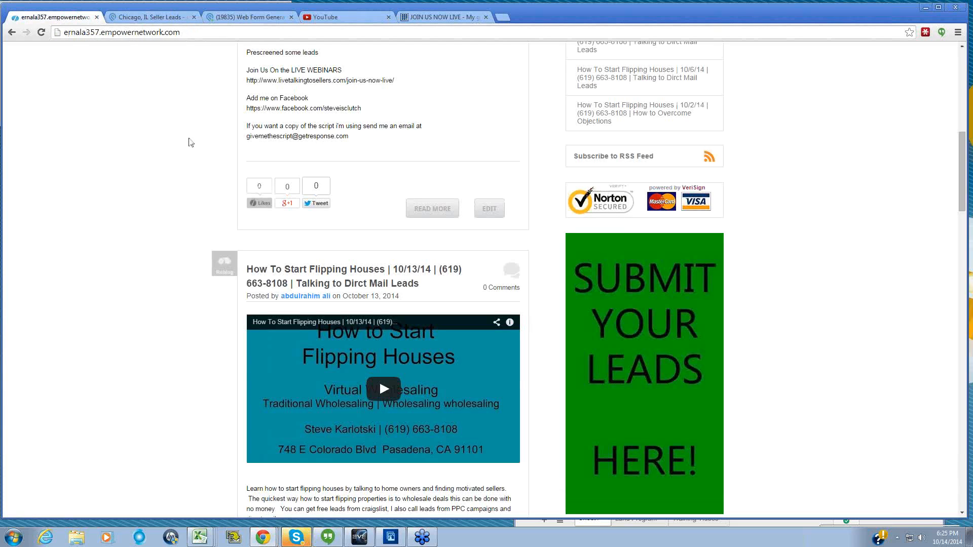
{"action": "scroll", "coordinate": [190, 143], "scroll_direction": "up", "scroll_amount": 15}
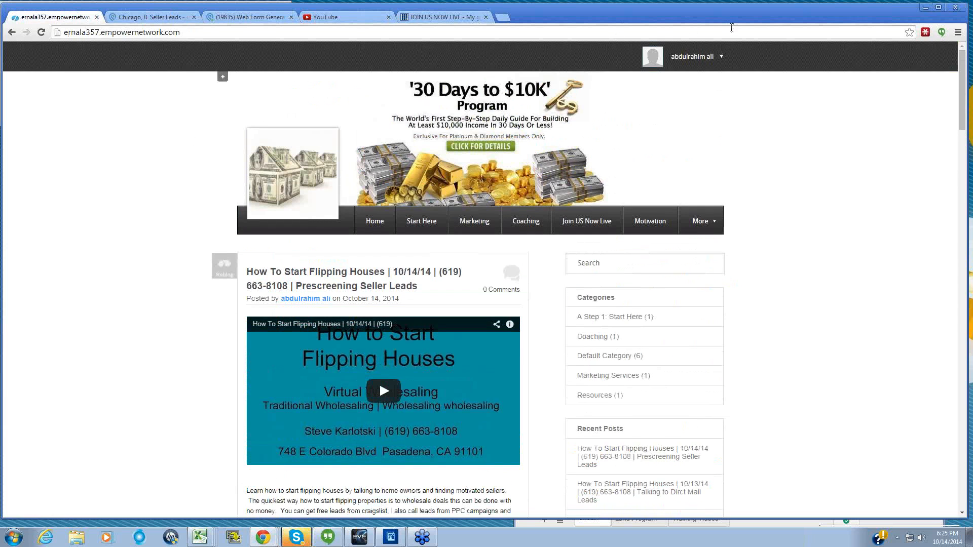
{"action": "scroll", "coordinate": [133, 167], "scroll_direction": "down", "scroll_amount": 9}
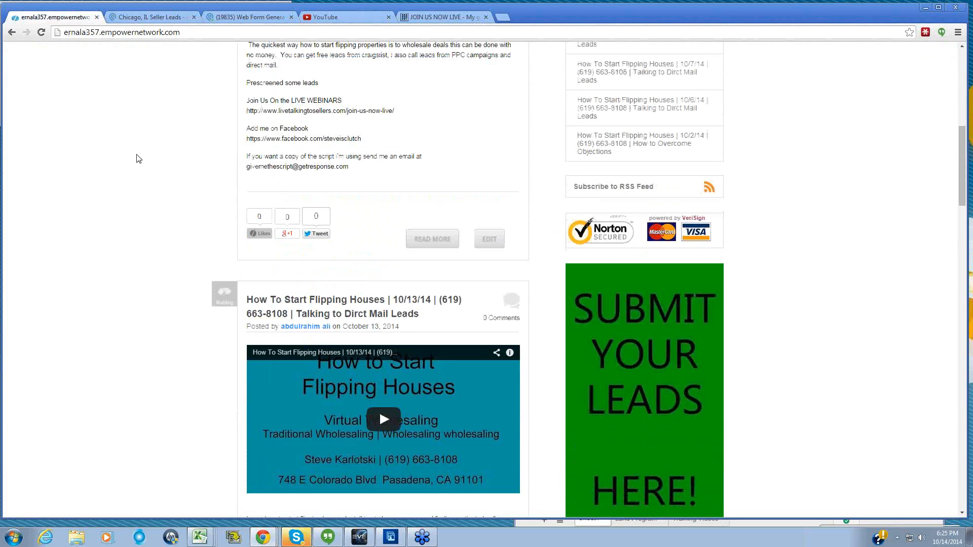
{"action": "scroll", "coordinate": [138, 159], "scroll_direction": "down", "scroll_amount": 2}
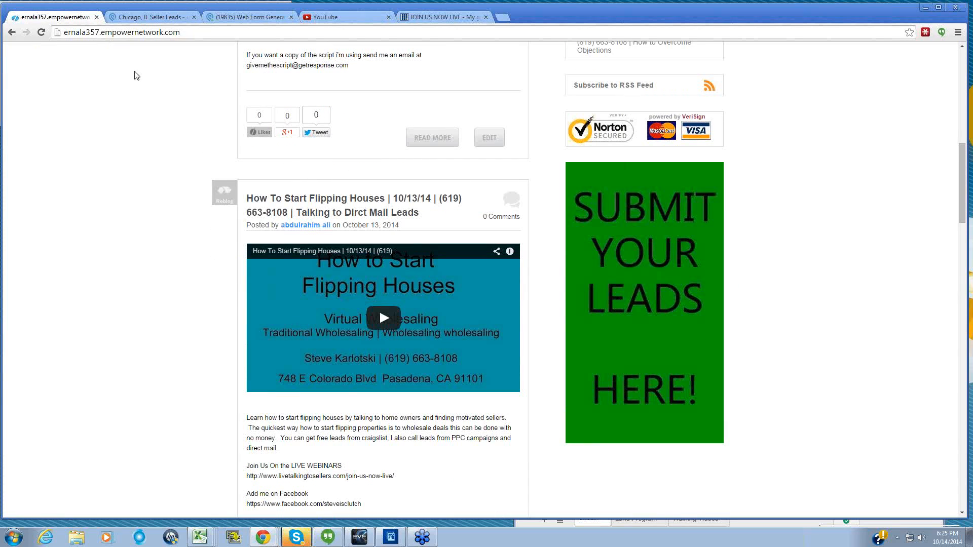
{"action": "left_click", "coordinate": [191, 19]}
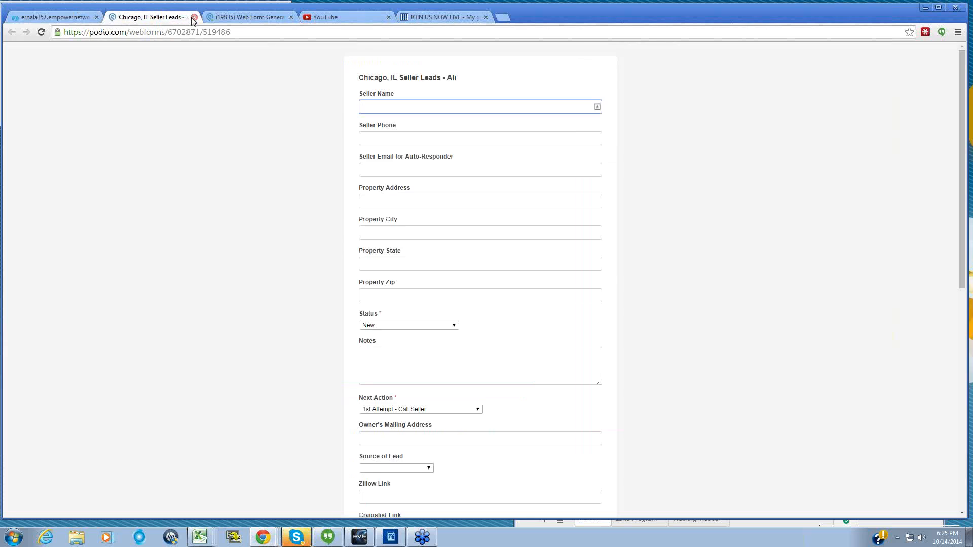
{"action": "left_click", "coordinate": [194, 17]}
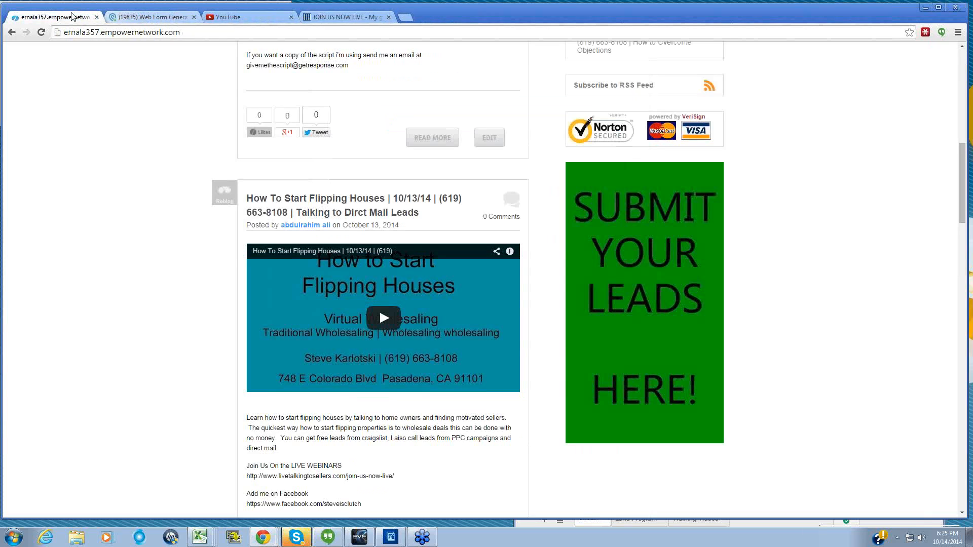
Save the Seller Leads web form in Podio, highlight its share link, and finish sharing.
{"action": "left_click", "coordinate": [129, 17]}
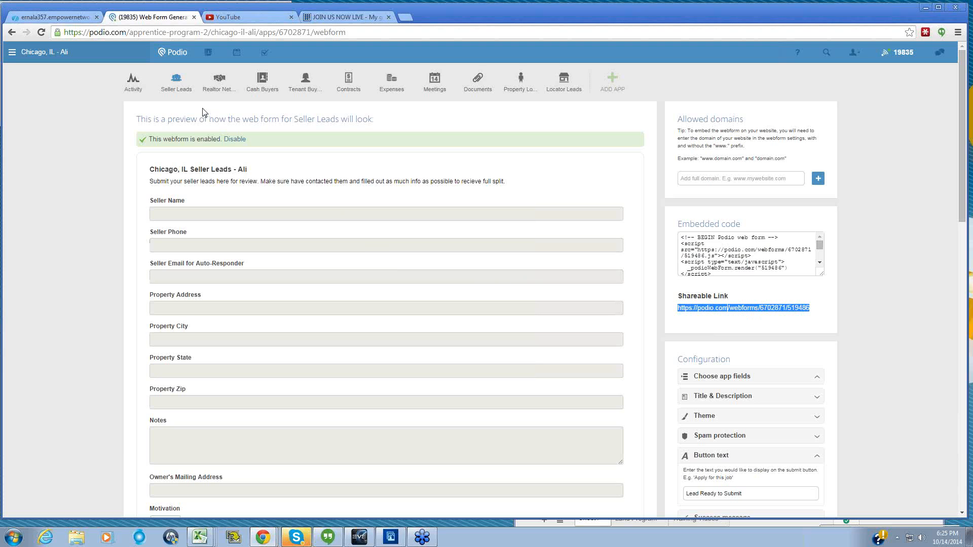
{"action": "left_click", "coordinate": [176, 84]}
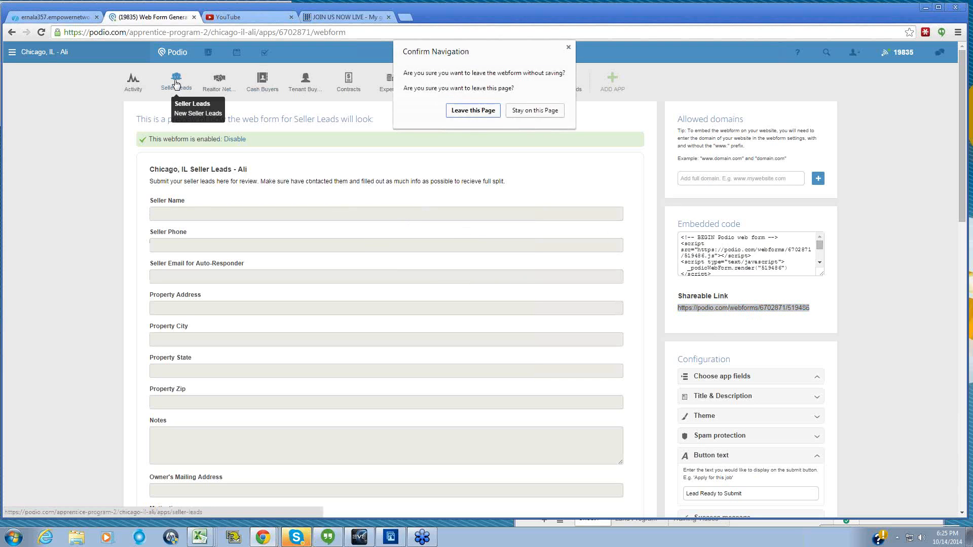
{"action": "left_click", "coordinate": [472, 114]}
{"action": "left_click", "coordinate": [568, 47]}
{"action": "scroll", "coordinate": [562, 284], "scroll_direction": "down", "scroll_amount": 20}
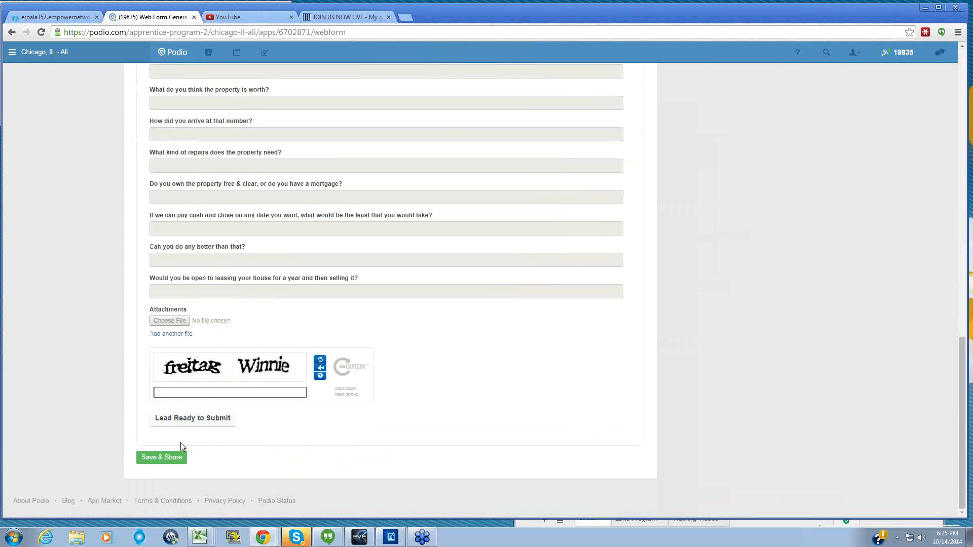
{"action": "left_click", "coordinate": [176, 457]}
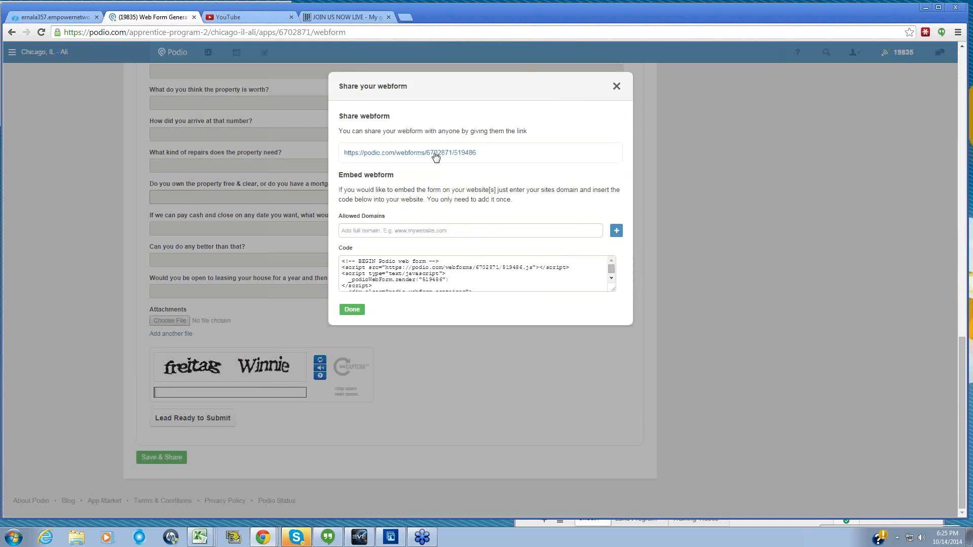
{"action": "left_click_drag", "start_coordinate": [502, 153], "coordinate": [346, 174]}
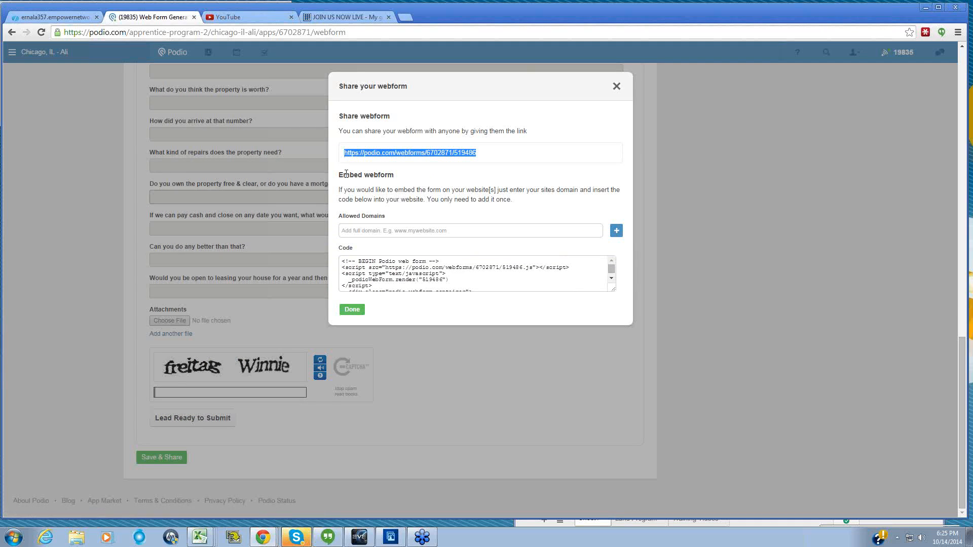
{"action": "left_click", "coordinate": [352, 310]}
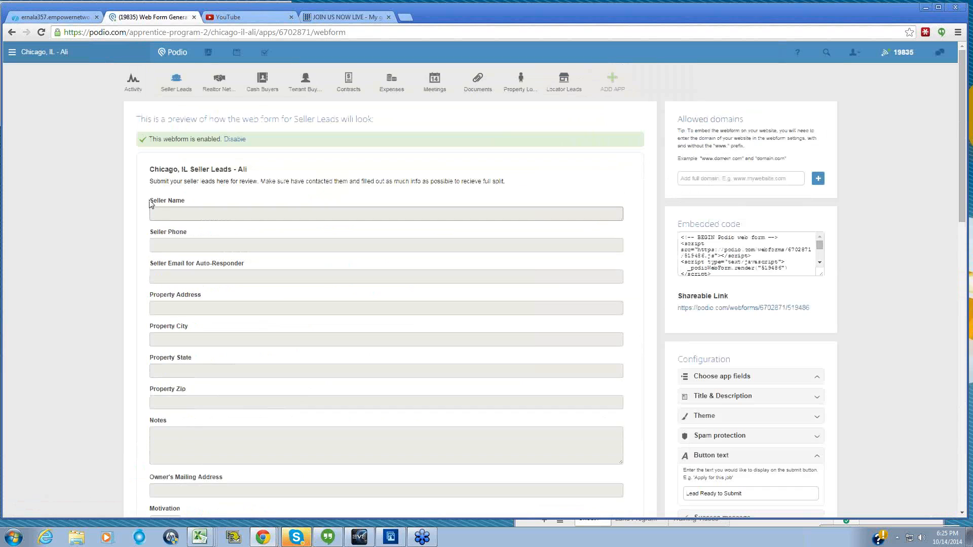
Open the Seller Leads app in Podio and go to its Webform configuration.
{"action": "left_click", "coordinate": [176, 82]}
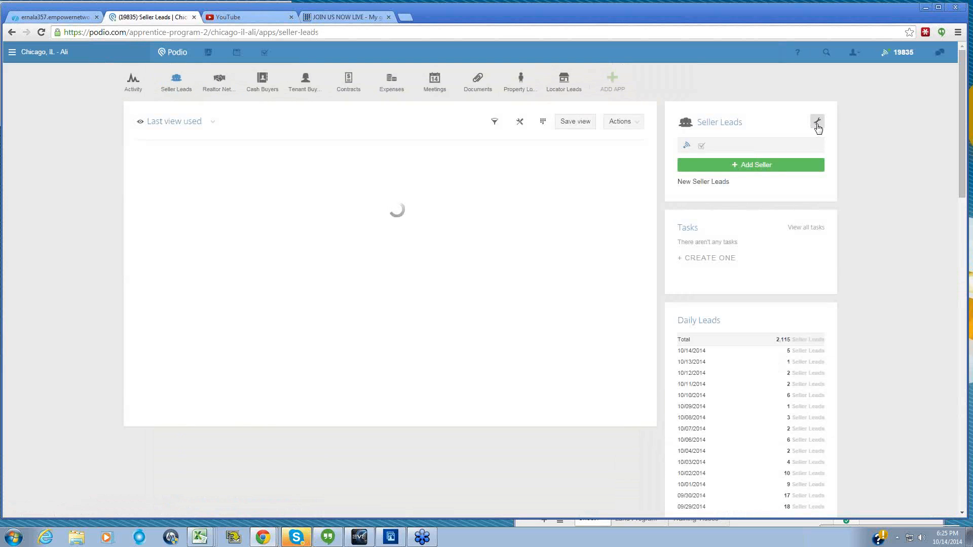
{"action": "left_click", "coordinate": [817, 123]}
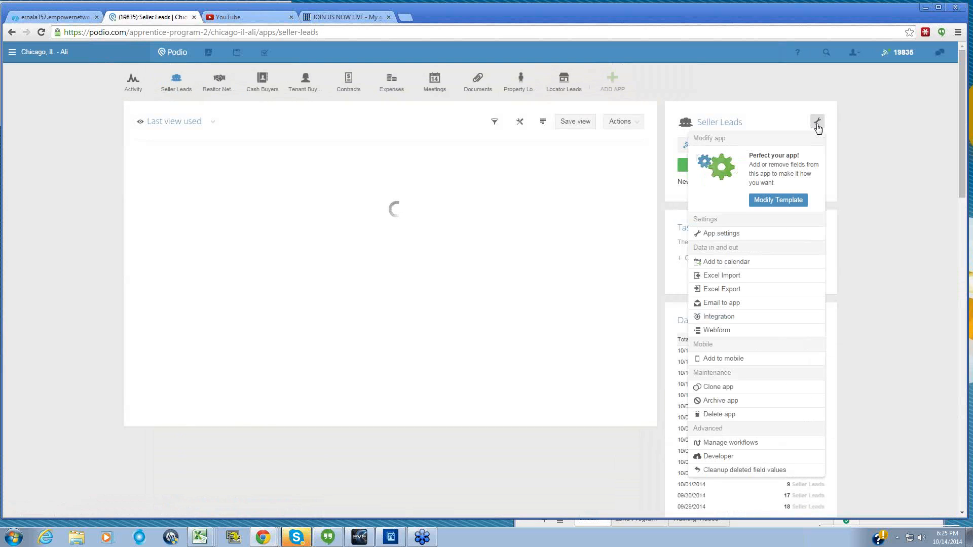
{"action": "left_click", "coordinate": [725, 333]}
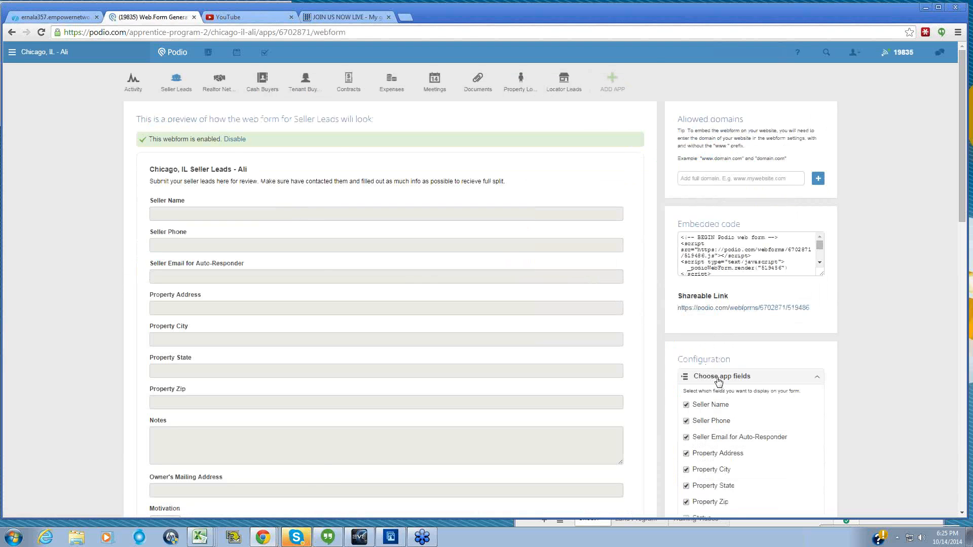
Review the web form's Title & Description settings and highlight its shareable link.
{"action": "scroll", "coordinate": [719, 381], "scroll_direction": "down", "scroll_amount": 4}
{"action": "left_click", "coordinate": [711, 175]}
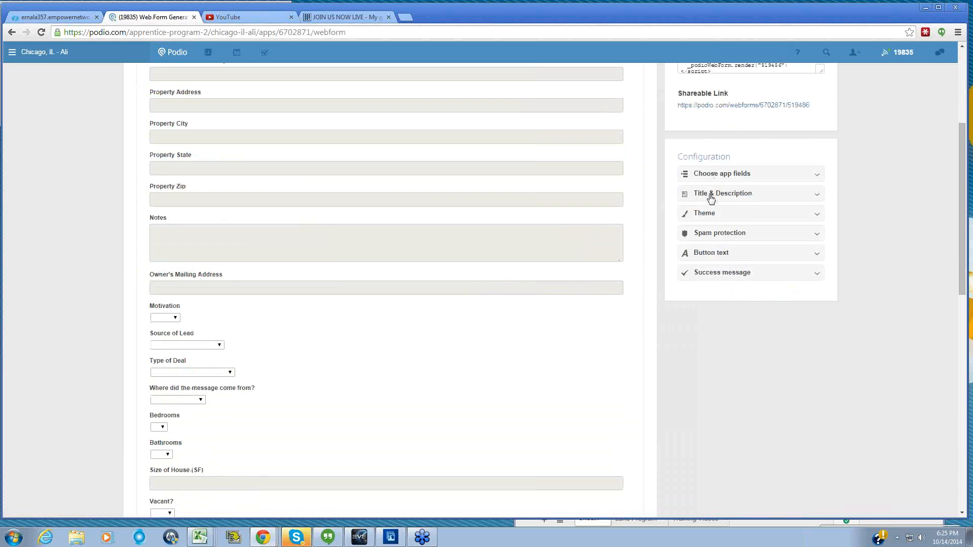
{"action": "left_click", "coordinate": [711, 195]}
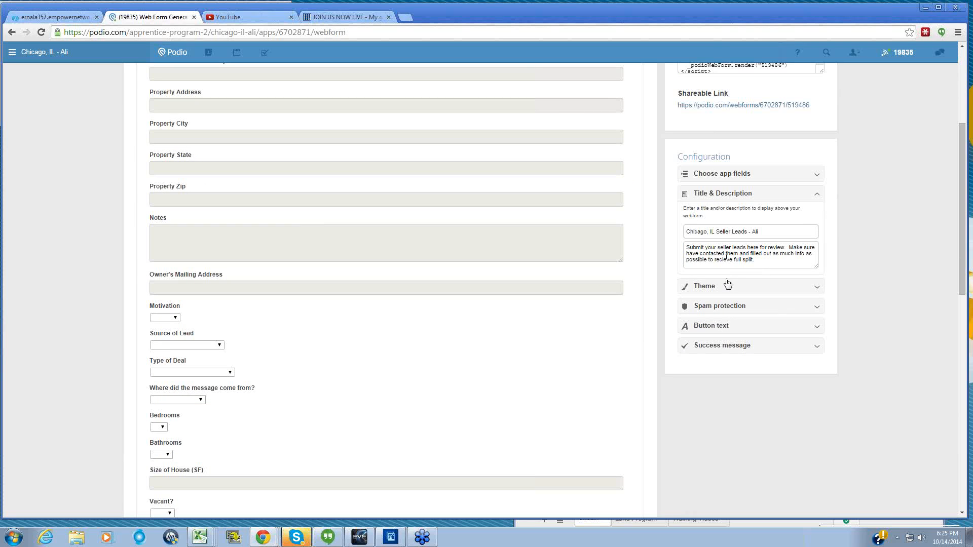
{"action": "scroll", "coordinate": [509, 300], "scroll_direction": "down", "scroll_amount": 5}
{"action": "scroll", "coordinate": [717, 173], "scroll_direction": "up", "scroll_amount": 8}
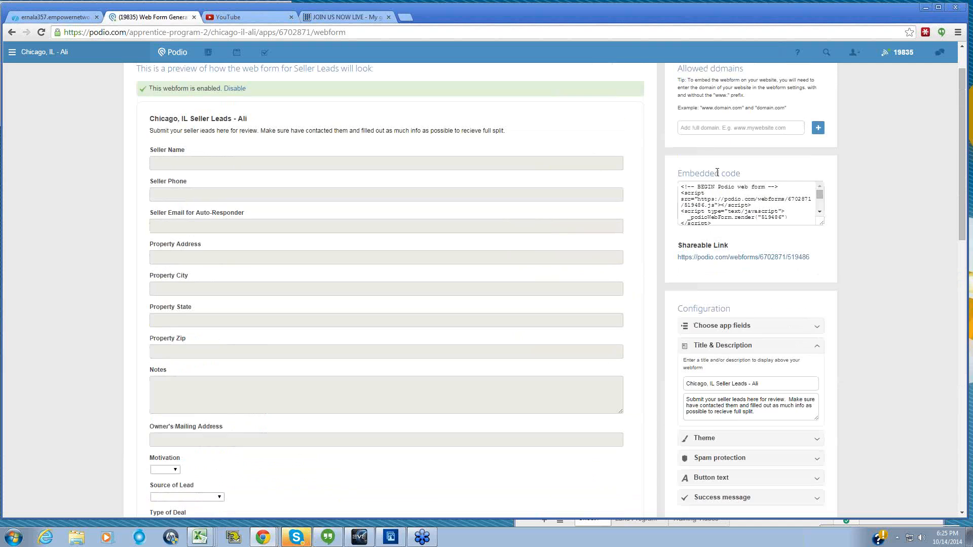
{"action": "left_click_drag", "start_coordinate": [814, 258], "coordinate": [671, 264]}
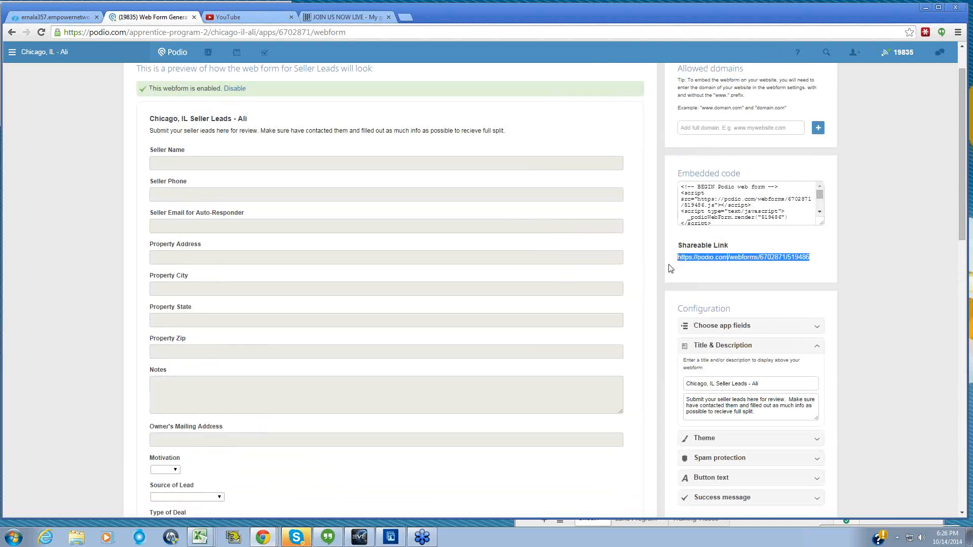
Return to the blog and open the image settings of the green sidebar banner.
{"action": "left_click", "coordinate": [74, 17]}
{"action": "scroll", "coordinate": [210, 196], "scroll_direction": "up", "scroll_amount": 6}
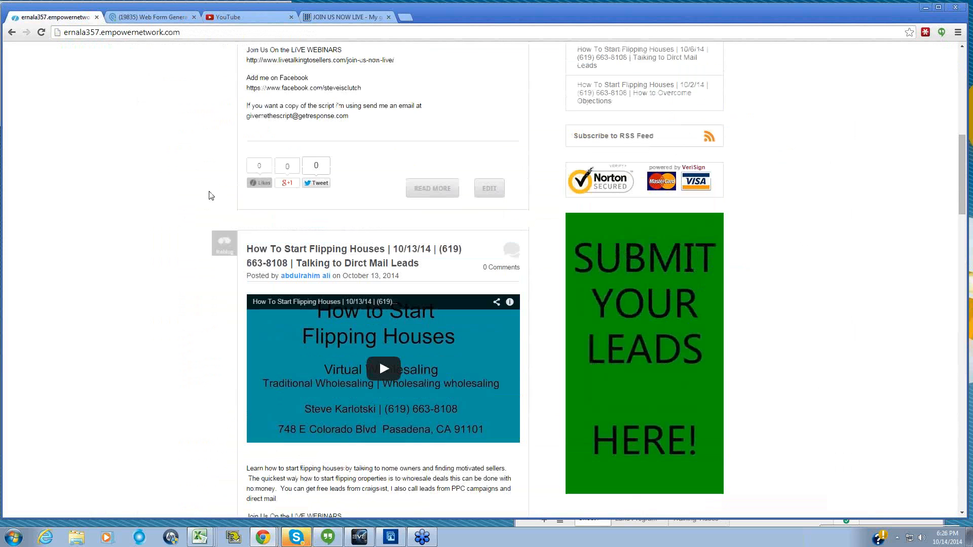
{"action": "scroll", "coordinate": [211, 197], "scroll_direction": "up", "scroll_amount": 4}
{"action": "mouse_move", "coordinate": [679, 59]}
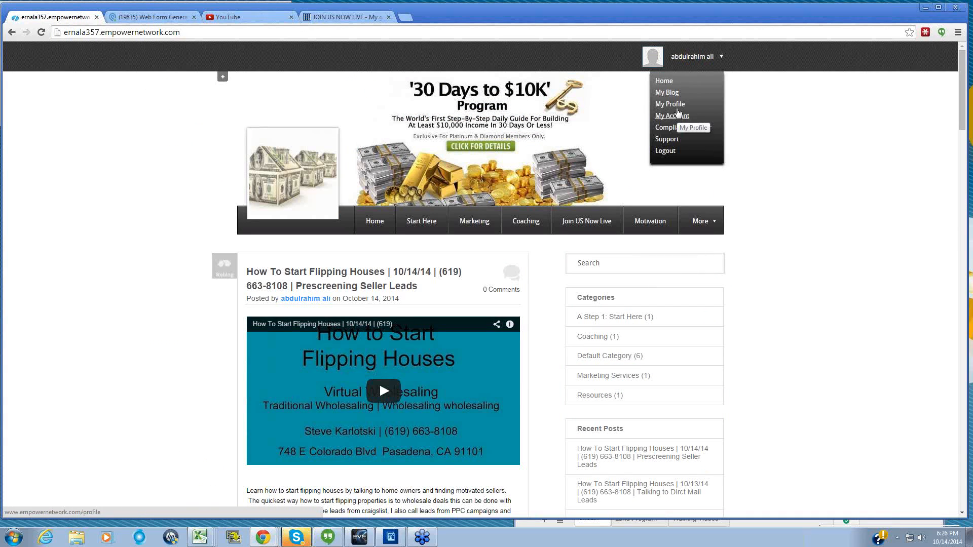
{"action": "scroll", "coordinate": [143, 198], "scroll_direction": "down", "scroll_amount": 12}
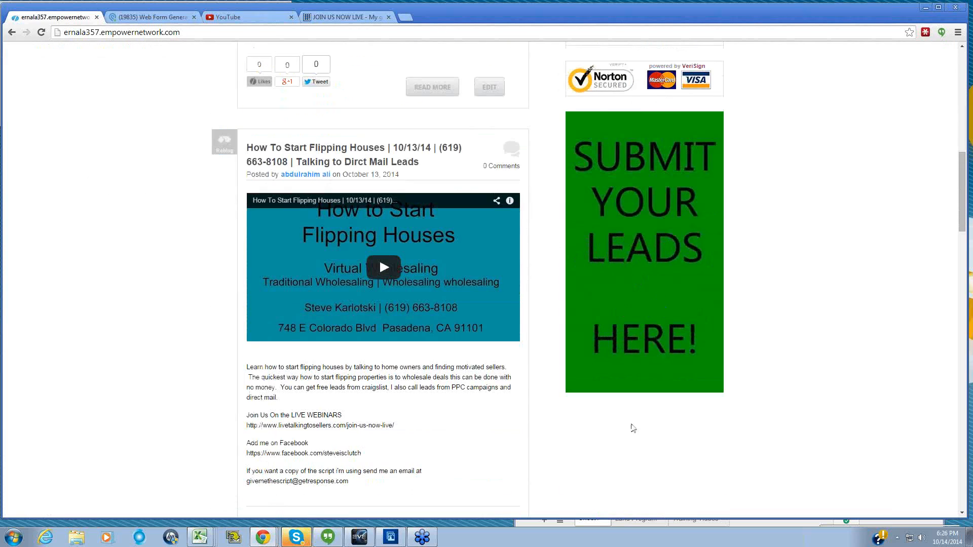
{"action": "mouse_move", "coordinate": [672, 390]}
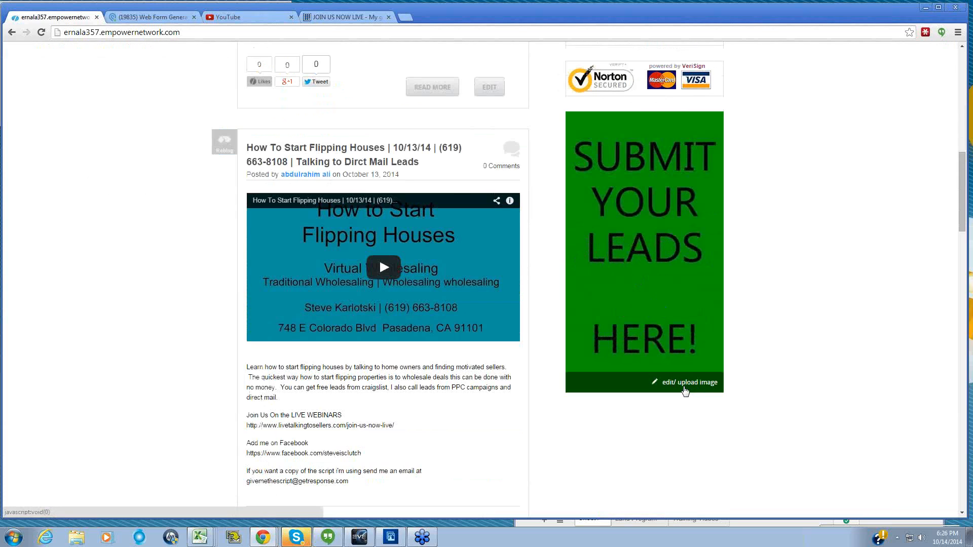
{"action": "left_click", "coordinate": [685, 391]}
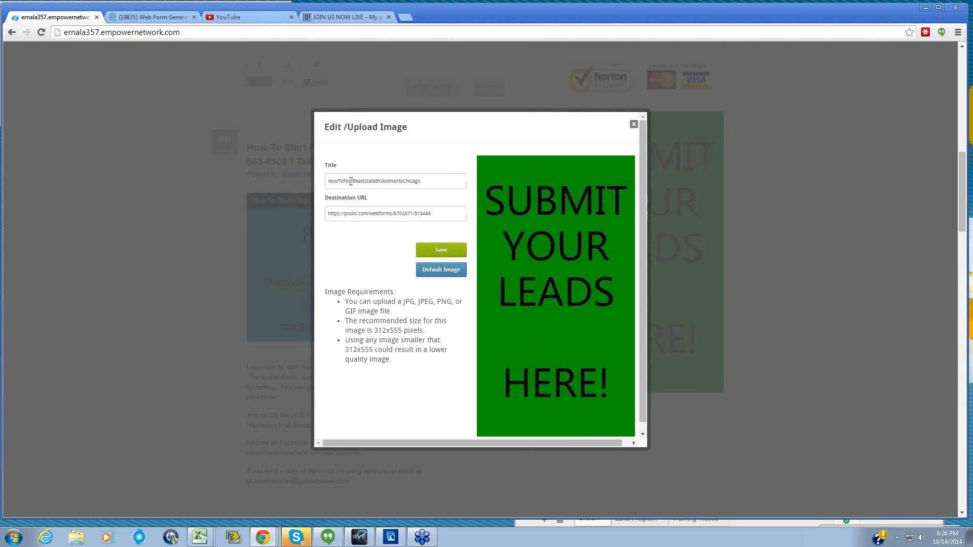
Check the banner's Destination URL, save the banner settings, and look over the banner on the blog page.
{"action": "left_click_drag", "start_coordinate": [390, 219], "coordinate": [246, 219]}
{"action": "left_click", "coordinate": [246, 219]}
{"action": "mouse_move", "coordinate": [554, 340]}
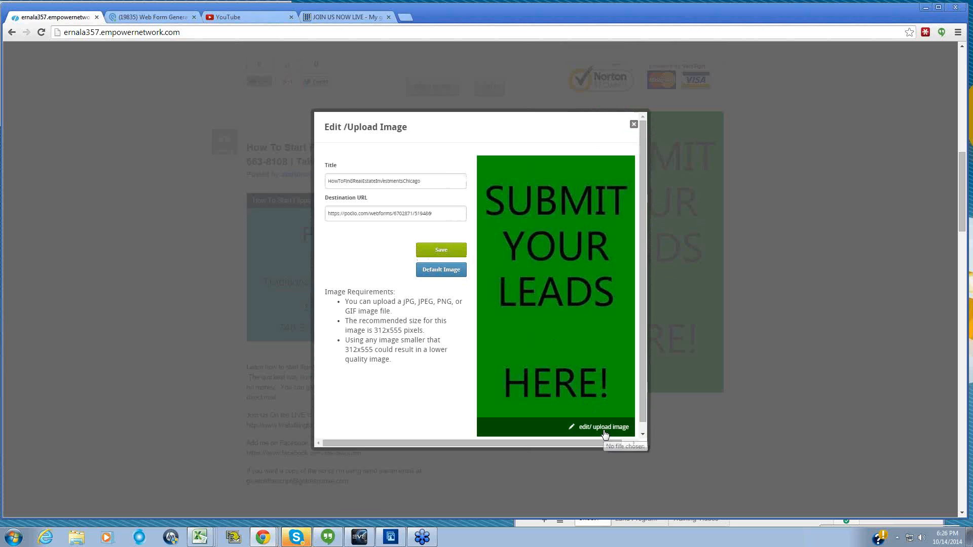
{"action": "left_click", "coordinate": [439, 253]}
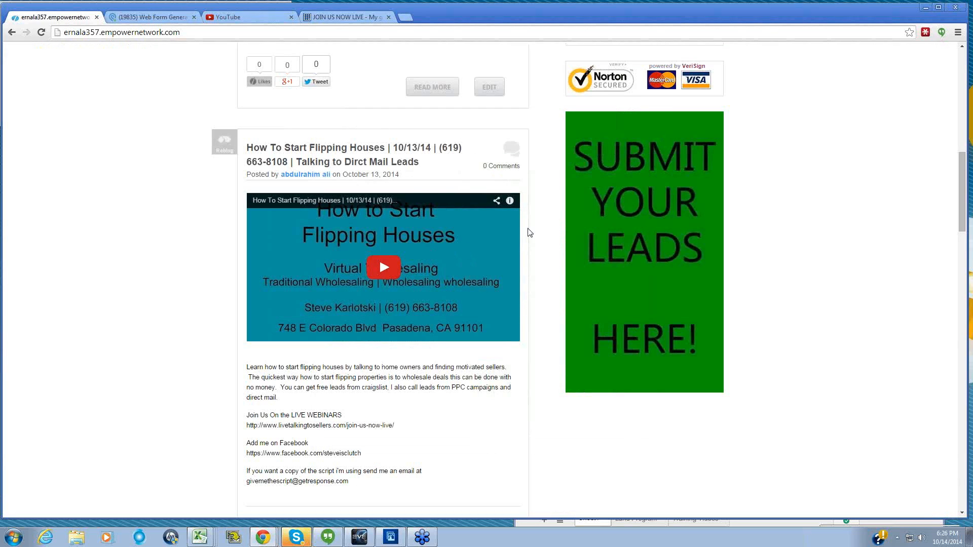
{"action": "mouse_move", "coordinate": [666, 174]}
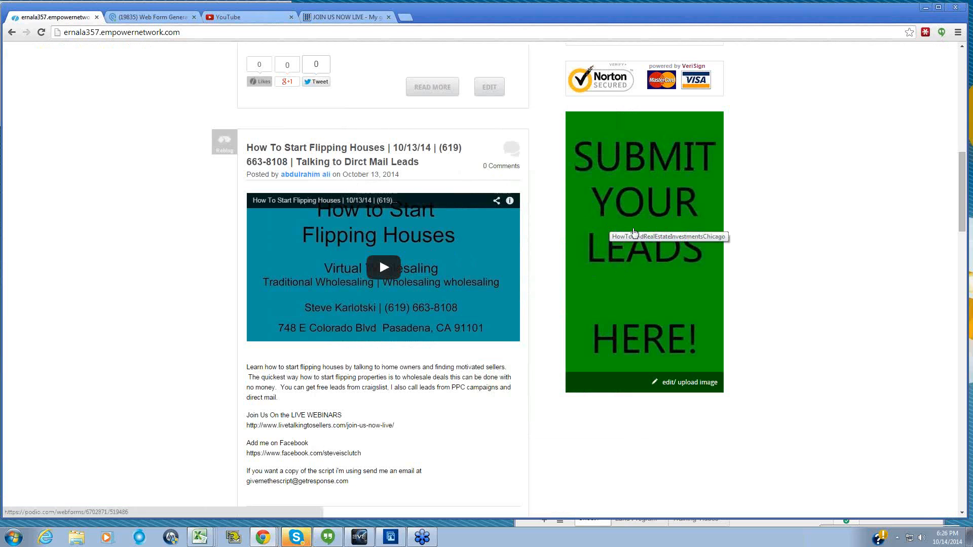
{"action": "scroll", "coordinate": [228, 299], "scroll_direction": "up", "scroll_amount": 10}
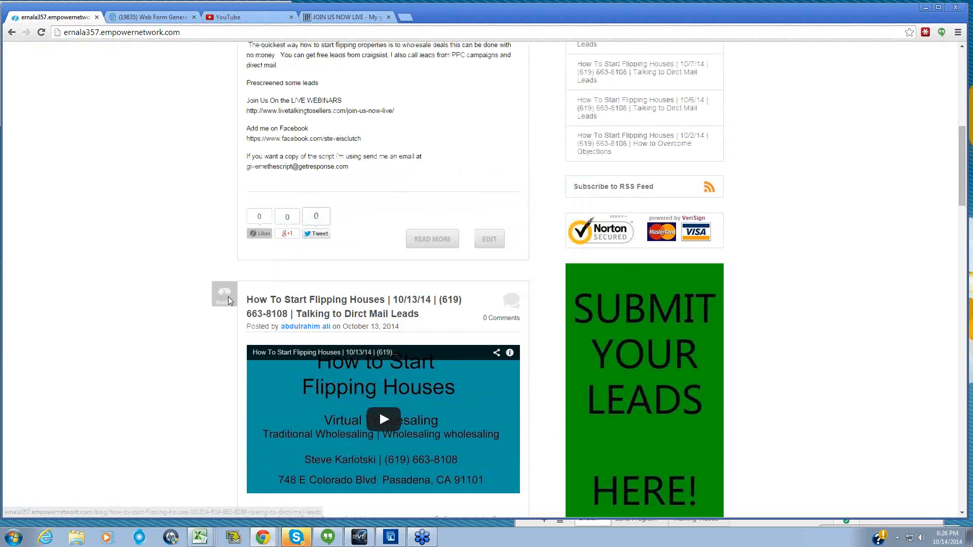
{"action": "scroll", "coordinate": [200, 298], "scroll_direction": "down", "scroll_amount": 12}
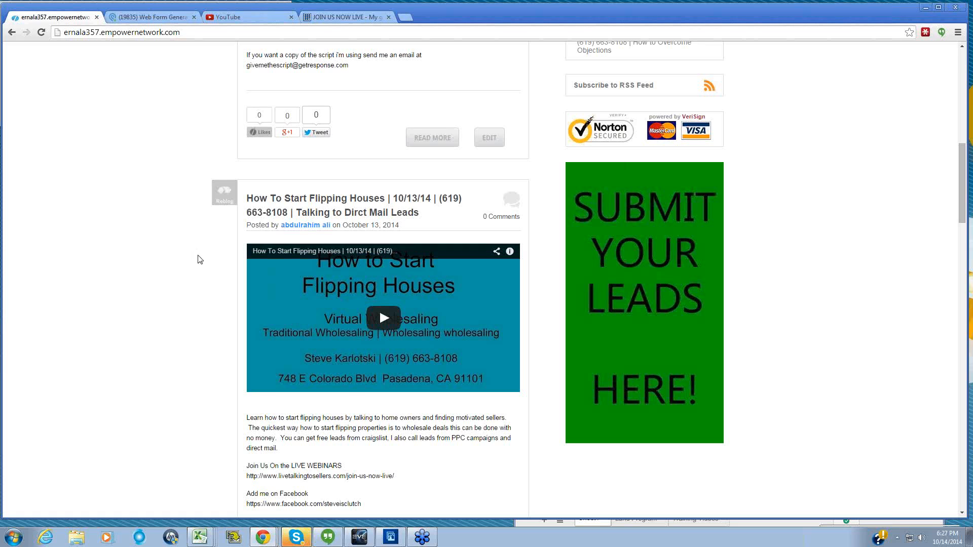
{"action": "scroll", "coordinate": [200, 260], "scroll_direction": "up", "scroll_amount": 10}
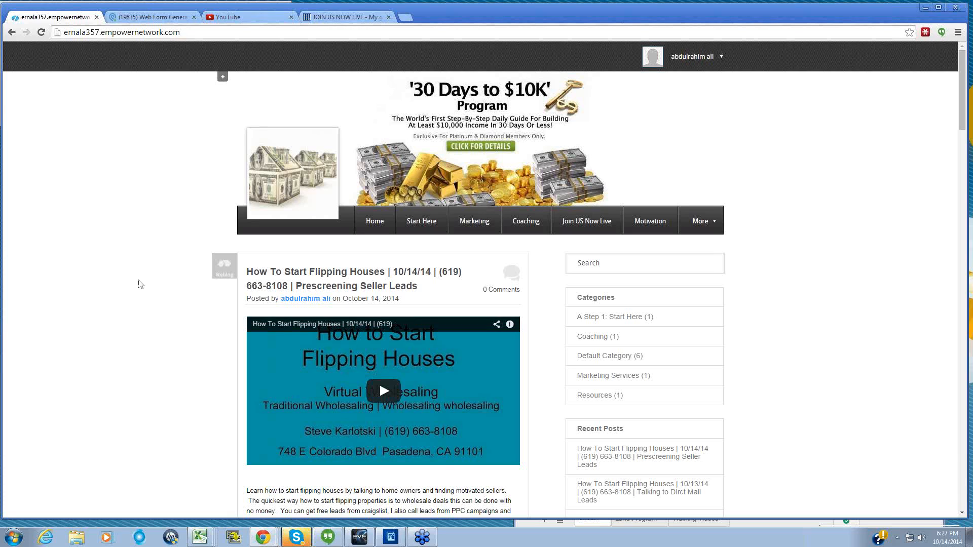
{"action": "scroll", "coordinate": [154, 258], "scroll_direction": "down", "scroll_amount": 6}
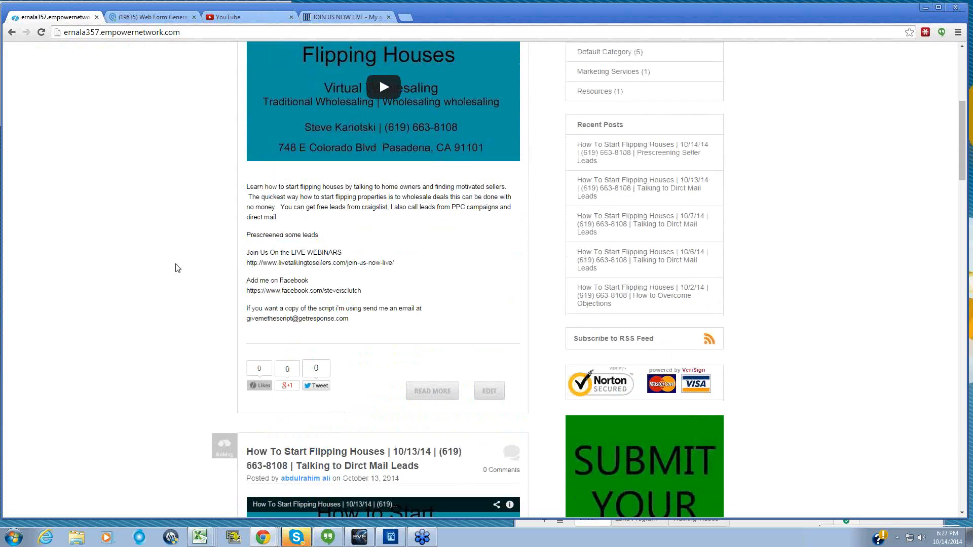
{"action": "scroll", "coordinate": [172, 269], "scroll_direction": "up", "scroll_amount": 6}
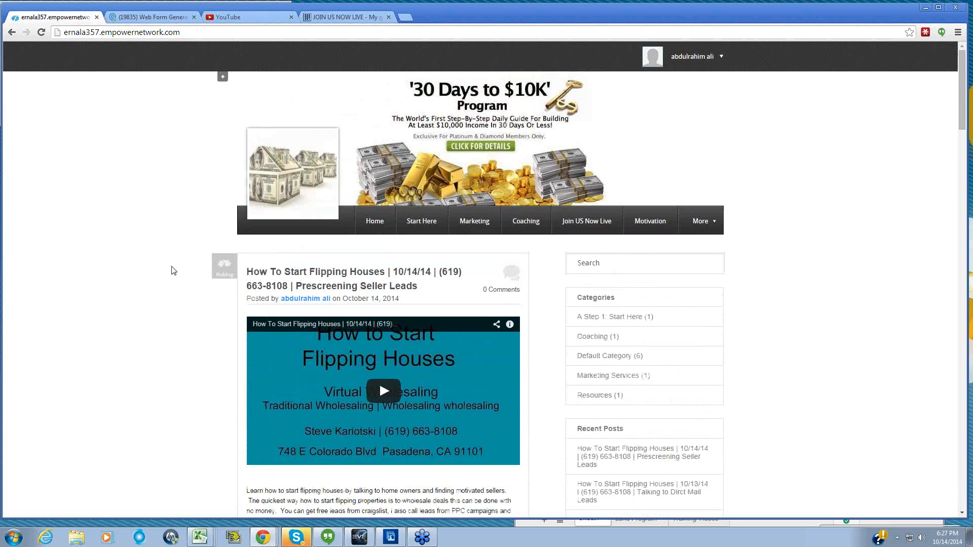
{"action": "scroll", "coordinate": [165, 265], "scroll_direction": "down", "scroll_amount": 10}
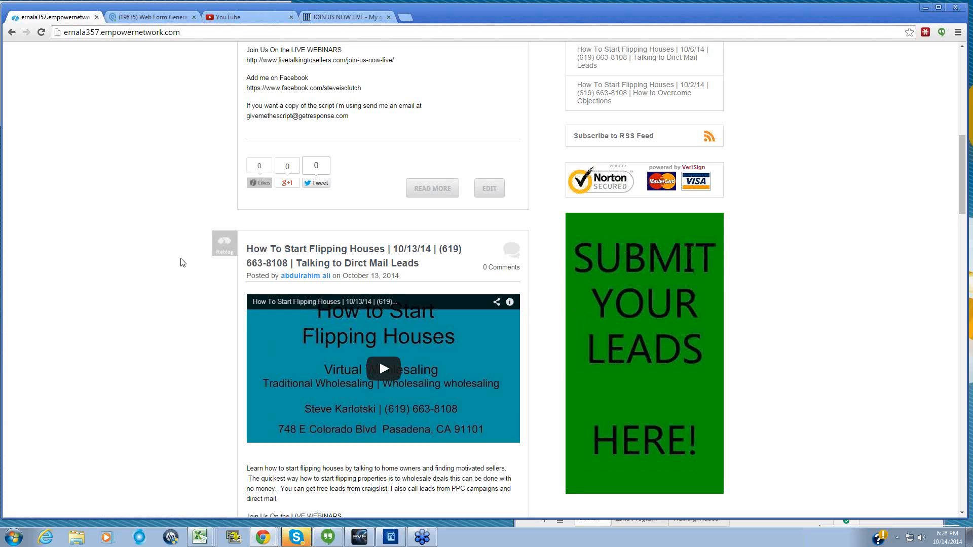
{"action": "scroll", "coordinate": [188, 270], "scroll_direction": "up", "scroll_amount": 10}
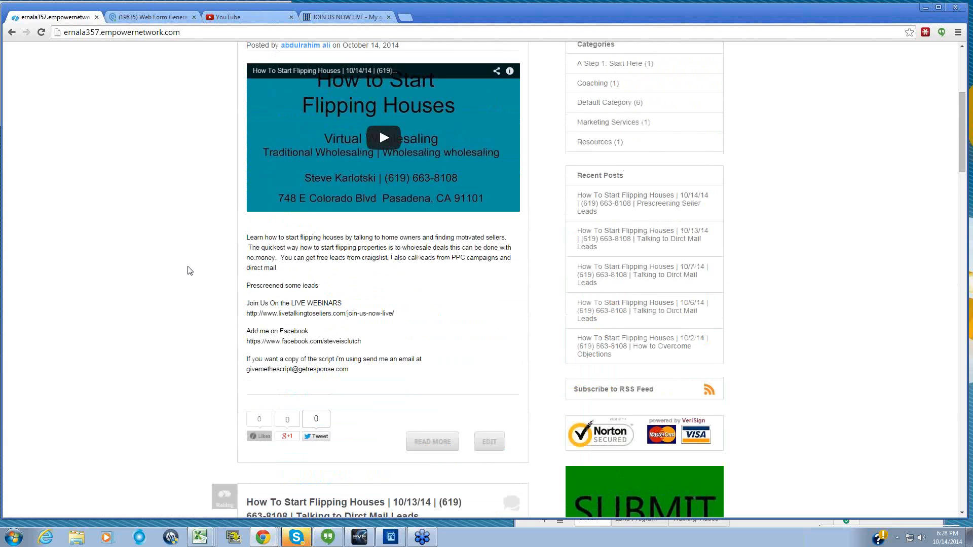
{"action": "scroll", "coordinate": [188, 271], "scroll_direction": "down", "scroll_amount": 8}
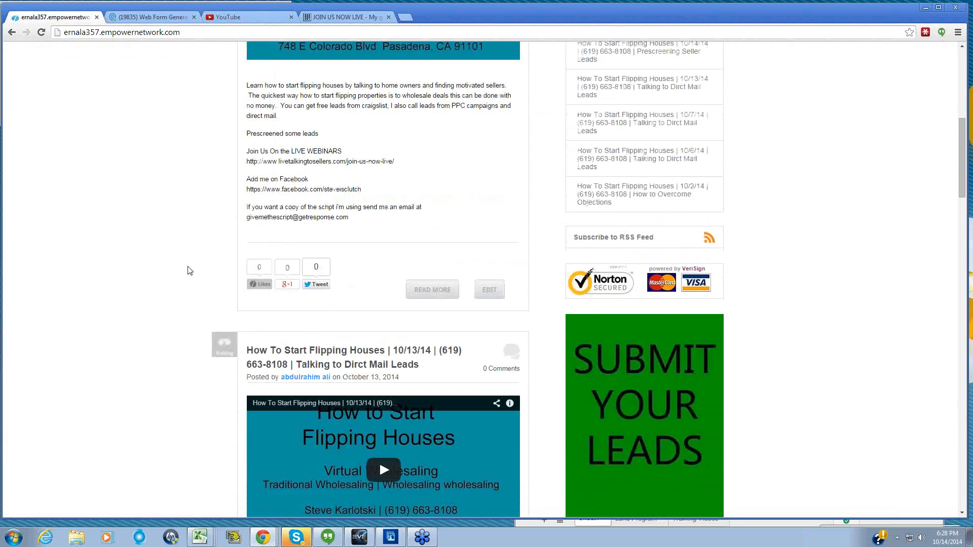